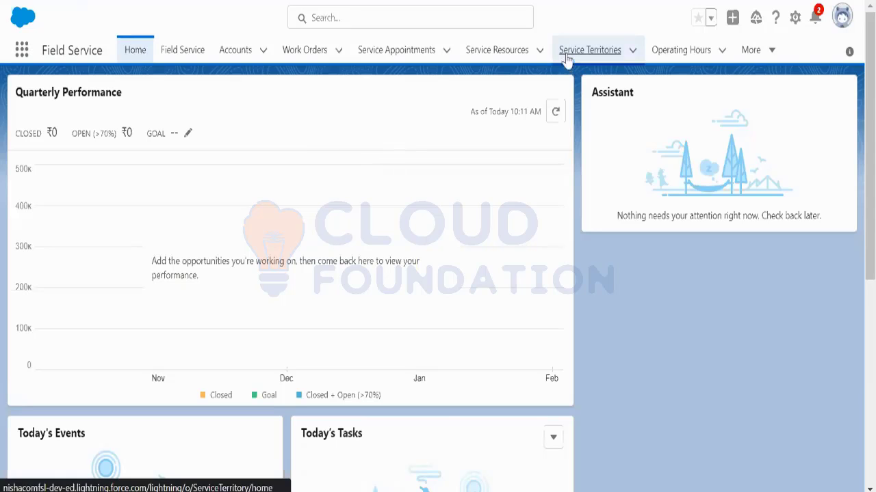
Step: Show the Recently Viewed service territories: New York, Los Angeles, LA and San Francisco
left_click(590, 50)
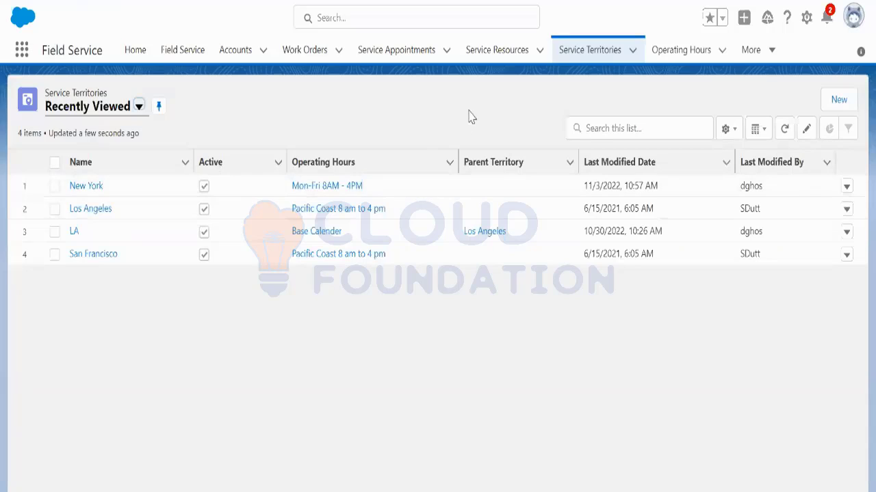
Step: In the 'new 30' note, add 'Service Territory' and 'Service Resource' below two blank lines
left_click(588, 491)
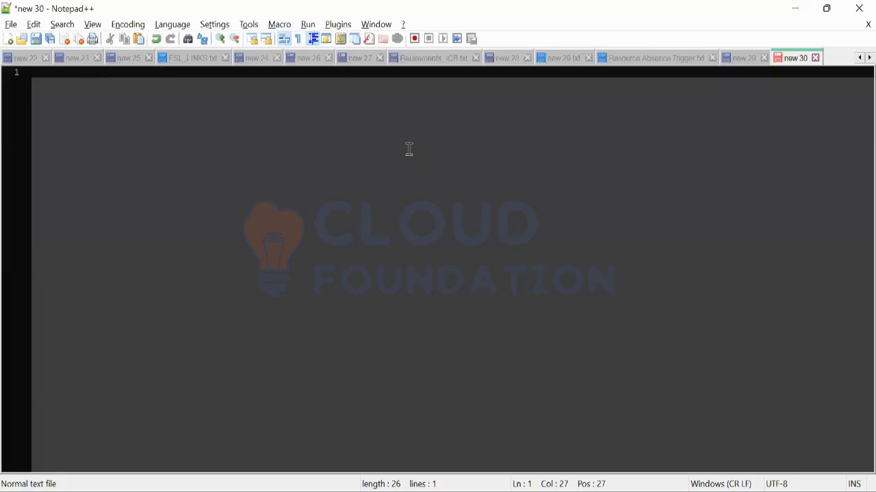
key("Return")
key("Return")
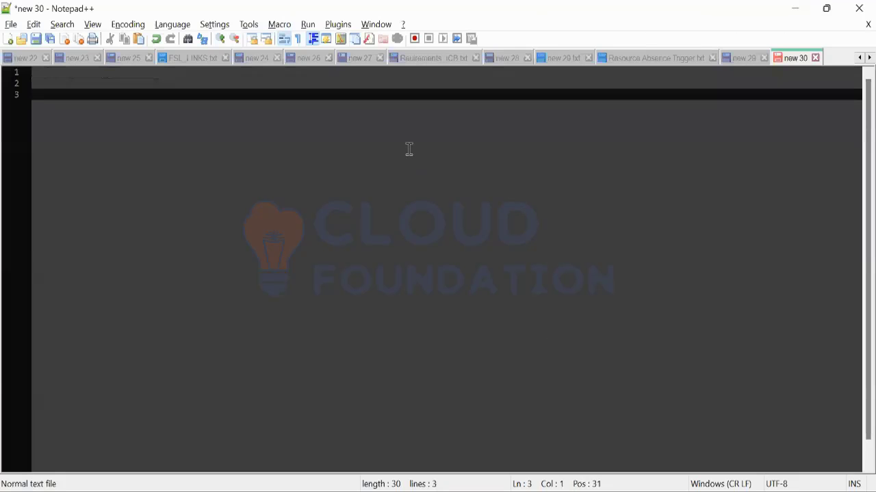
type("Service Terr")
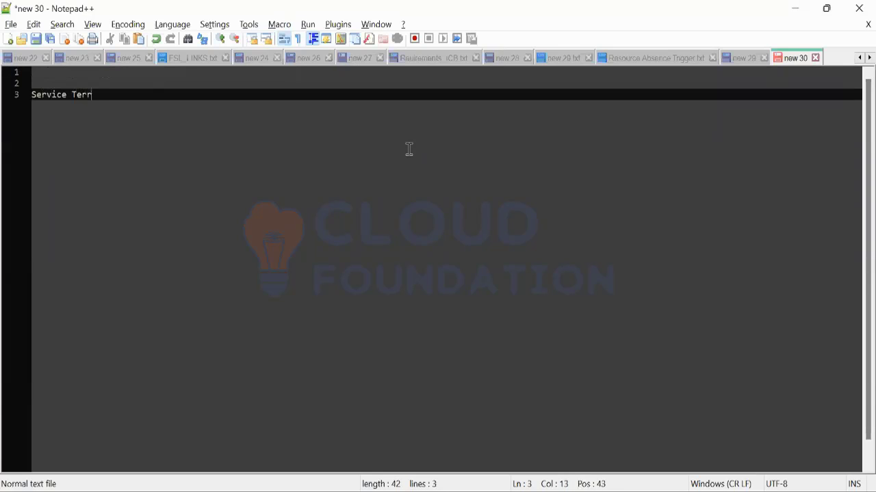
type("itory")
key("Return")
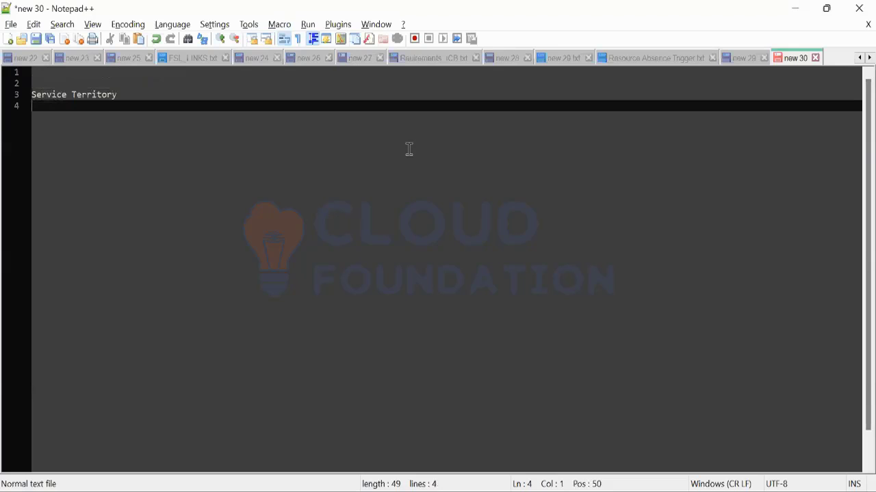
type("Service Resource")
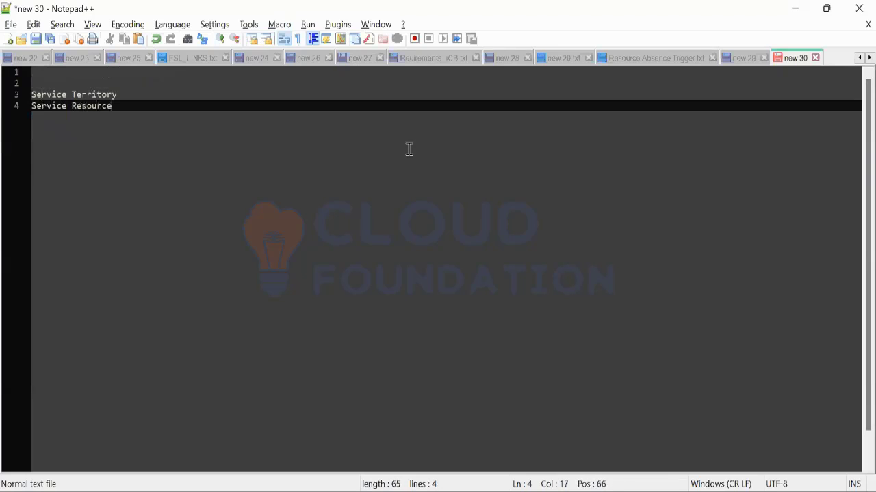
key("Return")
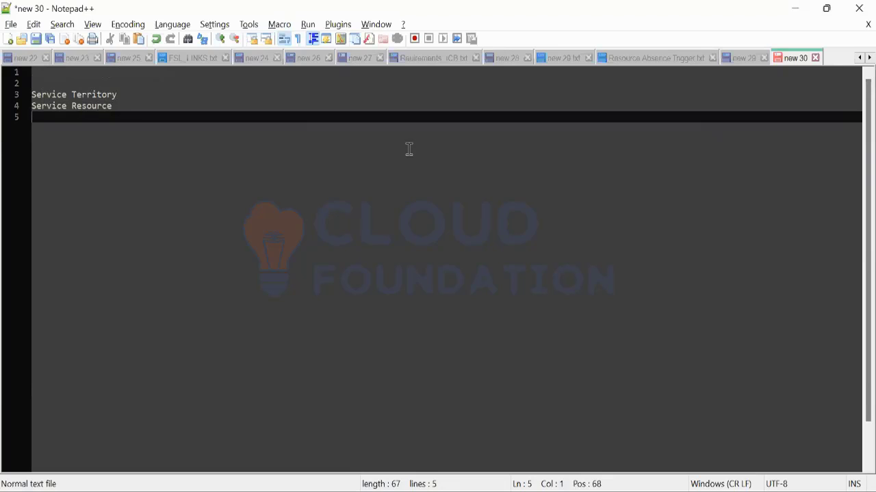
Step: Add 'Field Service Admin/Dispatcher' on the next line, followed by two empty lines
type("Field Servic")
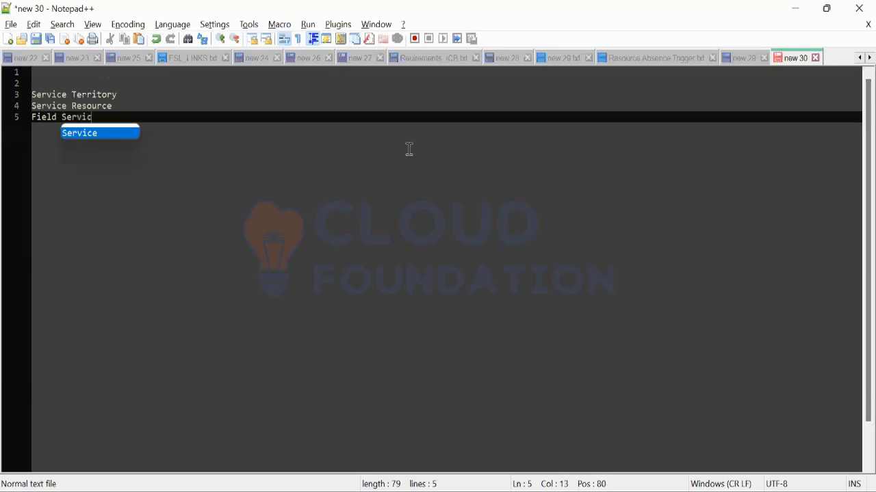
type("e Admin")
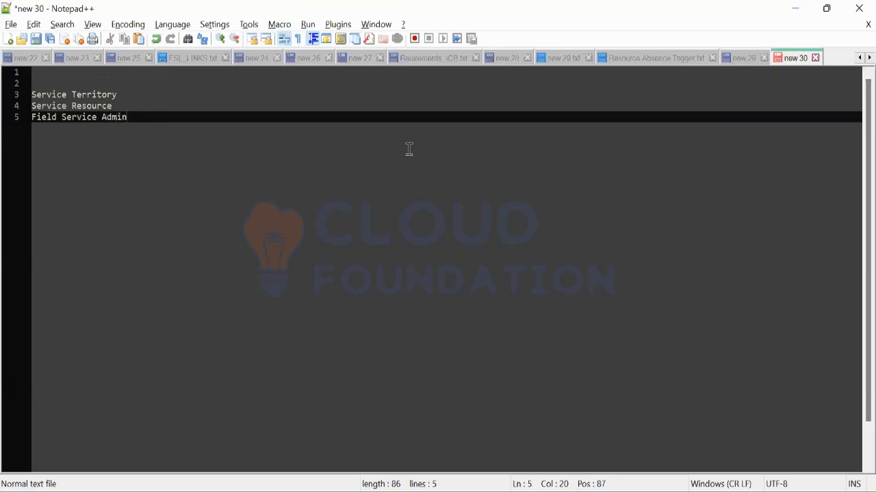
type("/Dispatcher")
key("Return")
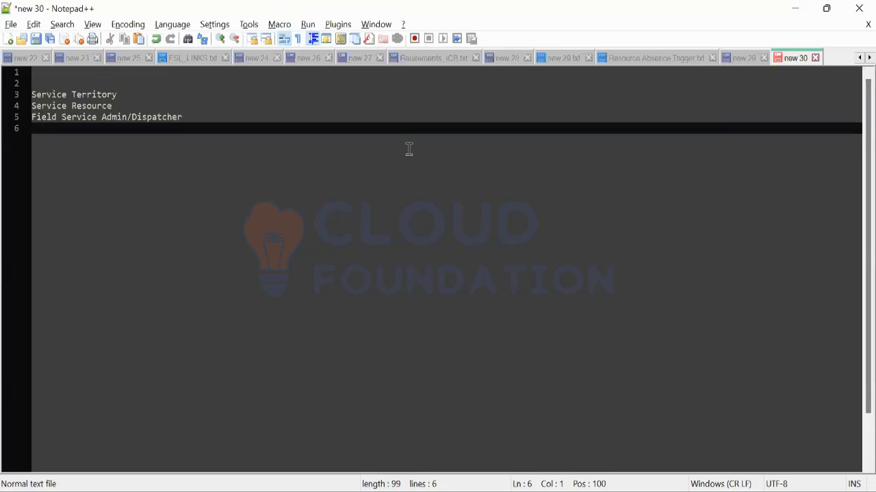
key("Return")
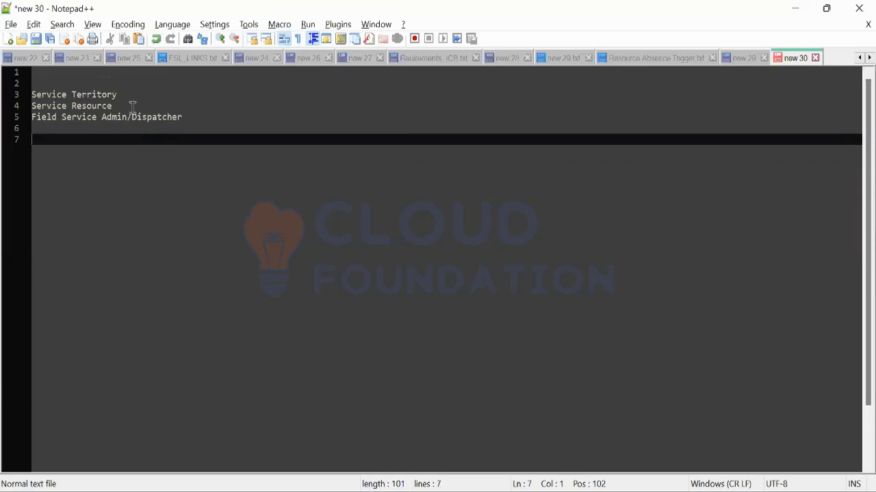
Step: Back in Chrome's Service Territories list, start a new service territory form
mouse_move(438, 491)
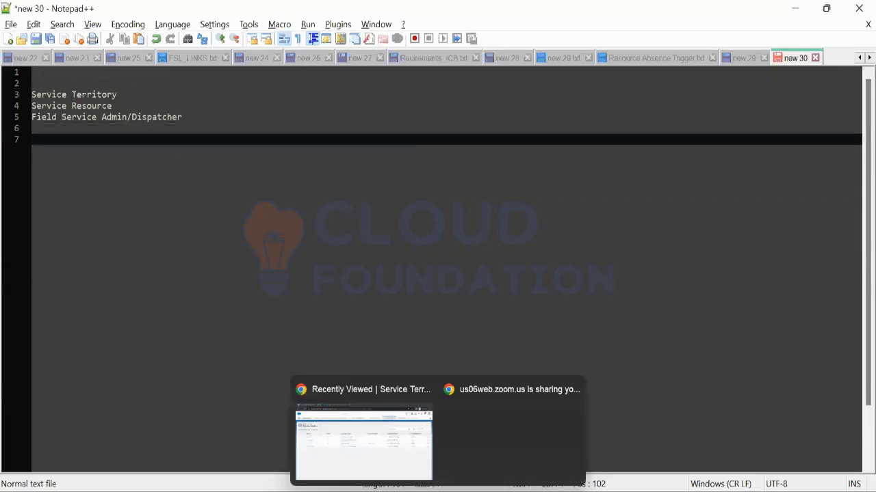
left_click(376, 463)
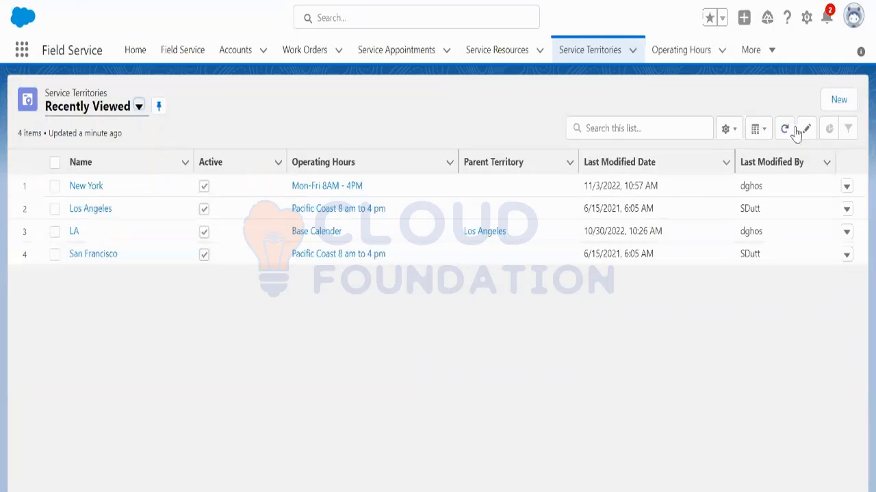
left_click(835, 101)
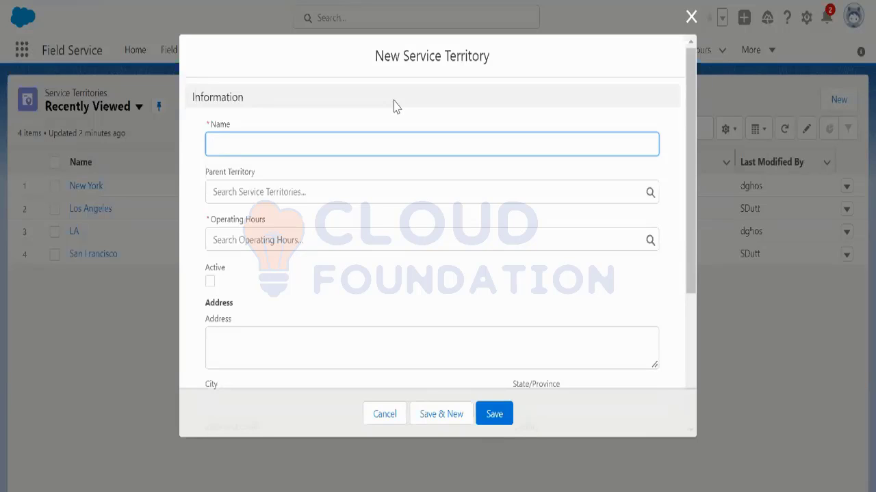
Step: Name the territory 'los Angels', set Pacific Coast 8 am to 4 pm hours, and tick Active
type("lo")
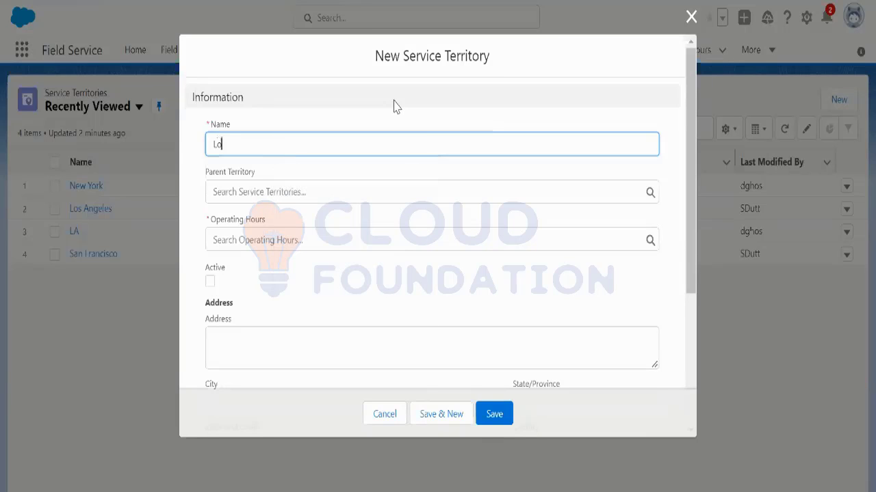
type("s A")
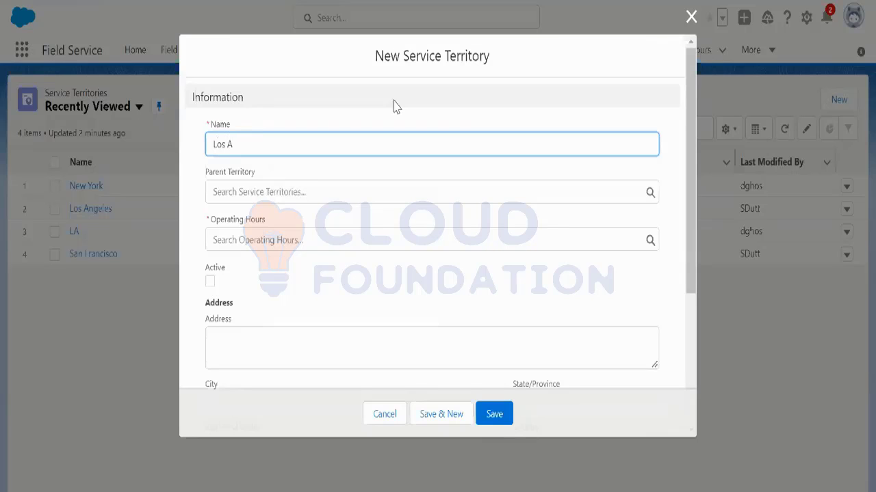
type("ngels")
left_click(366, 234)
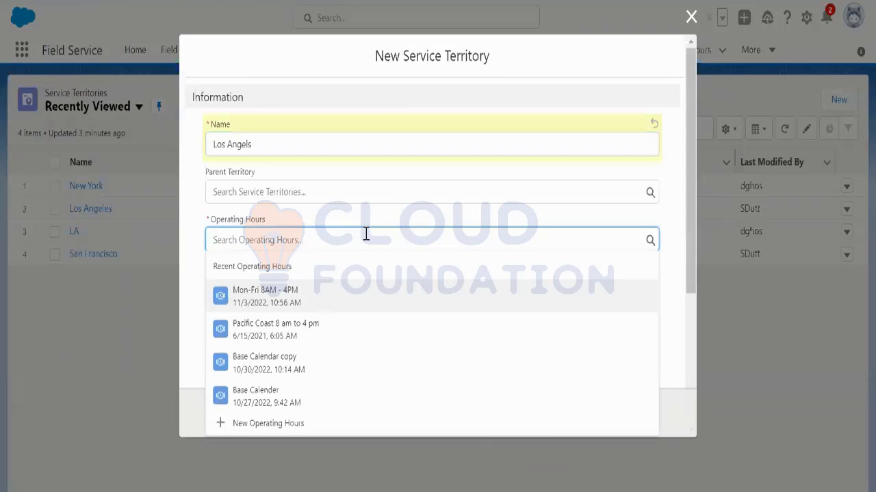
left_click(333, 342)
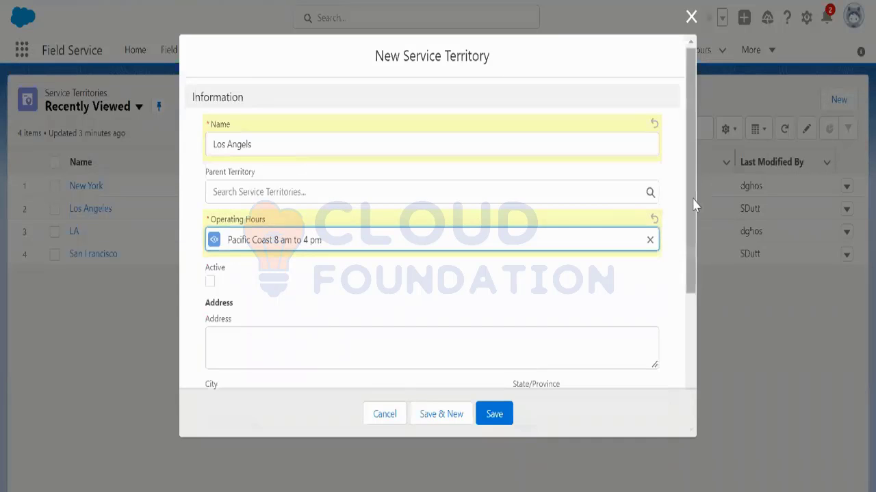
left_click_drag(694, 206, 694, 254)
left_click(209, 193)
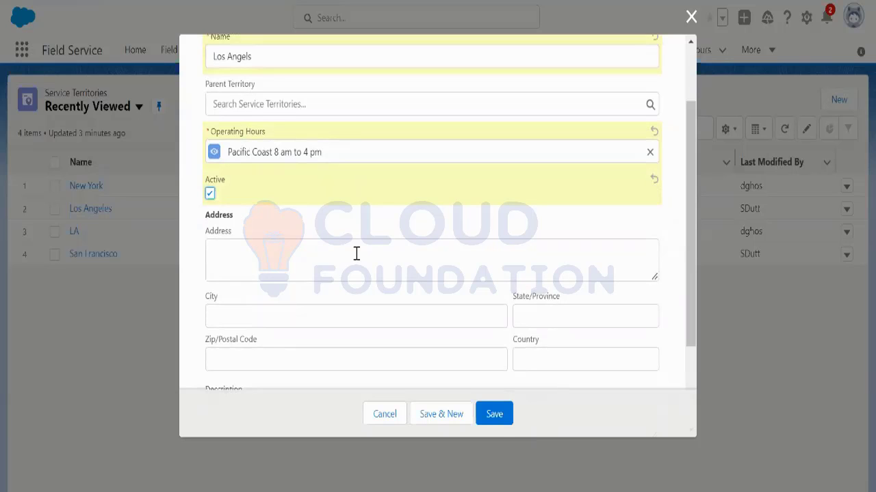
Step: Scroll through the New Service Territory form, then cancel it without saving
scroll(410, 287, "down", 2)
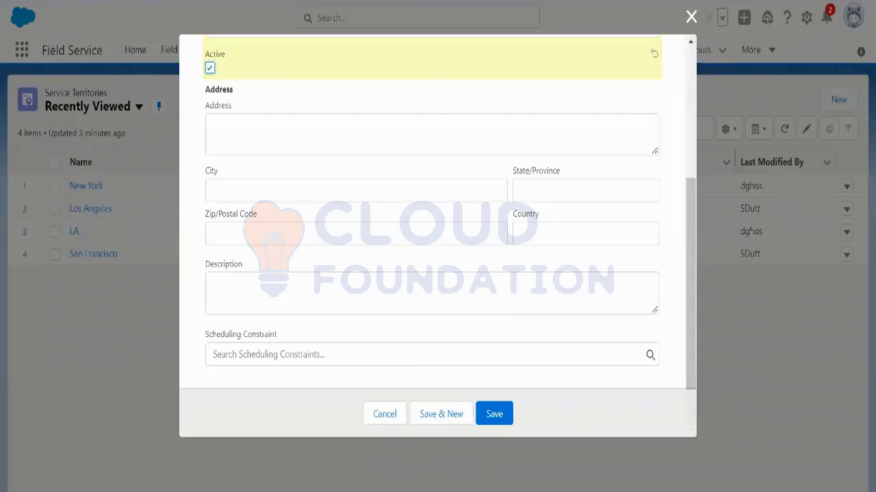
right_click(273, 0)
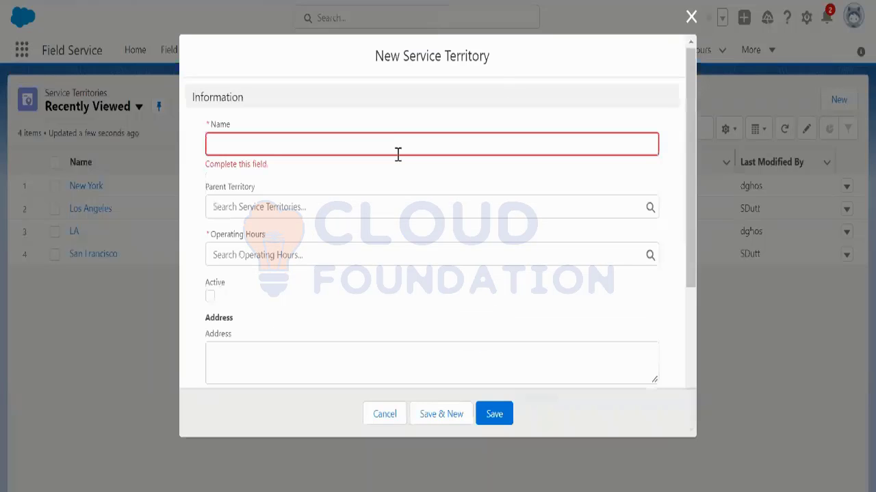
left_click(688, 19)
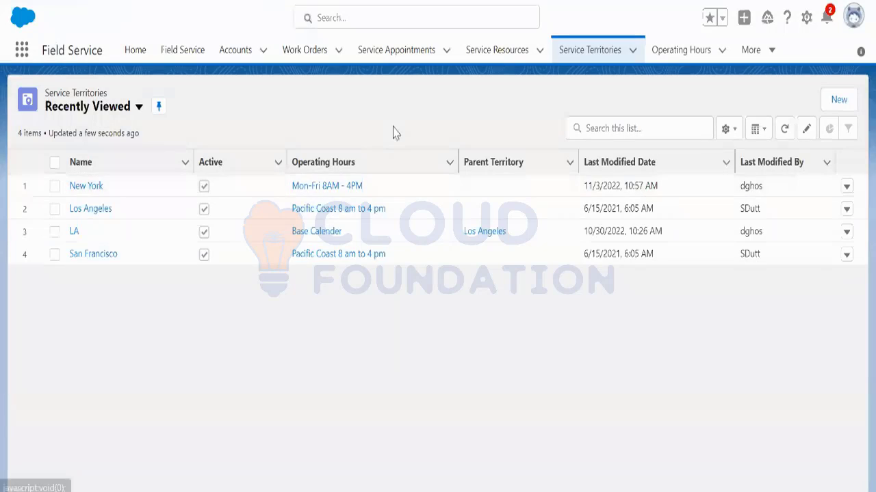
Step: Search the App Launcher for 'field service settings' and open Field Service Settings
left_click(21, 50)
type("fi")
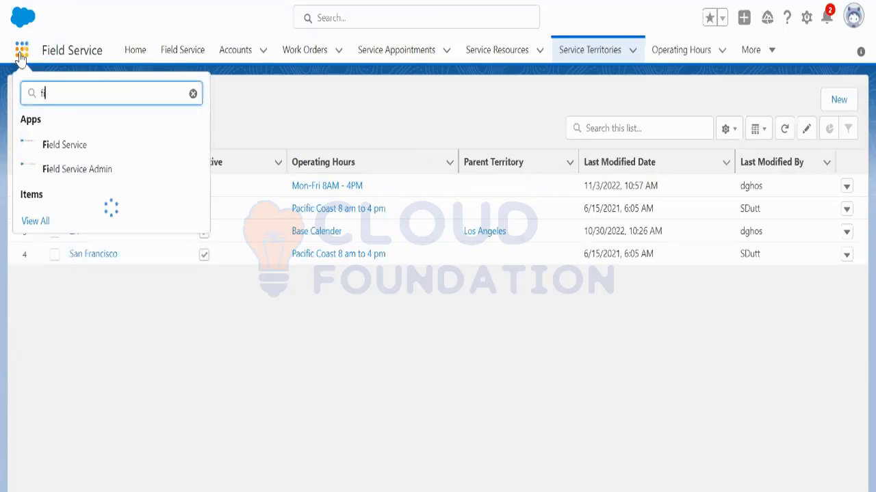
type("eld serv")
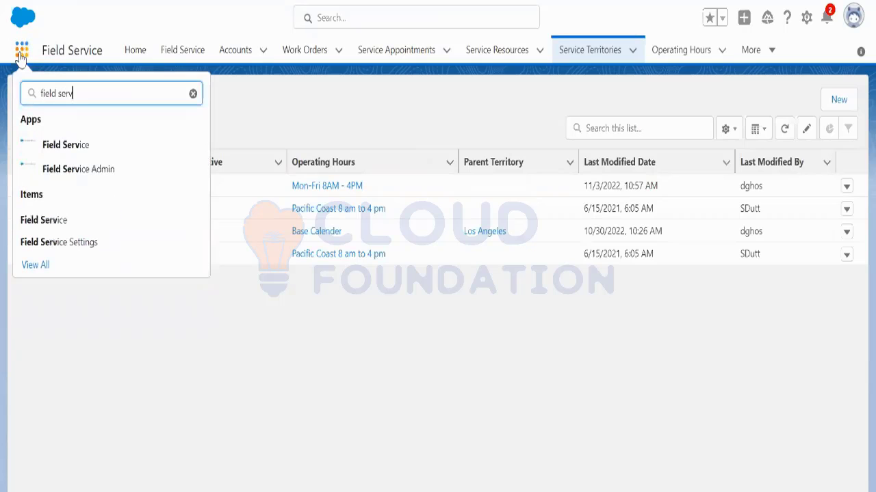
type("icesetting")
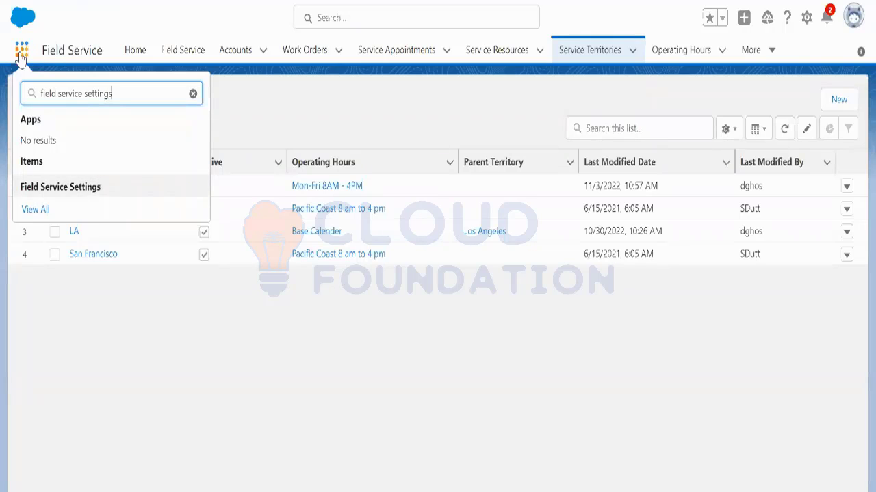
type("s")
left_click(96, 189)
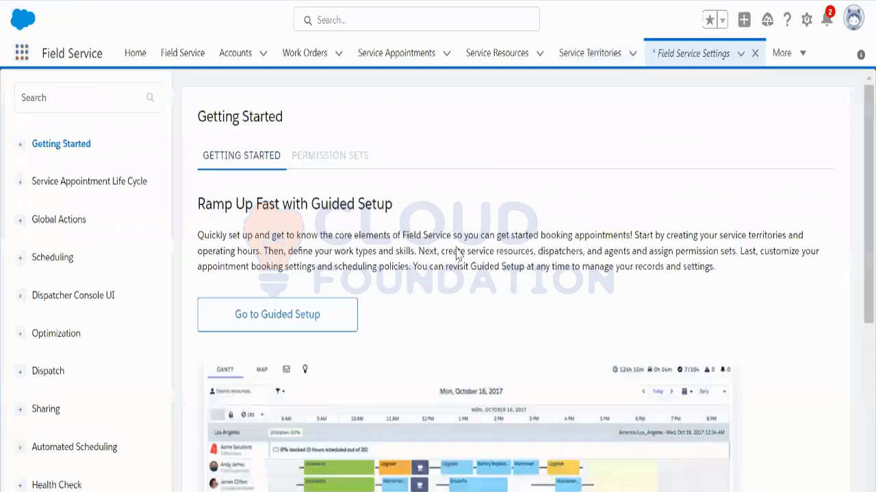
left_click(305, 319)
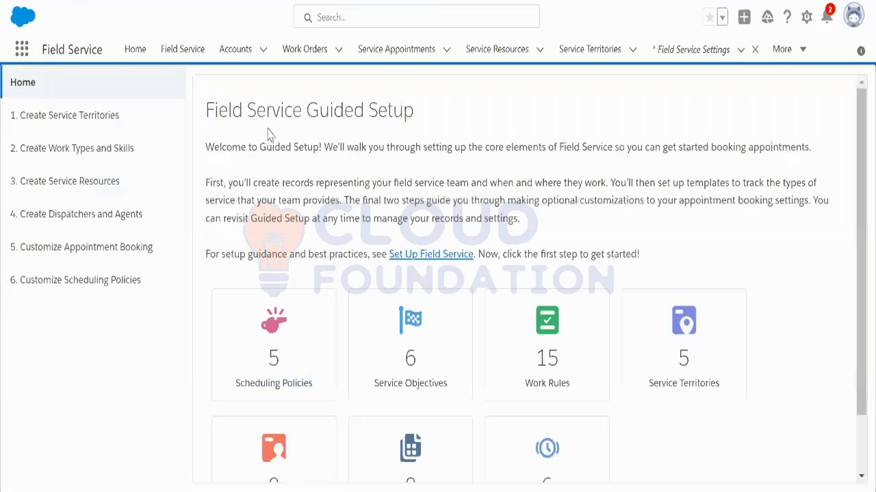
left_click_drag(207, 110, 427, 113)
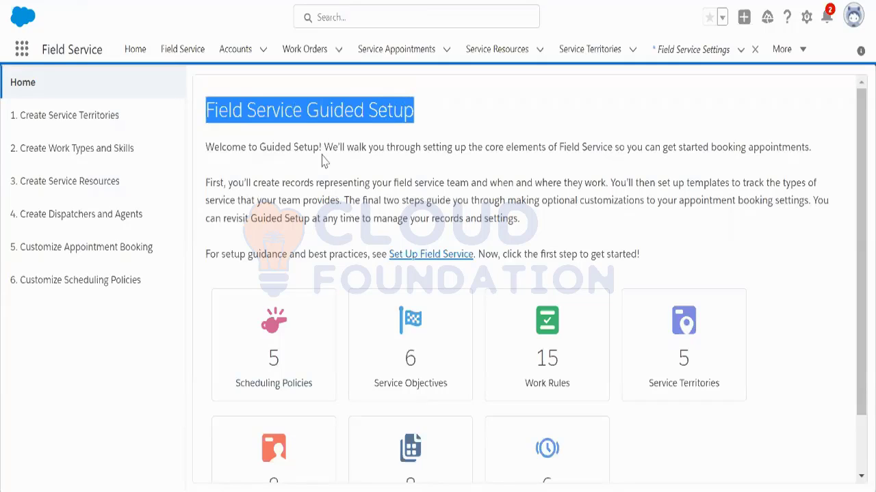
Step: Open '1. Create Service Territories' and expand Los Angeles to confirm LA is its child
left_click(93, 128)
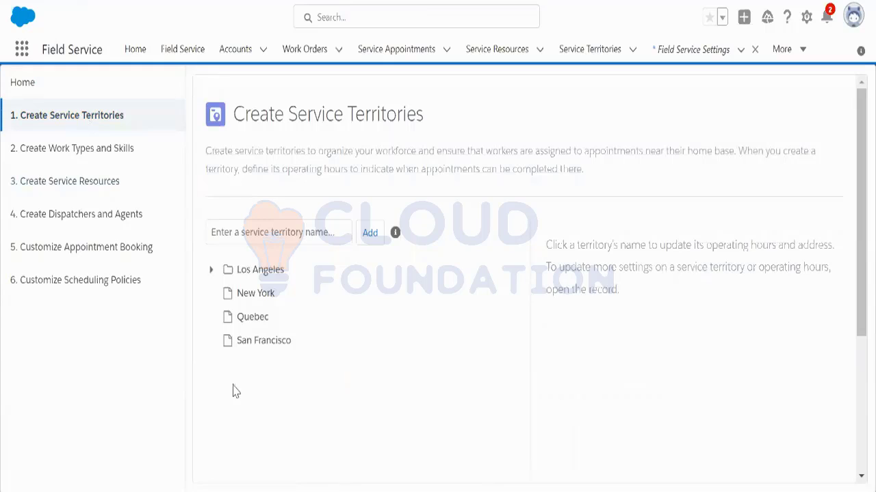
left_click(228, 269)
left_click(212, 270)
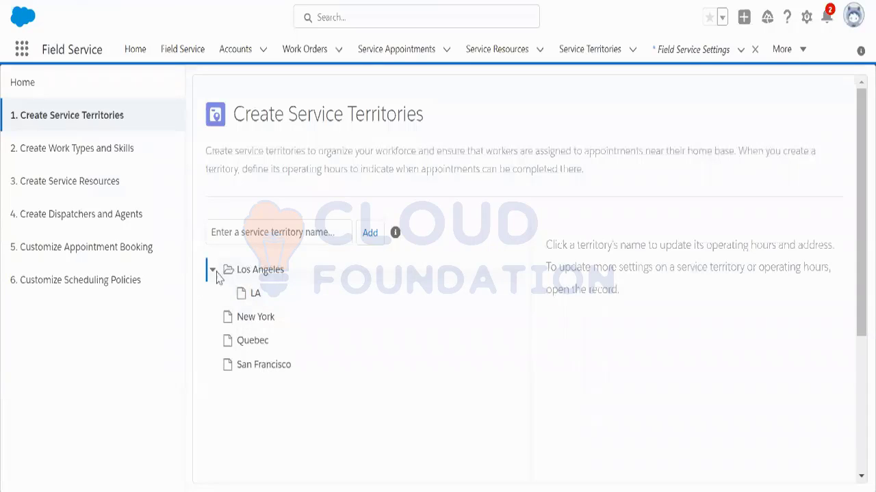
left_click(215, 271)
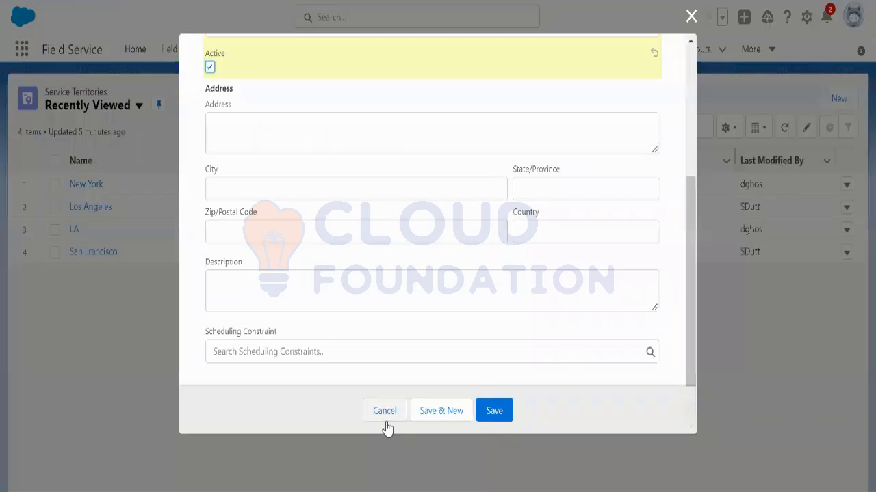
Step: From the Service Territories list, try deleting Los Angeles; it fails due to linked appointments
left_click(385, 418)
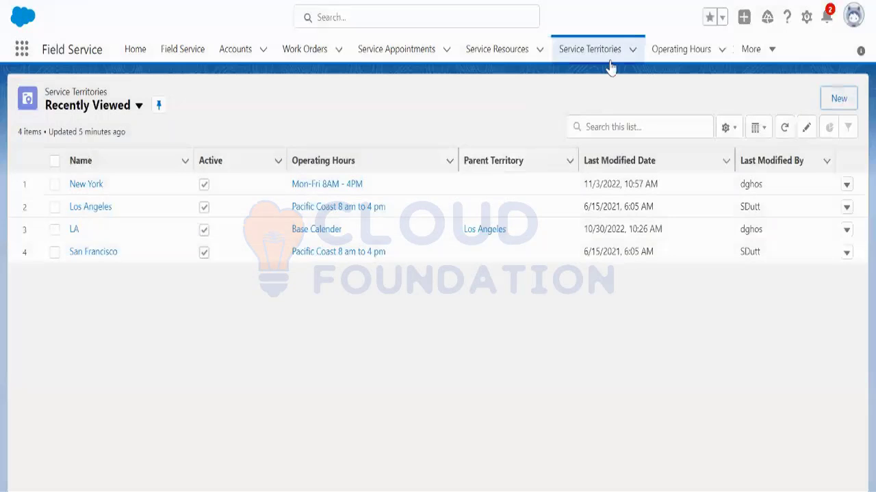
left_click(595, 51)
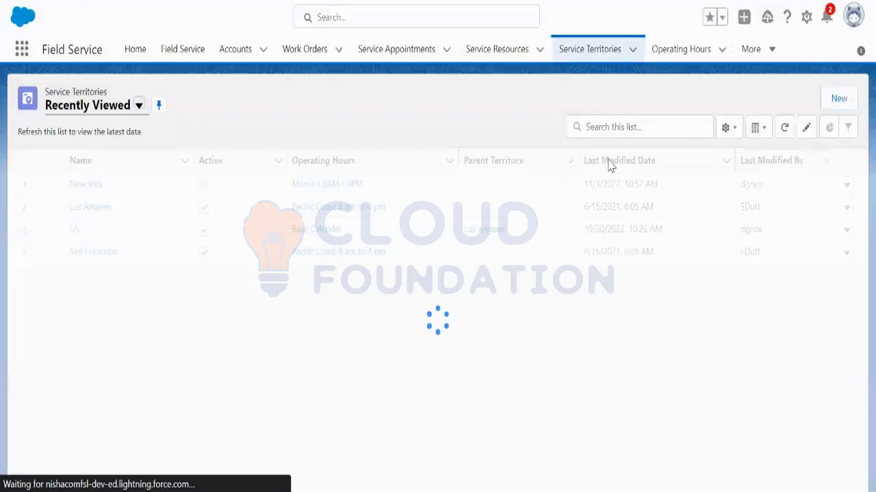
left_click(55, 206)
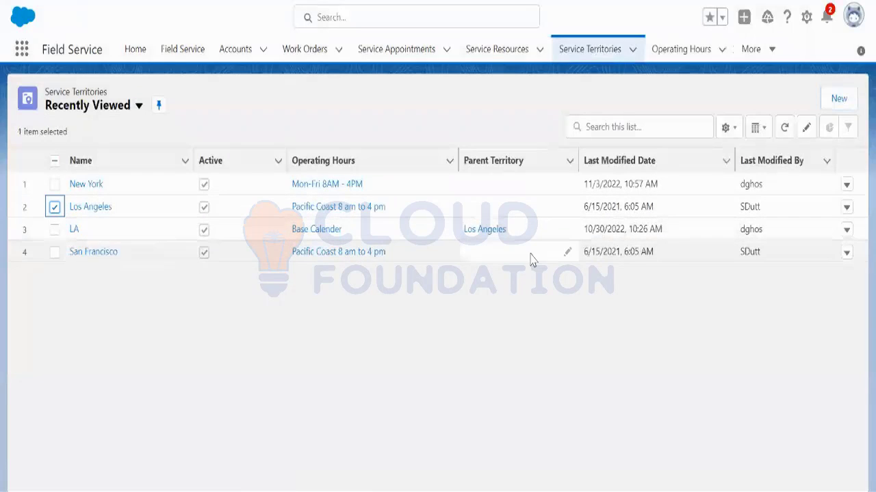
left_click(846, 207)
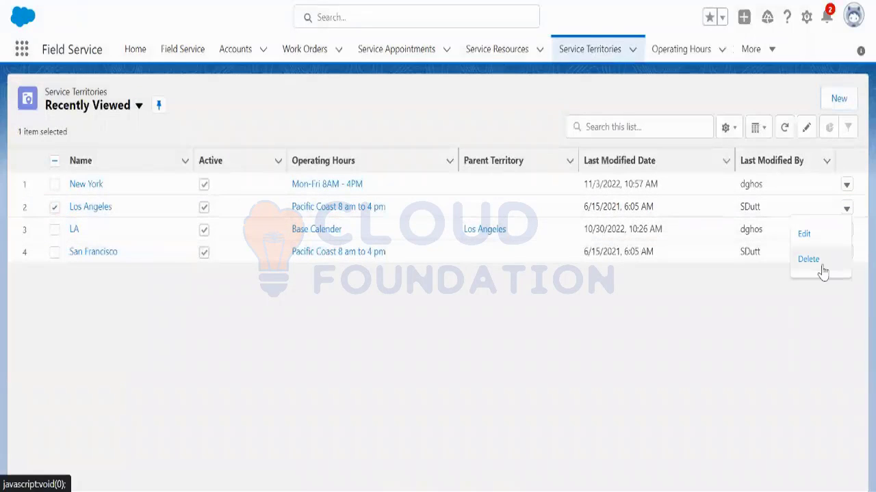
left_click(823, 269)
left_click(602, 275)
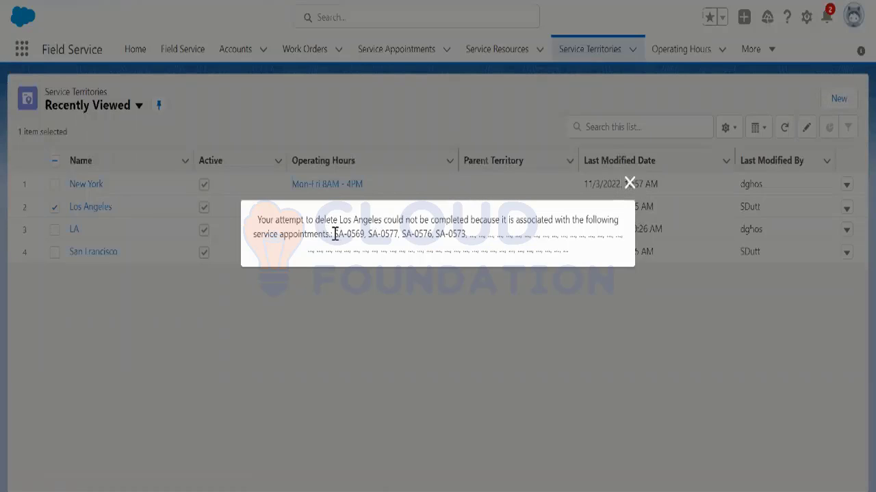
Step: Close the deletion error about blocking appointments and begin a blank New Service Territory form
left_click_drag(334, 234, 459, 232)
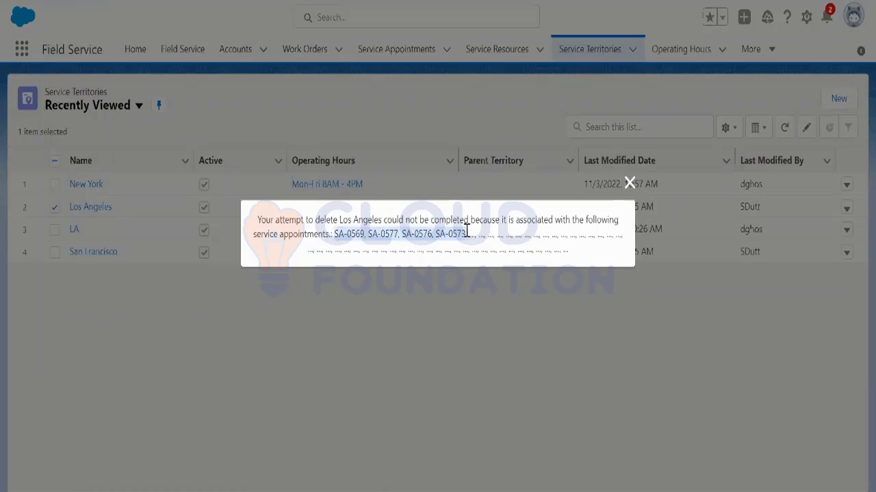
left_click(629, 183)
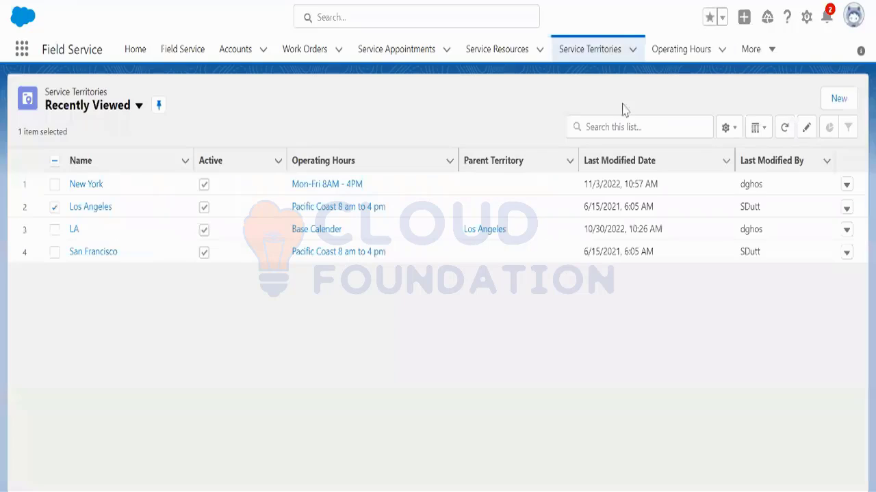
left_click(837, 98)
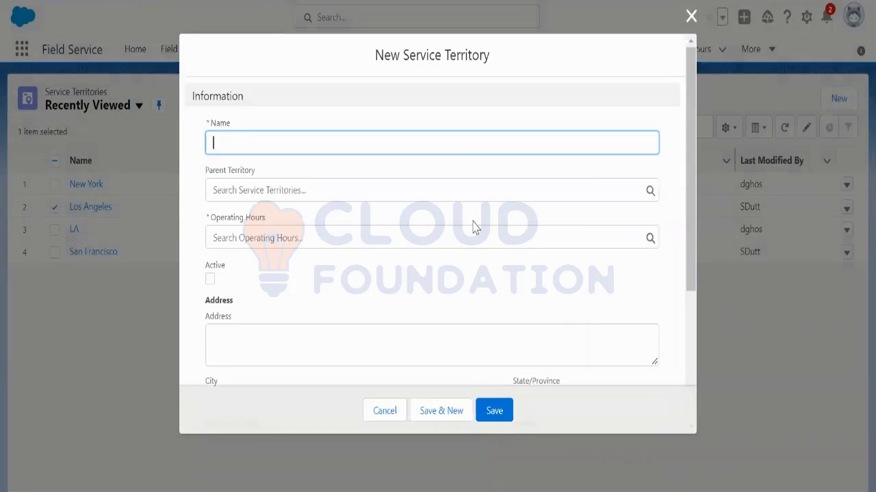
Step: Save an active 'Los Angeles _ Demo' territory with Pacific Coast 8 am to 4 pm hours
type("Los Angeles")
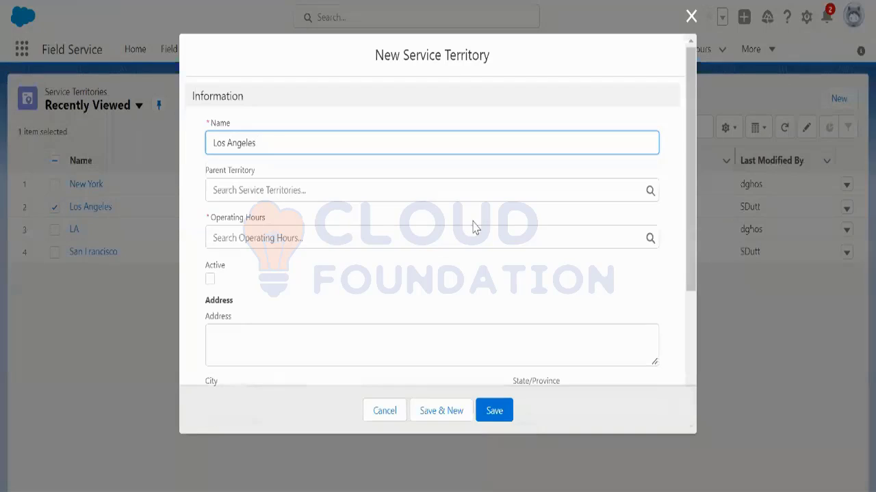
type(" Demo")
left_click(269, 240)
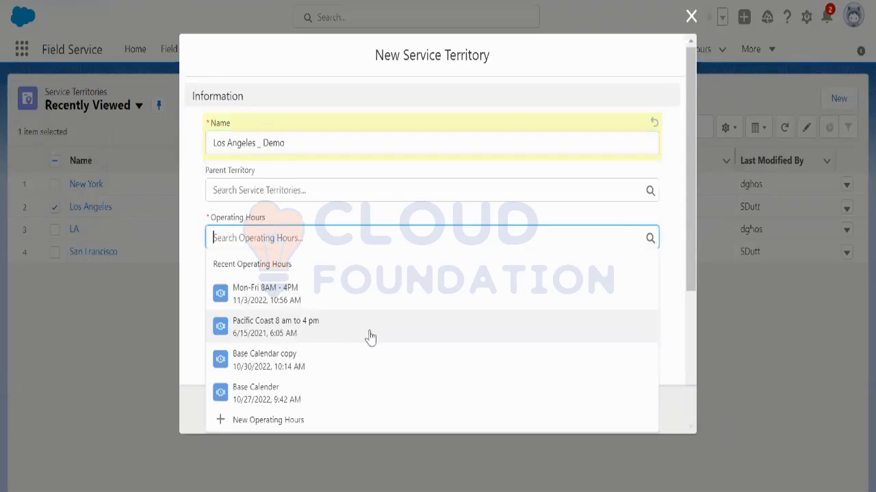
left_click(370, 327)
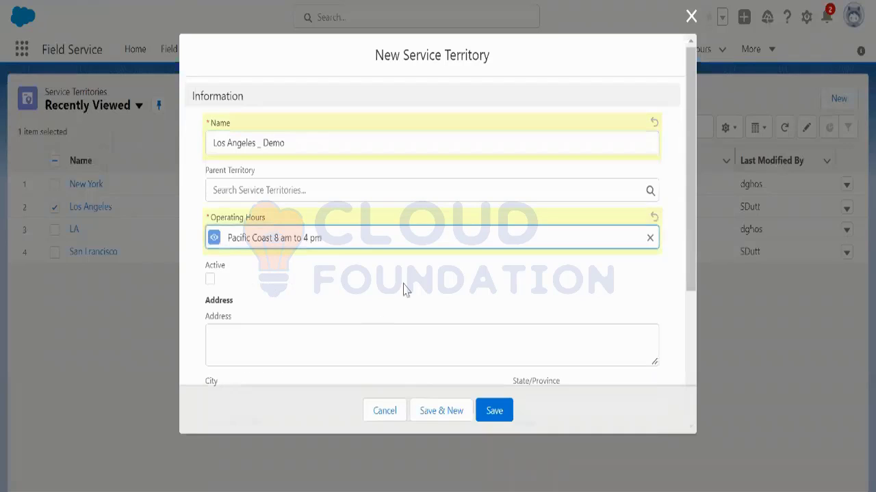
left_click(210, 279)
scroll(308, 295, "down", 2)
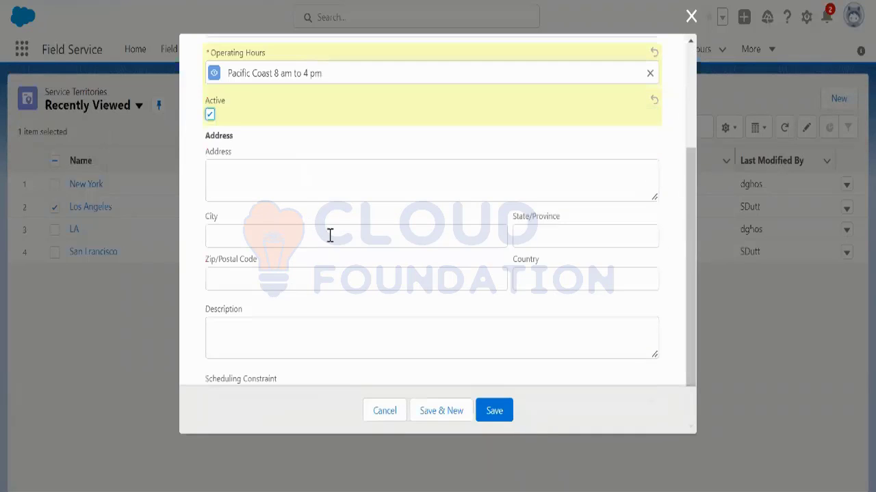
scroll(330, 236, "down", 1)
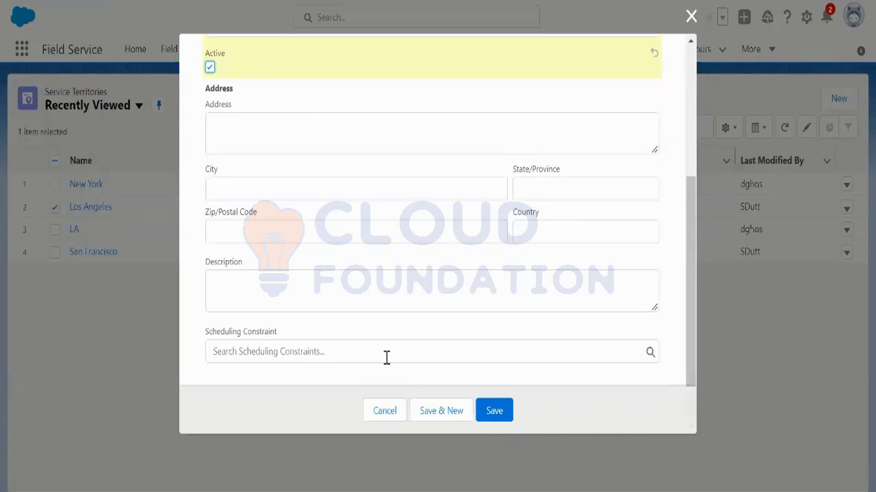
left_click(497, 410)
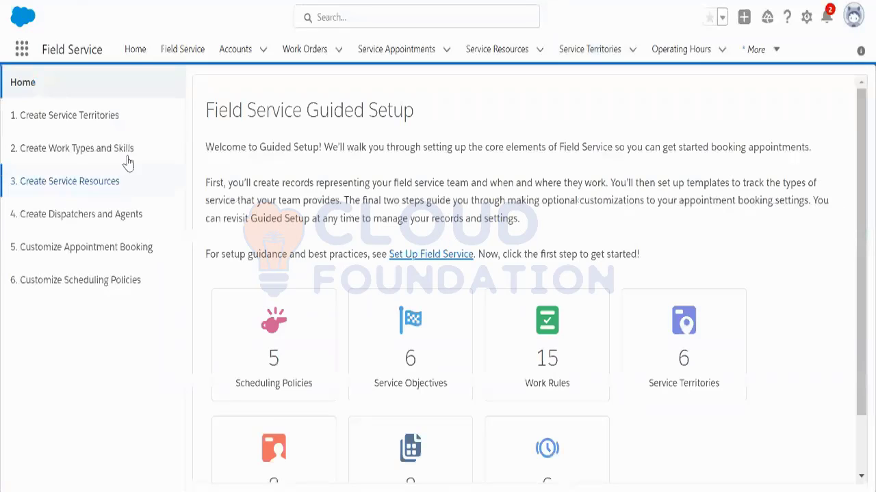
Step: Open the Los Angeles _ Demo territory record to check its Pacific Coast 8 am–4 pm hours and Active status
left_click(97, 118)
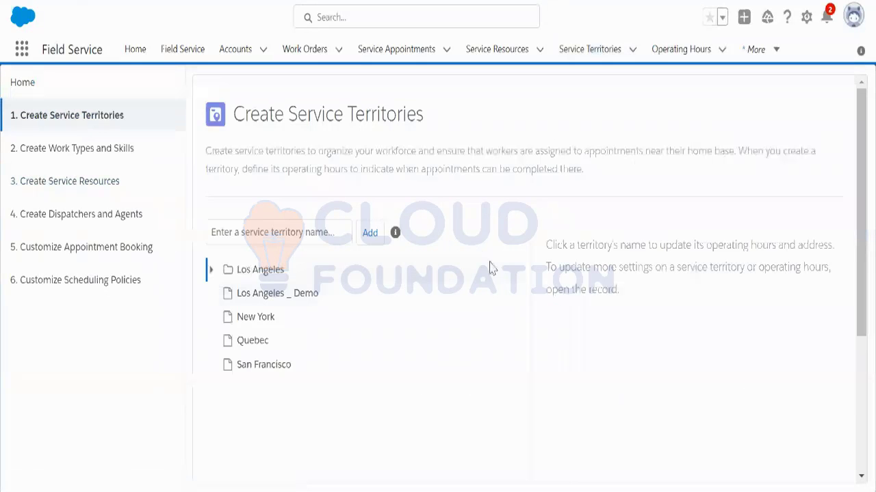
left_click(301, 302)
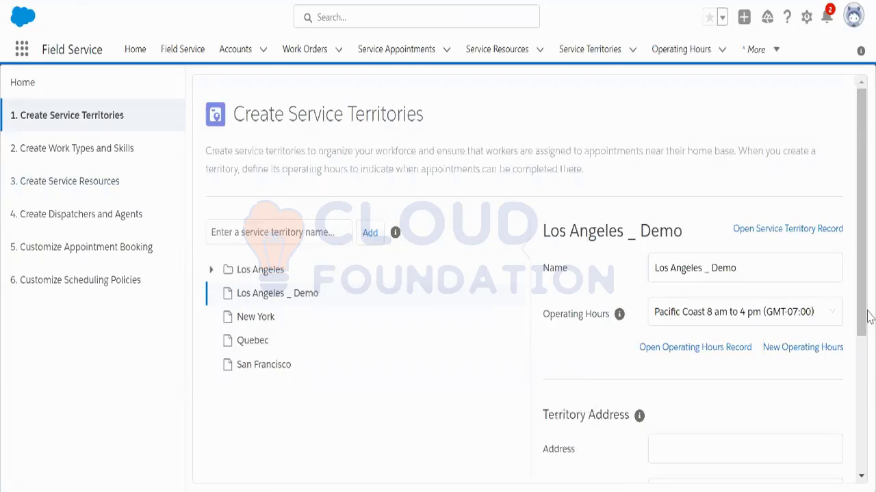
left_click_drag(867, 313, 870, 260)
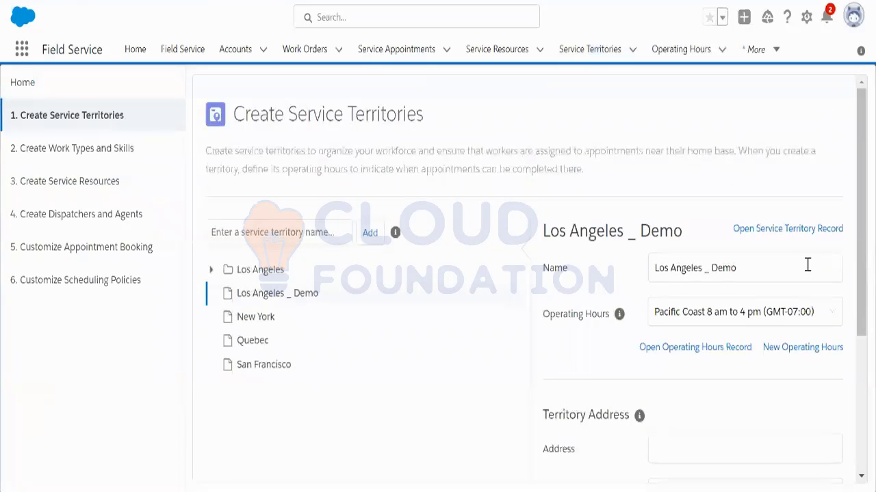
left_click(771, 230)
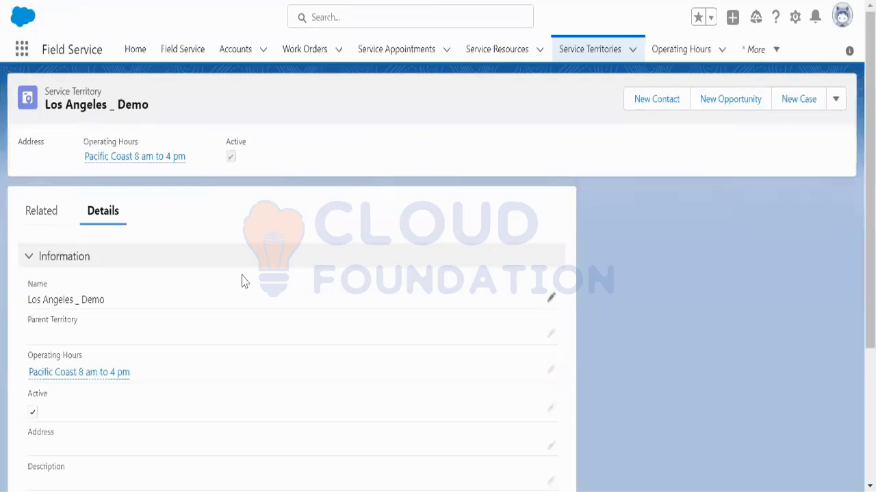
left_click(404, 0)
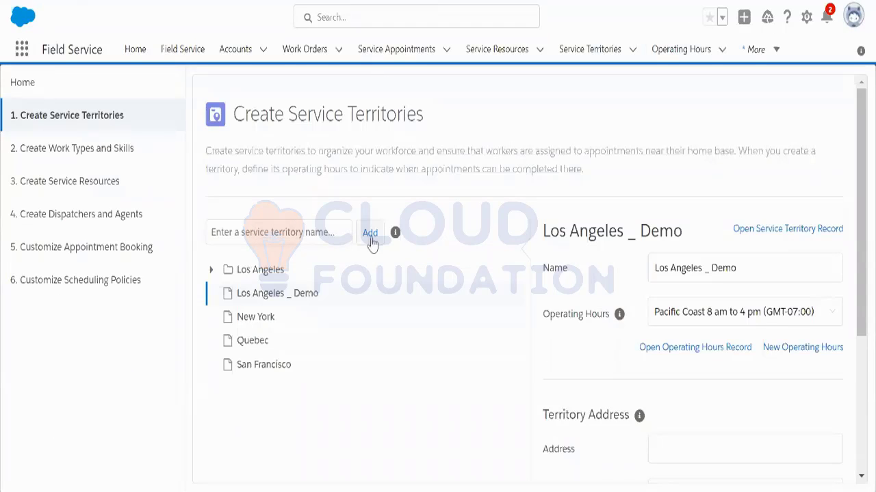
left_click_drag(862, 247, 688, 301)
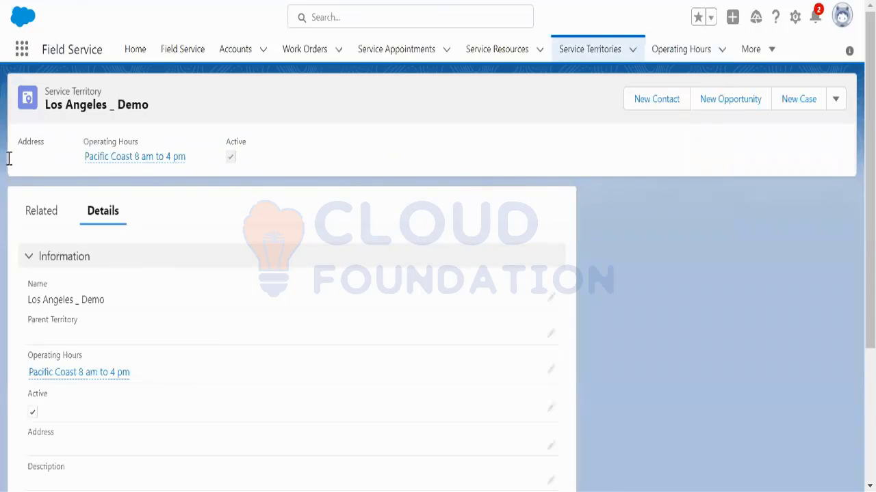
Step: Go to Setup Home from the gear menu
left_click(795, 17)
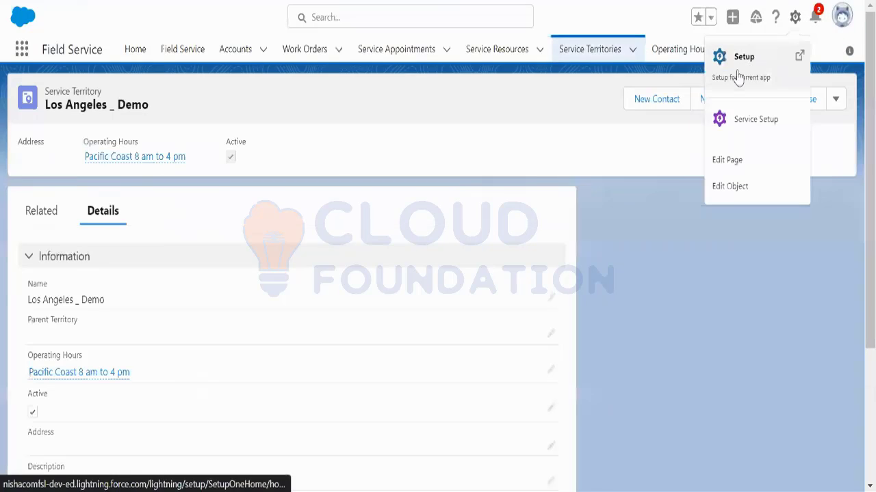
left_click(738, 76)
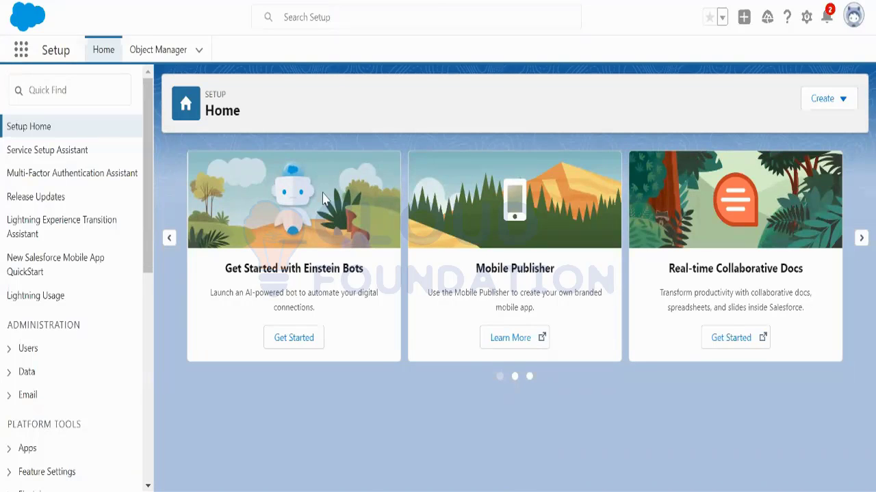
left_click(68, 85)
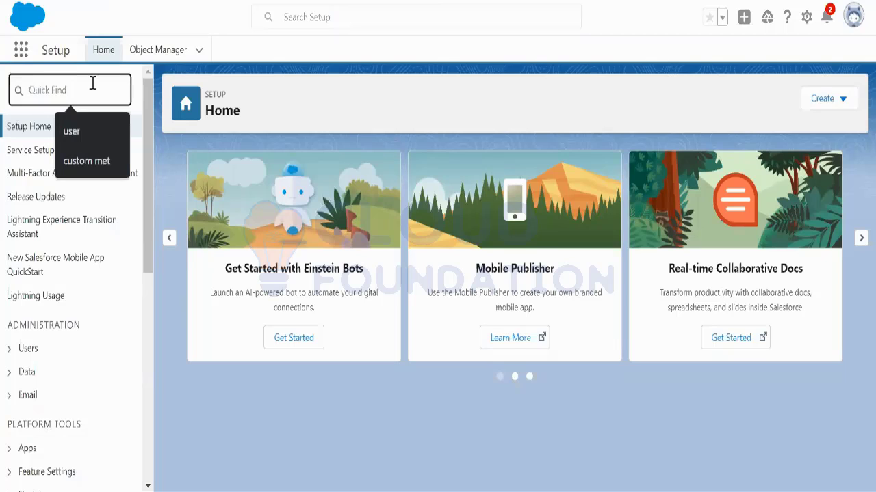
left_click(71, 130)
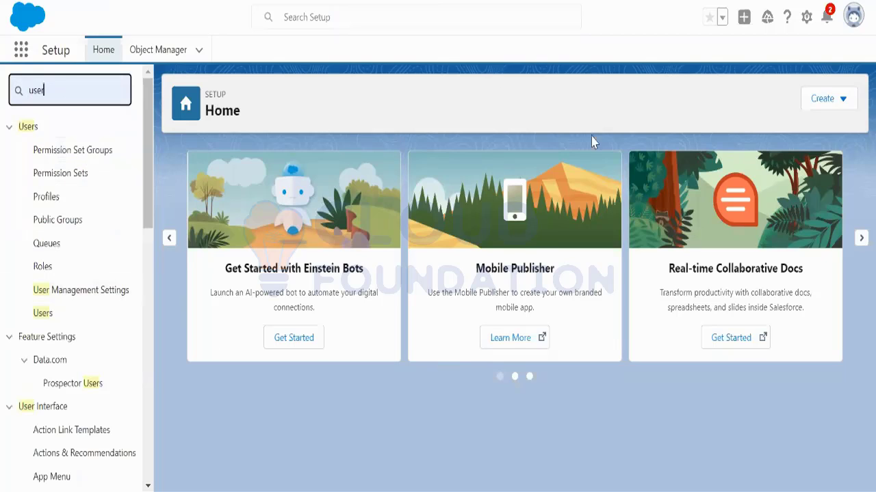
left_click(60, 318)
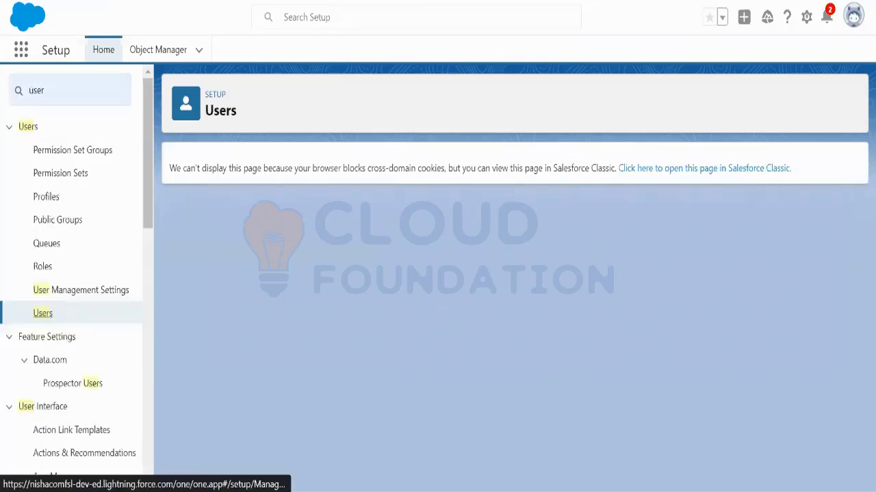
left_click(534, 171)
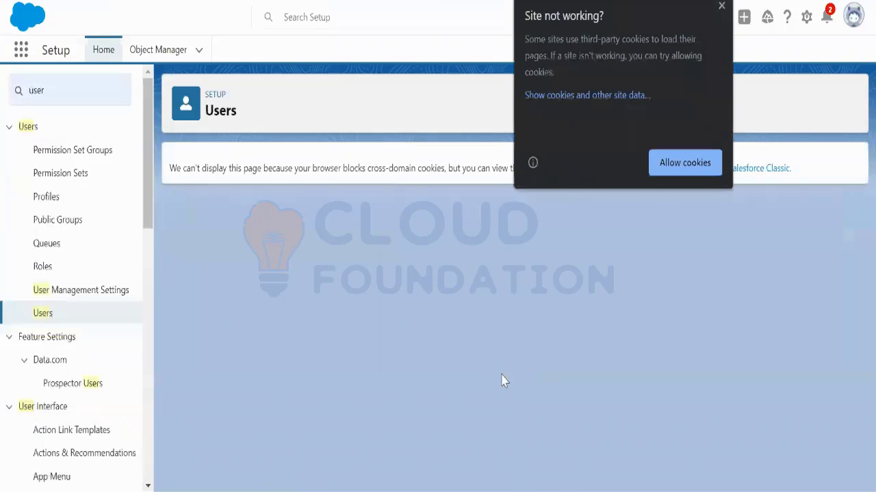
left_click(686, 171)
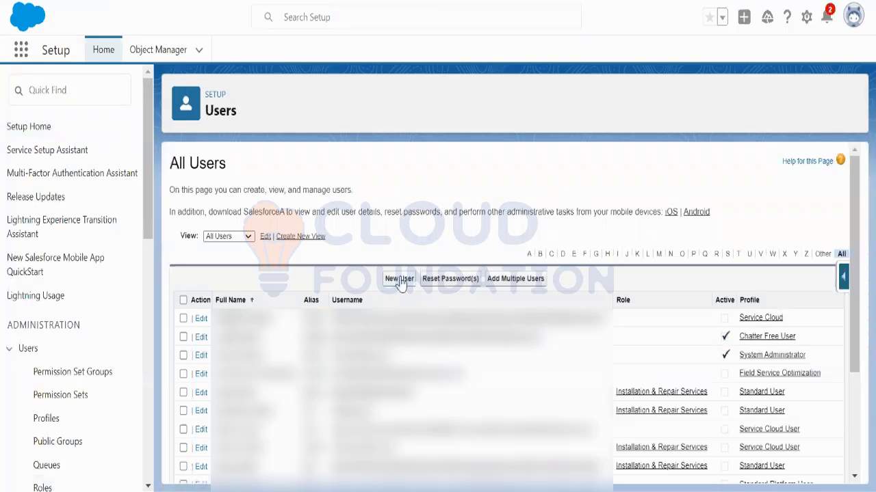
mouse_move(856, 272)
left_mouse_down()
mouse_move(855, 355)
mouse_move(855, 265)
left_mouse_up()
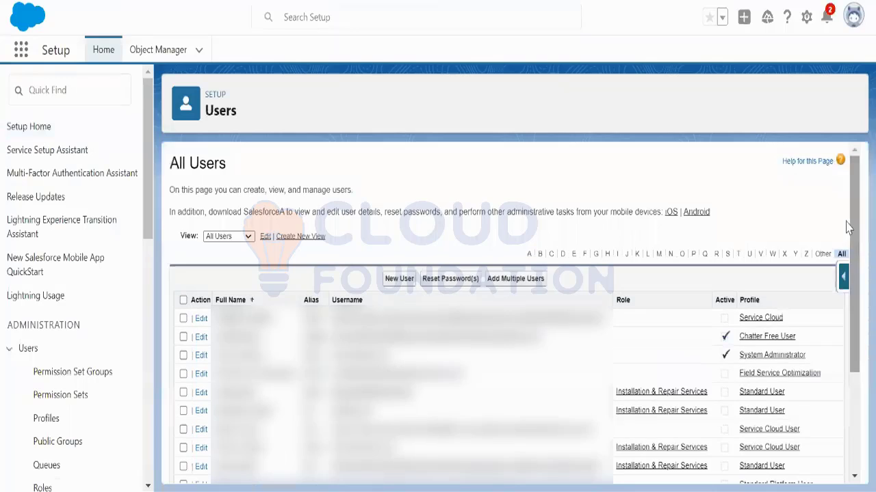
Step: Start a new user with the first name, last name, alias and the suggested email address
left_click(407, 283)
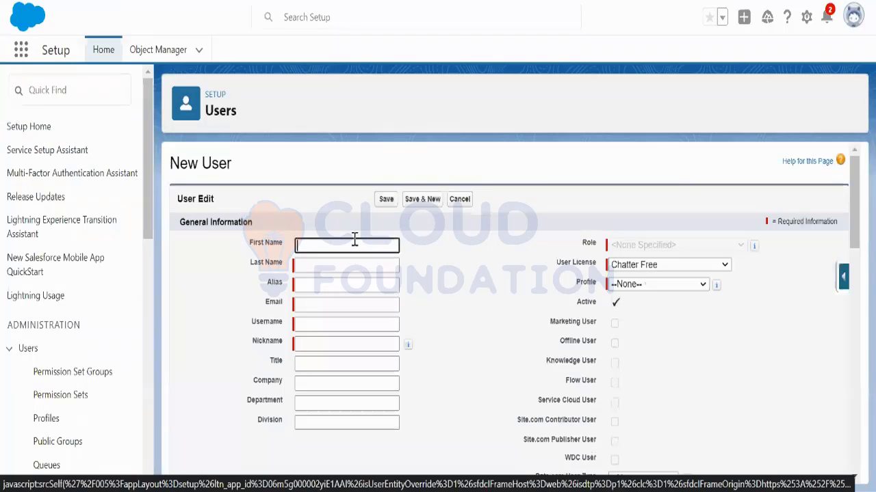
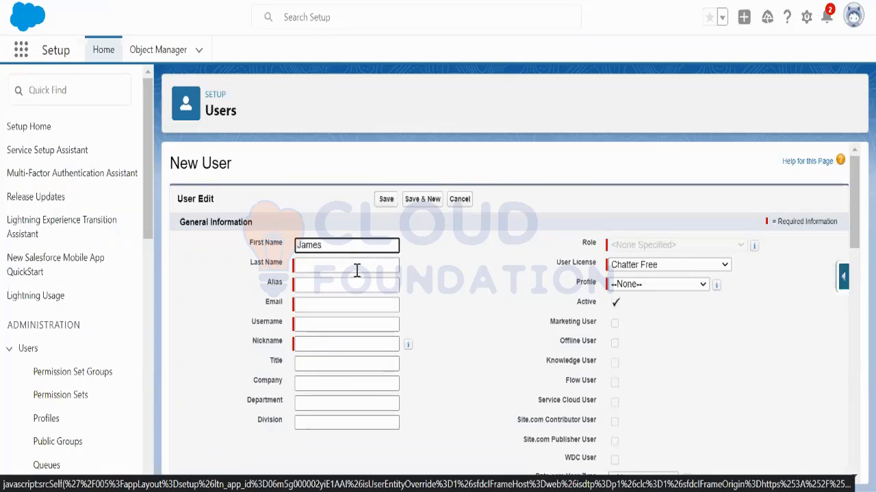
left_click(356, 268)
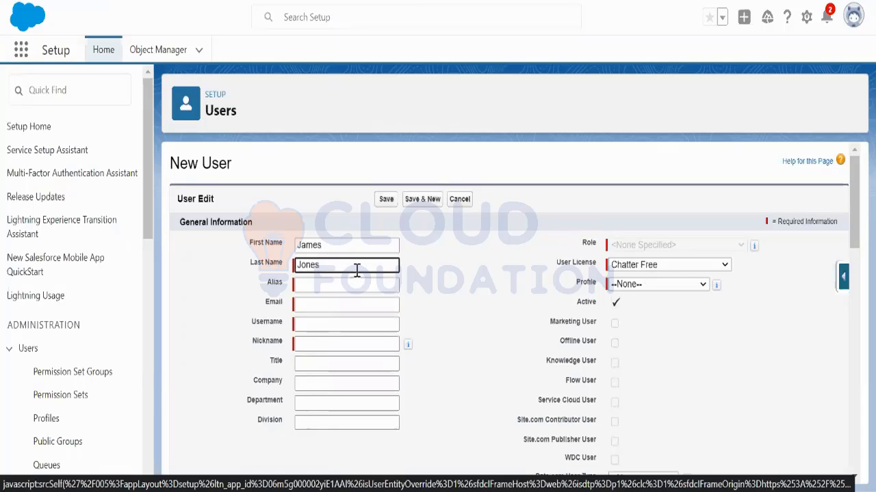
key("Tab")
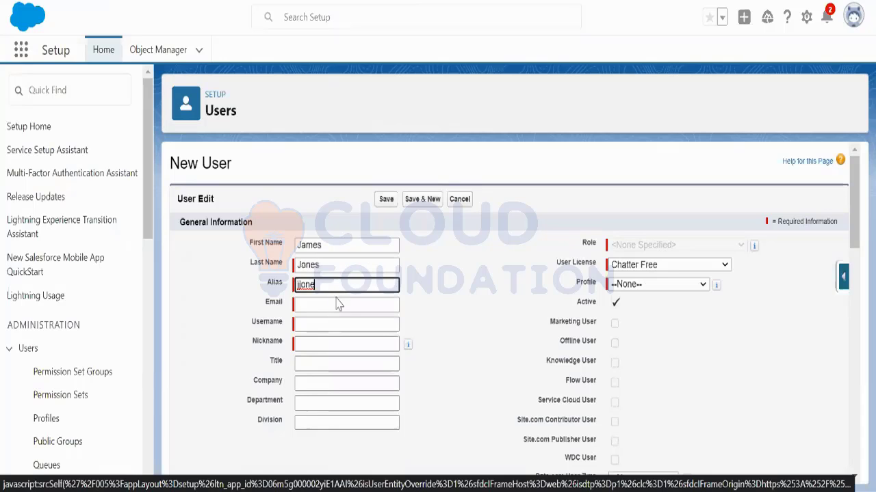
left_click(336, 303)
left_click(348, 330)
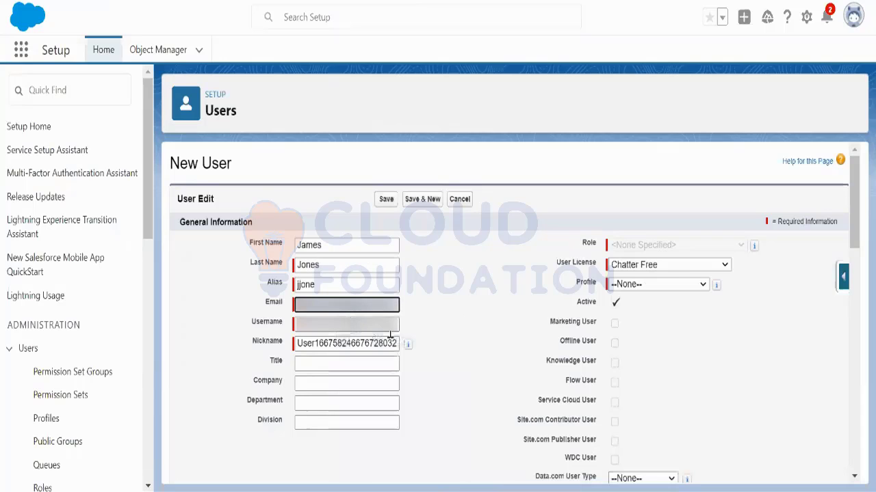
left_click(397, 321)
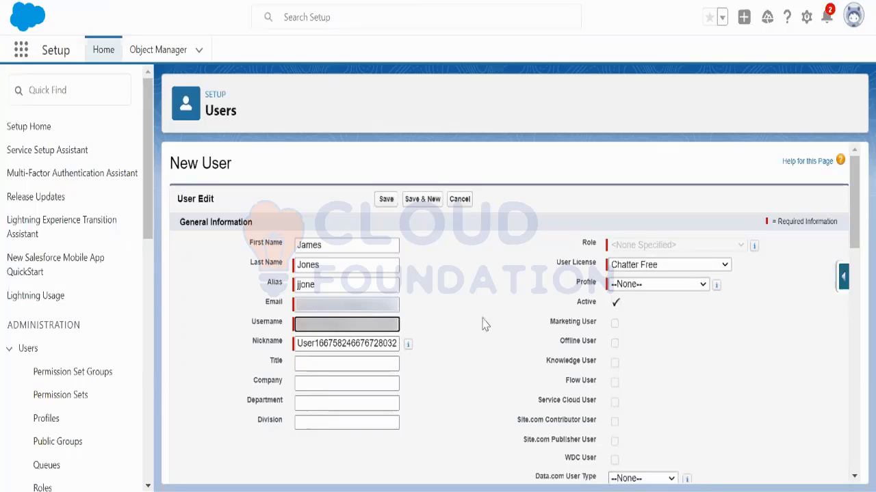
Step: Set the user licence to Salesforce and the role to Installation & Repair Services
left_click(684, 265)
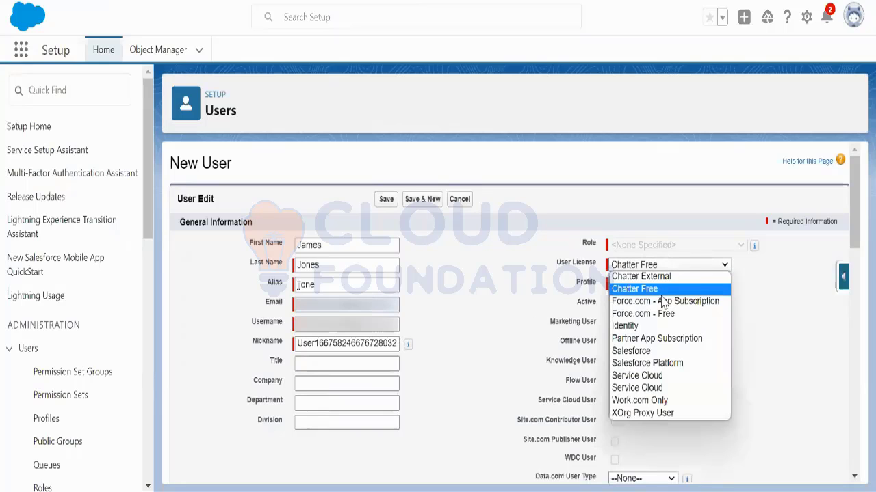
left_click(653, 351)
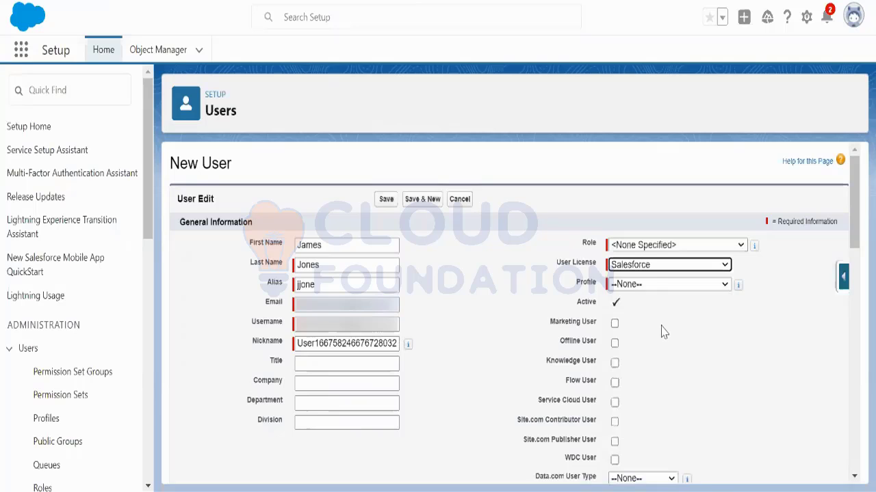
left_click(671, 245)
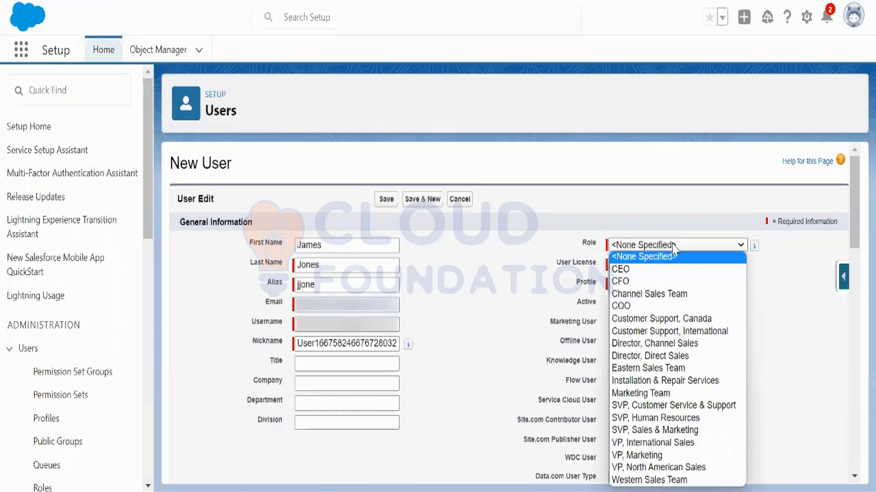
left_click(687, 380)
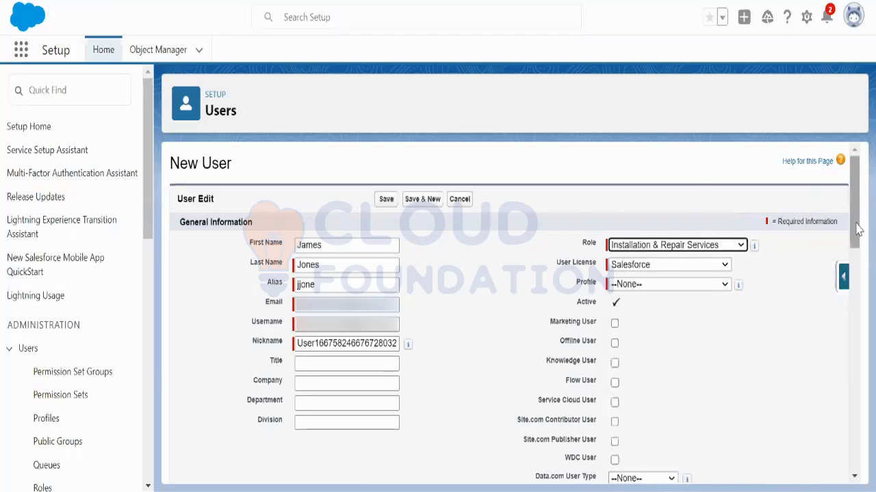
scroll(857, 230, "down", 1)
Step: Choose the Standard User profile, tick Service Cloud User, and save the user
left_click(711, 204)
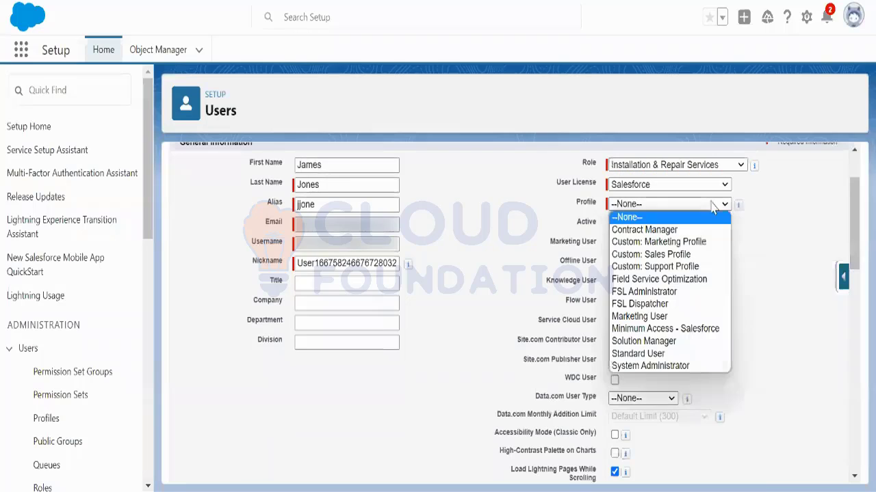
left_click(656, 354)
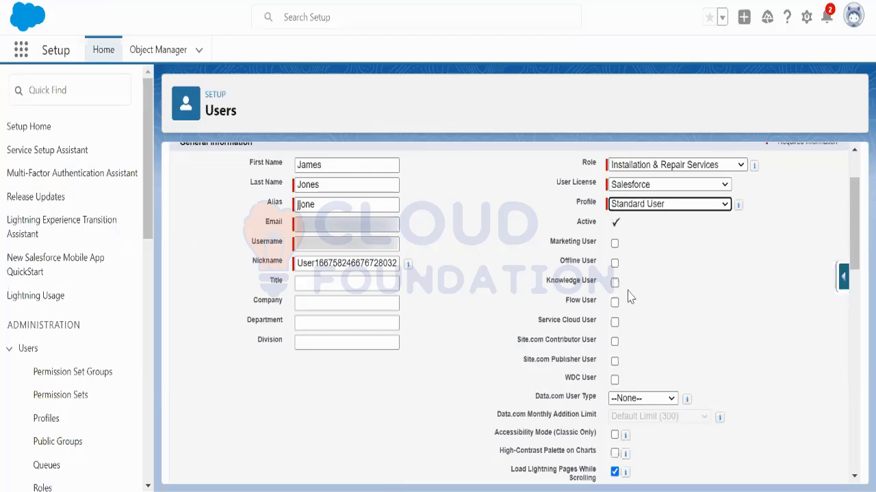
left_click(614, 322)
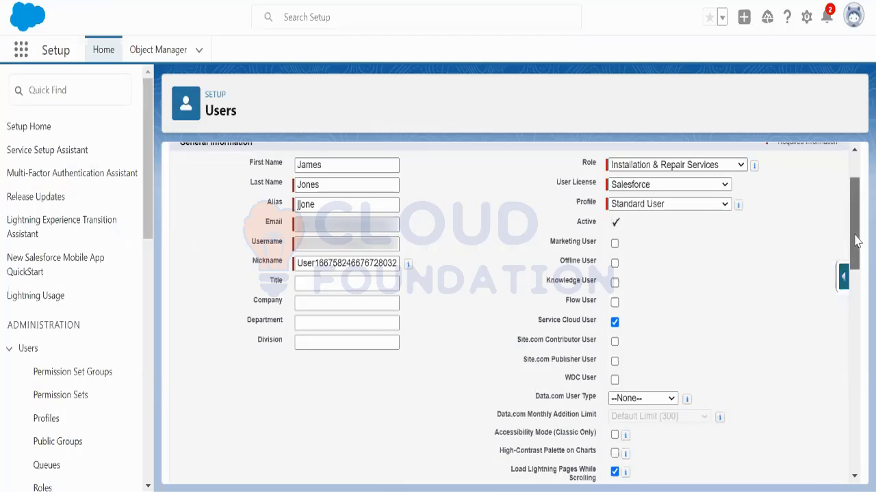
left_click_drag(855, 240, 857, 249)
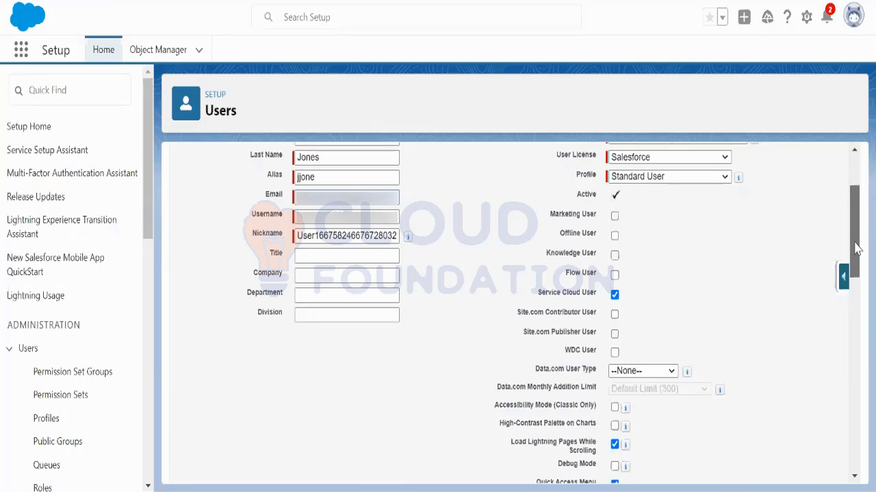
left_click_drag(857, 249, 856, 417)
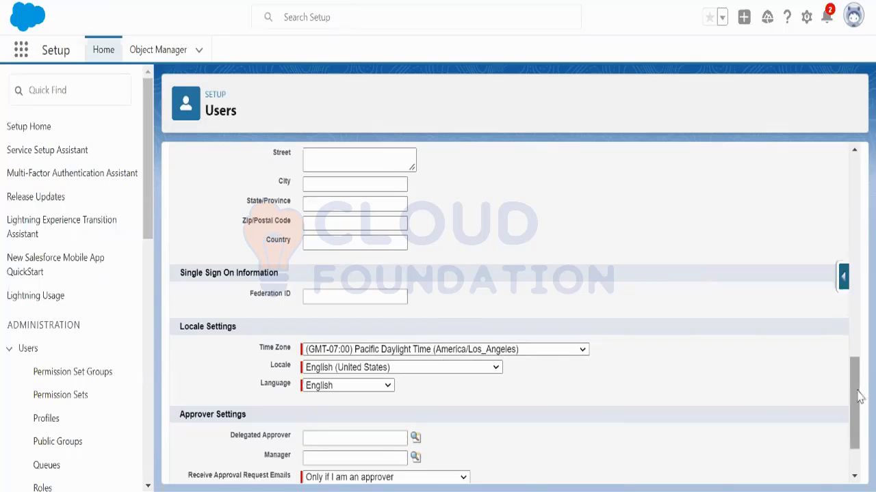
scroll(853, 409, "down", 2)
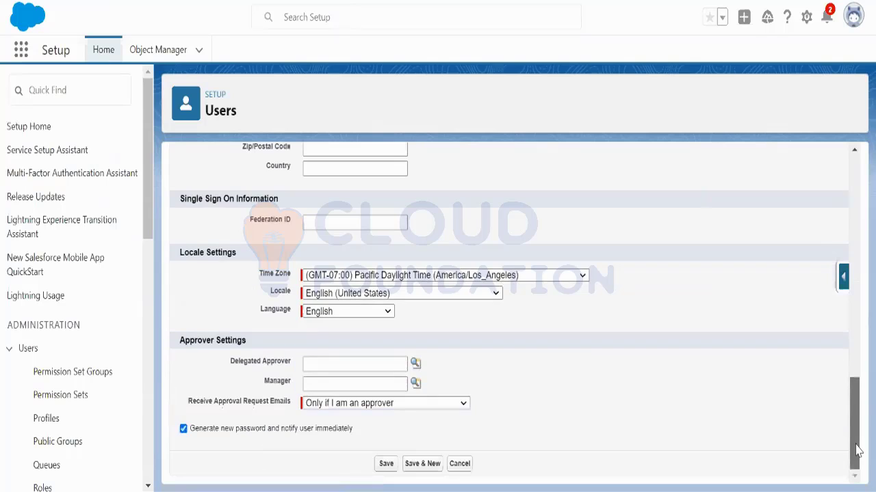
left_click(386, 464)
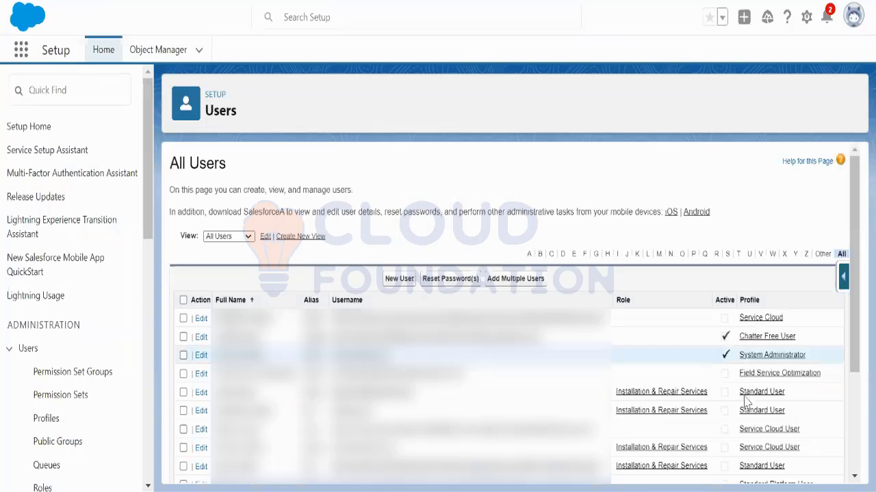
Step: Scroll through the All Users list to review existing users, roles and profiles
scroll(700, 349, "down", 2)
scroll(723, 358, "down", 2)
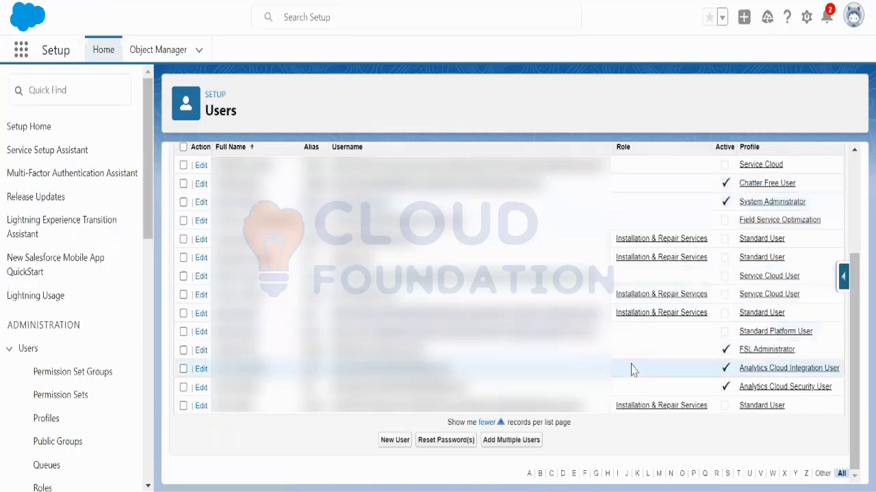
scroll(508, 123, "up", 4)
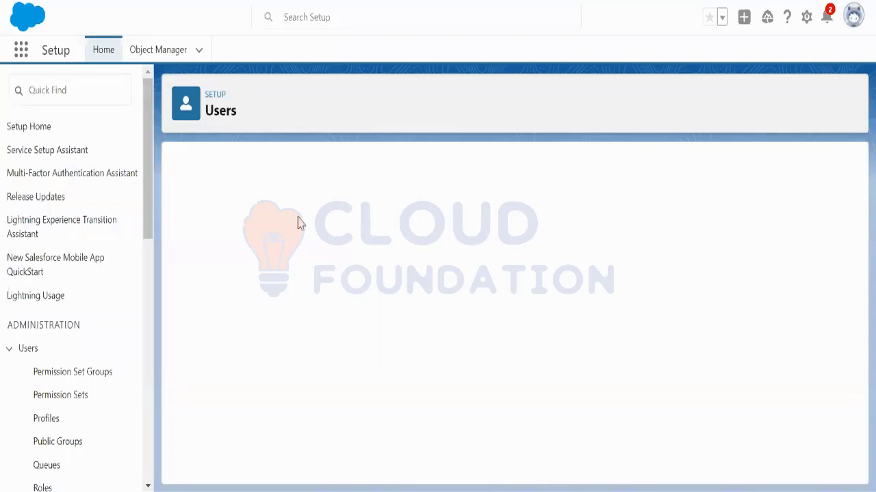
Step: Fill in the new user's first name, last name, alias and email, and extend the username with a suffix
left_click(342, 242)
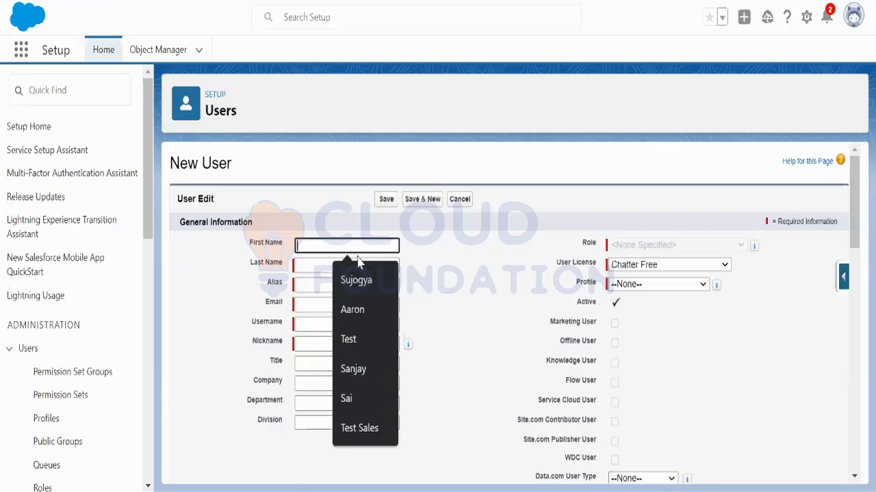
type("J")
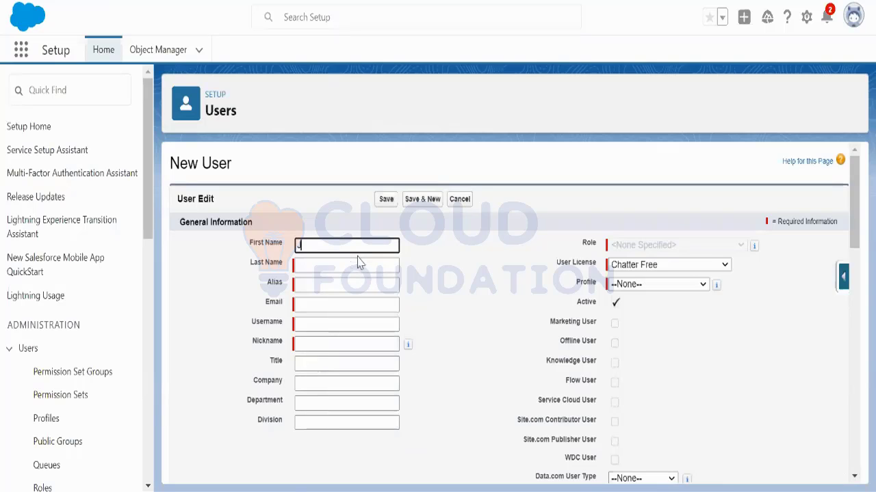
type("ames")
left_click(356, 260)
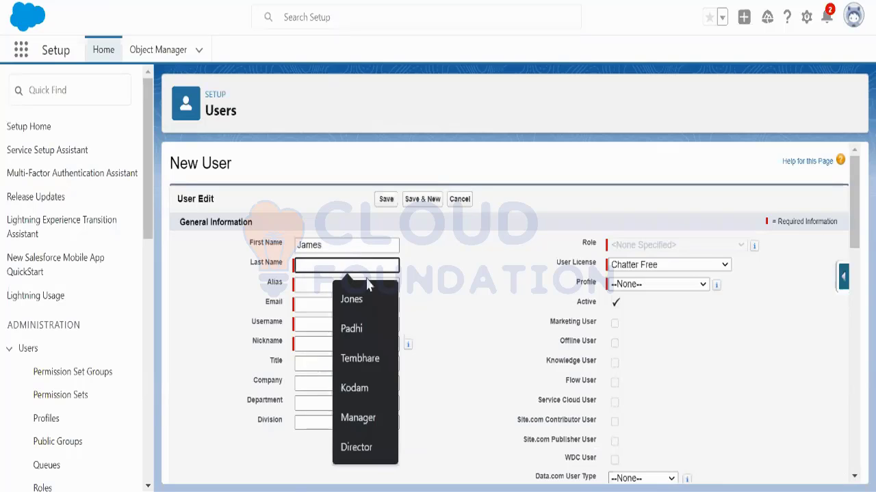
left_click(363, 296)
left_click(343, 285)
left_click(340, 301)
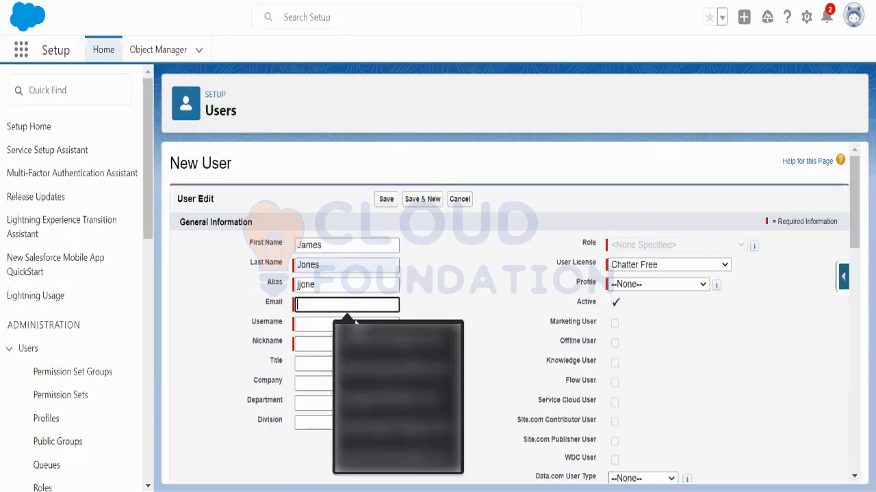
left_click(356, 327)
left_click(395, 325)
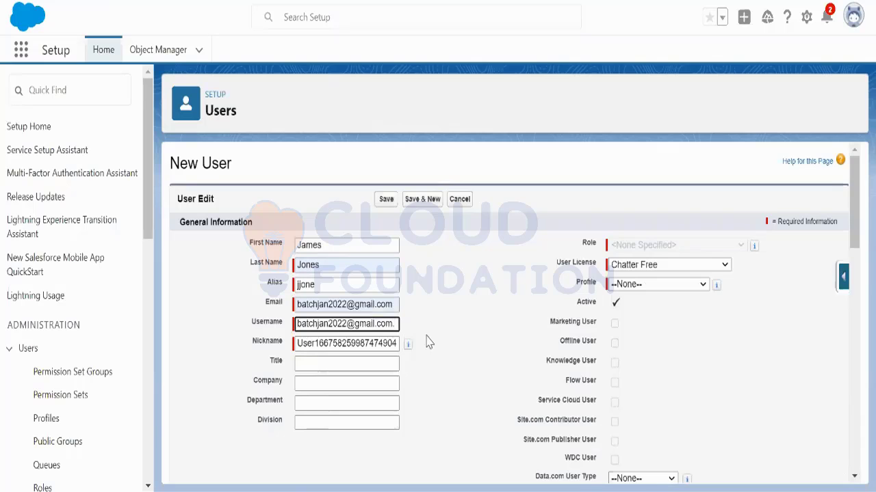
type(".james")
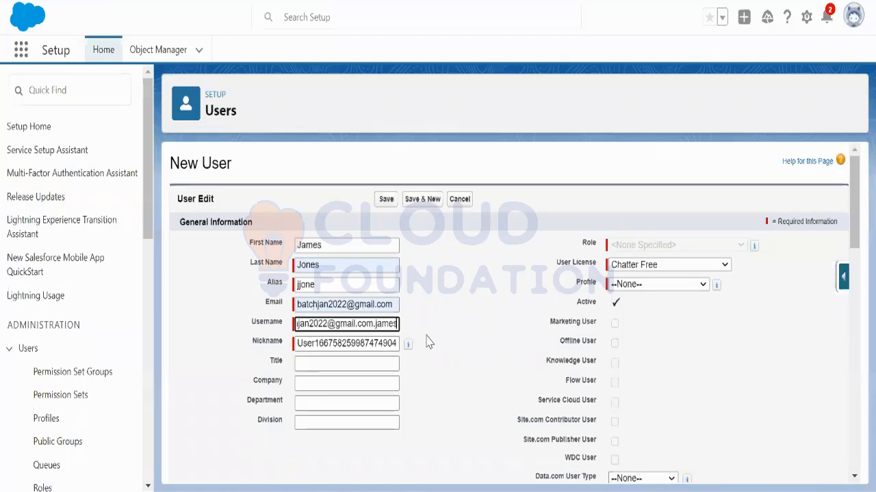
Step: Set the licence to Salesforce, profile to Standard User and role to Installation & Repair Services
left_click(668, 265)
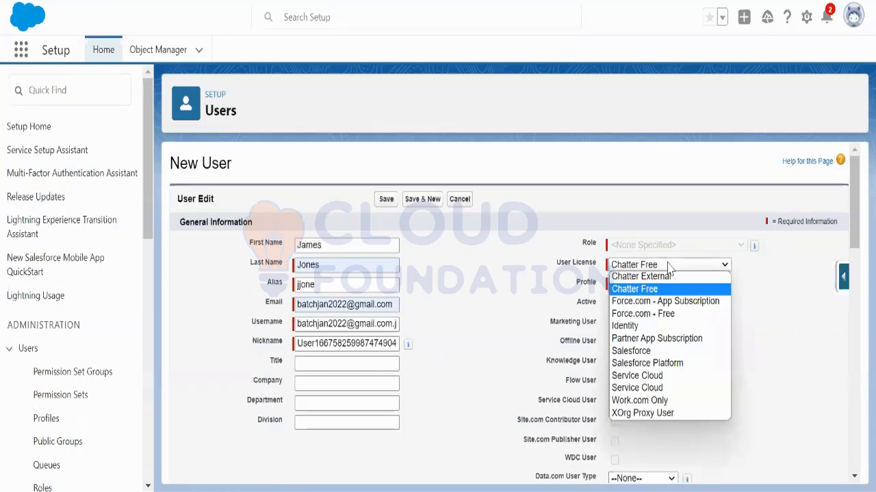
left_click(663, 351)
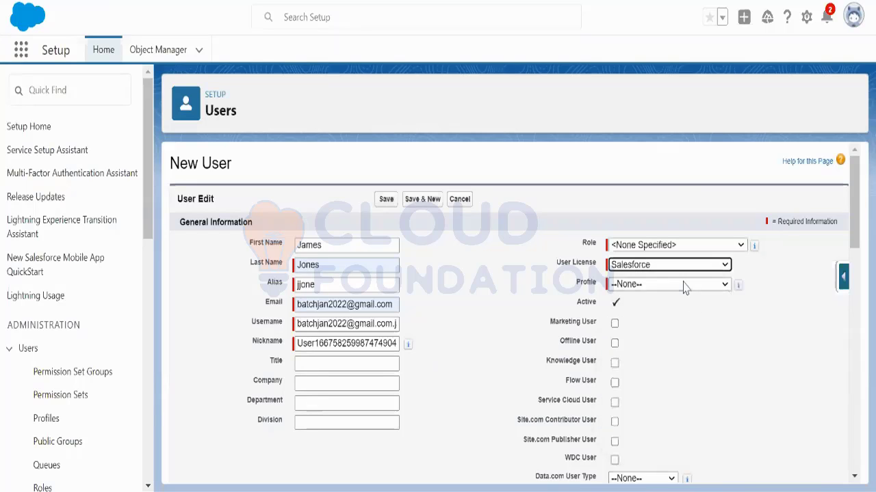
left_click(684, 285)
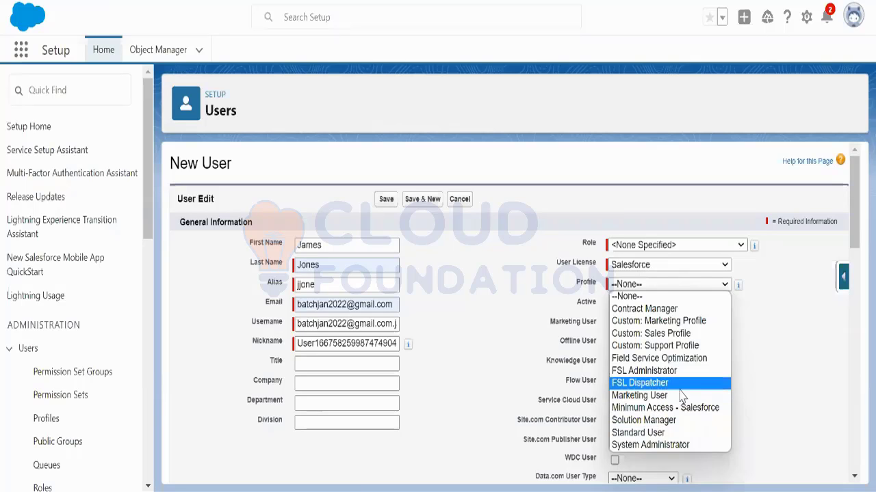
left_click(663, 432)
left_click(665, 249)
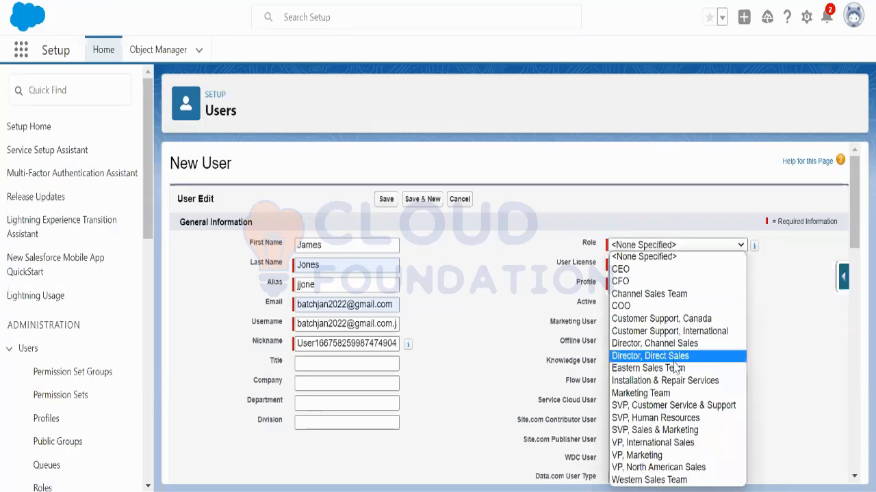
left_click(664, 434)
scroll(738, 361, "down", 15)
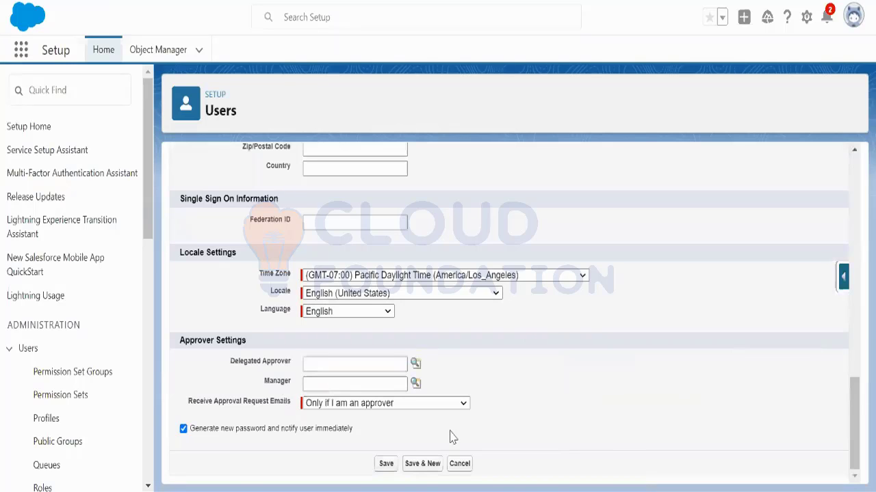
Step: Save the new user and review the created user's detail page
left_click(386, 464)
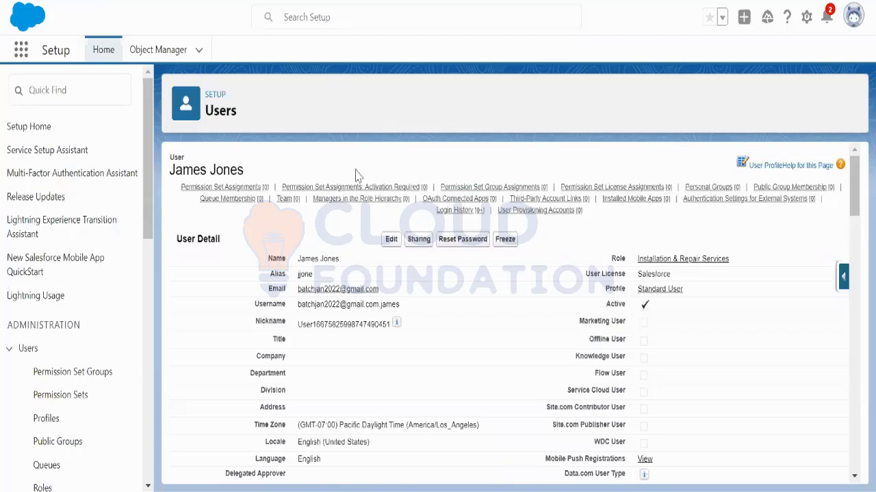
left_click_drag(255, 173, 284, 159)
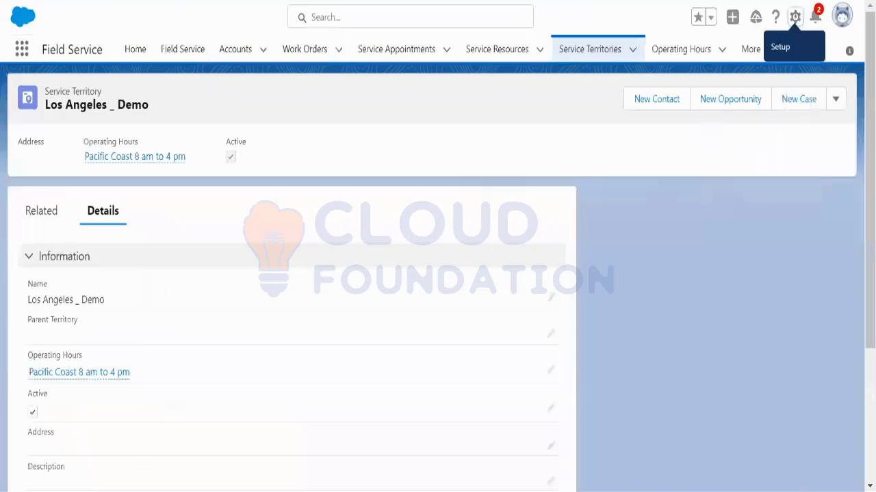
Step: Launch Field Service Guided Setup from the App Launcher and go to step 3, Create Service Resources
left_click(22, 49)
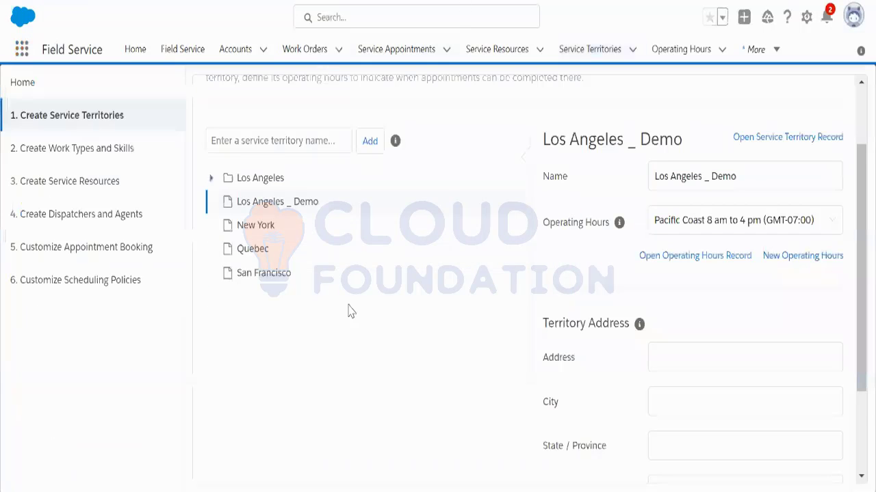
left_click(77, 0)
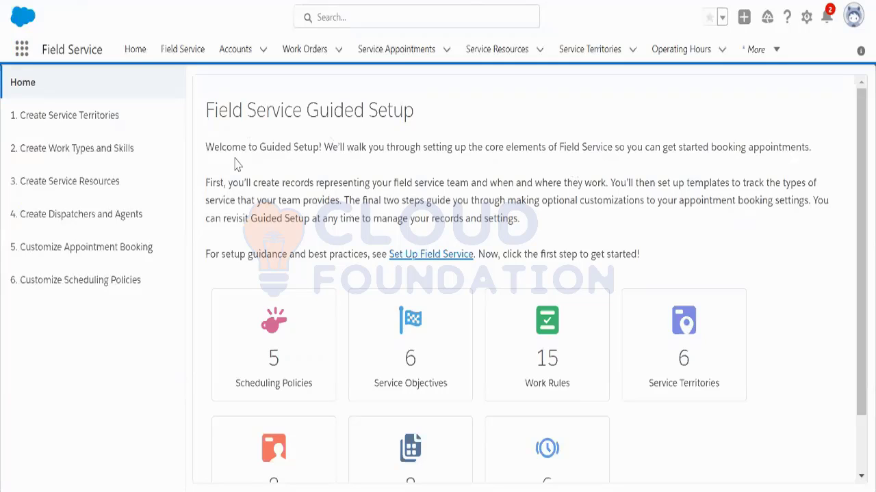
left_click(94, 182)
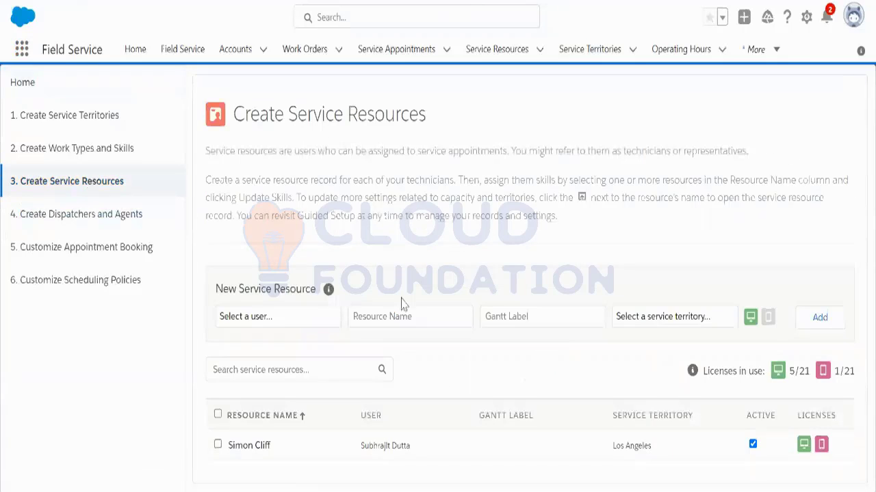
Step: Pick the new user as a service resource in the Los Angeles _ Demo territory
left_click(299, 320)
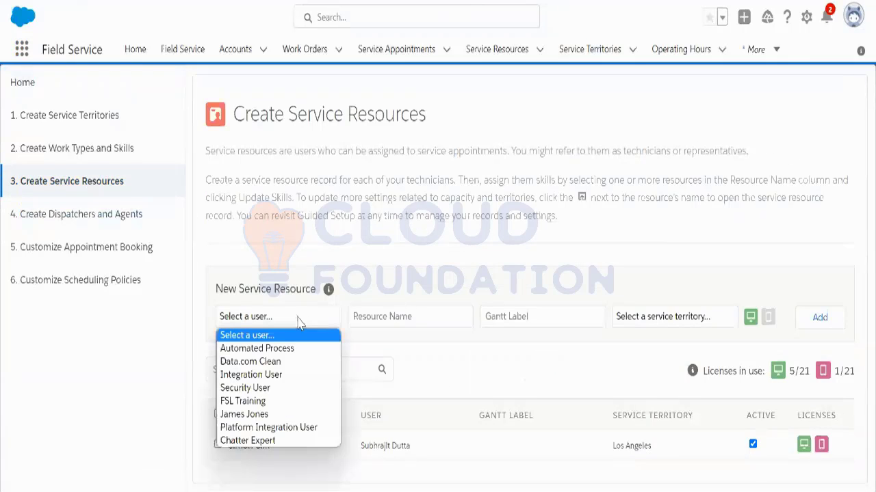
left_click(289, 413)
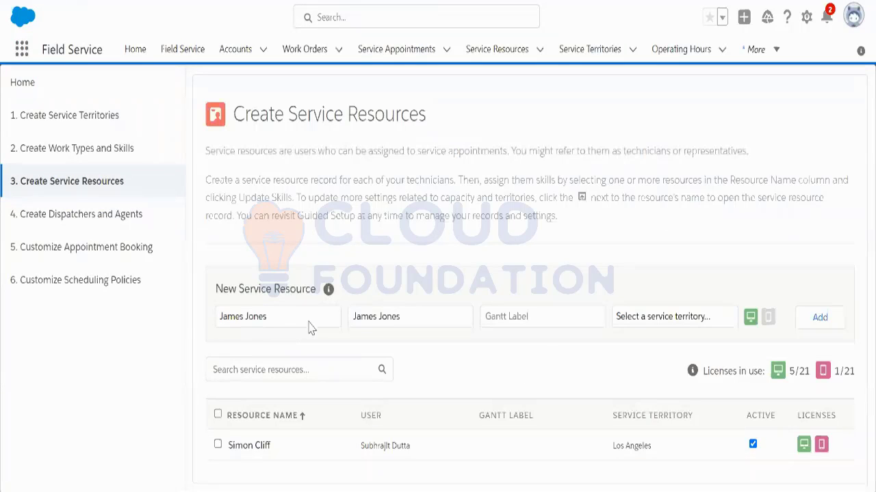
left_click(692, 322)
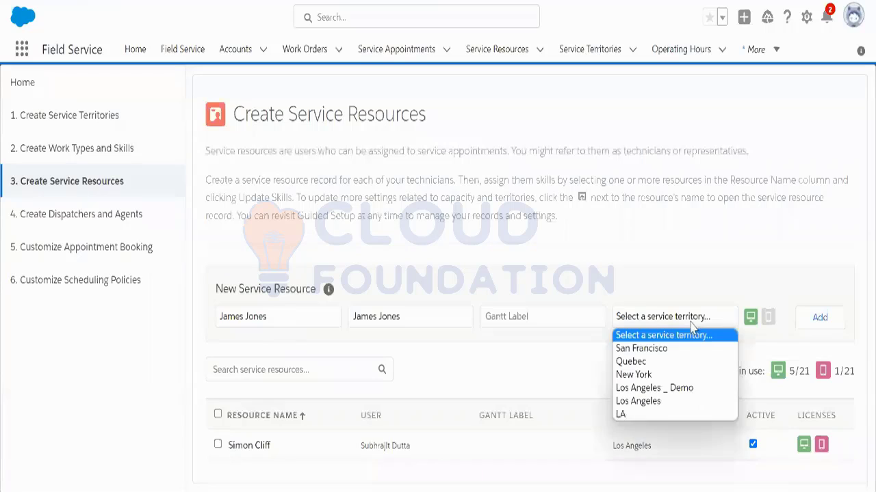
left_click(671, 388)
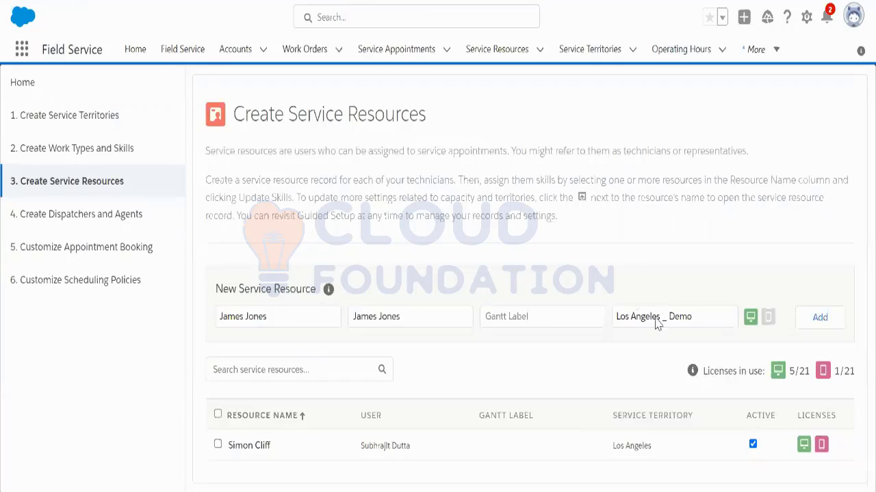
Step: Turn on both the Field Service Scheduling and mobile licences and add the resource
left_click(749, 318)
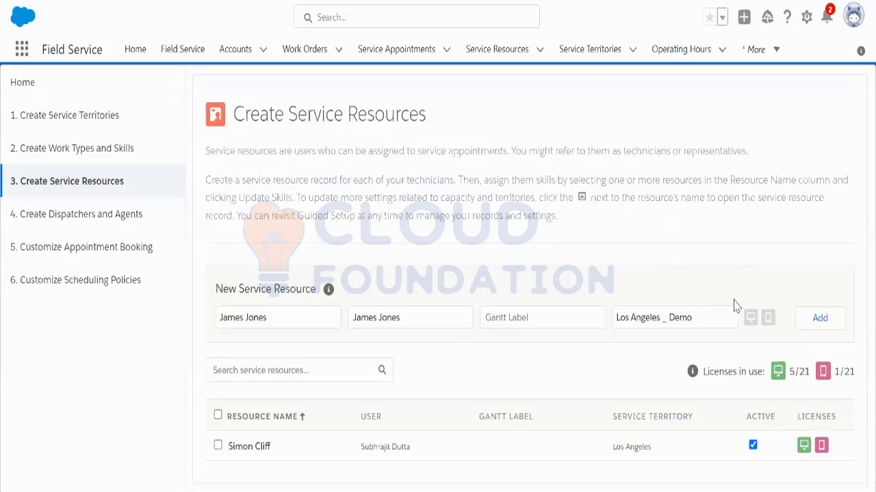
left_click(814, 322)
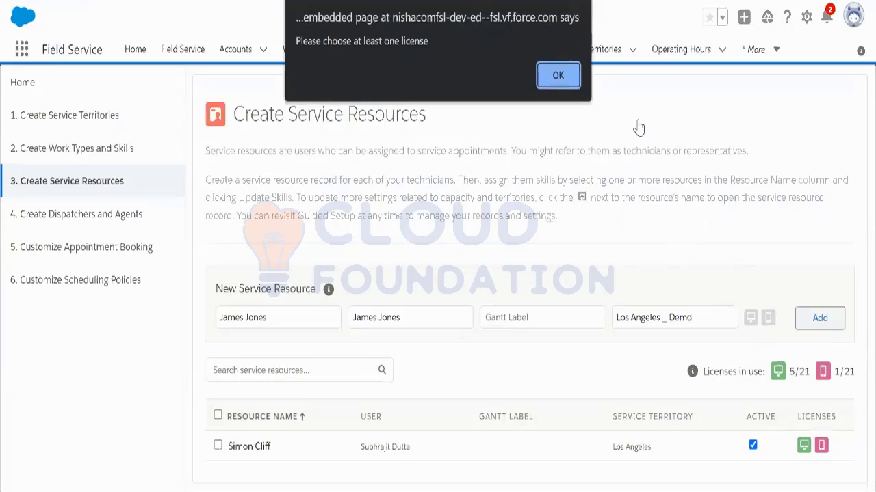
left_click(562, 76)
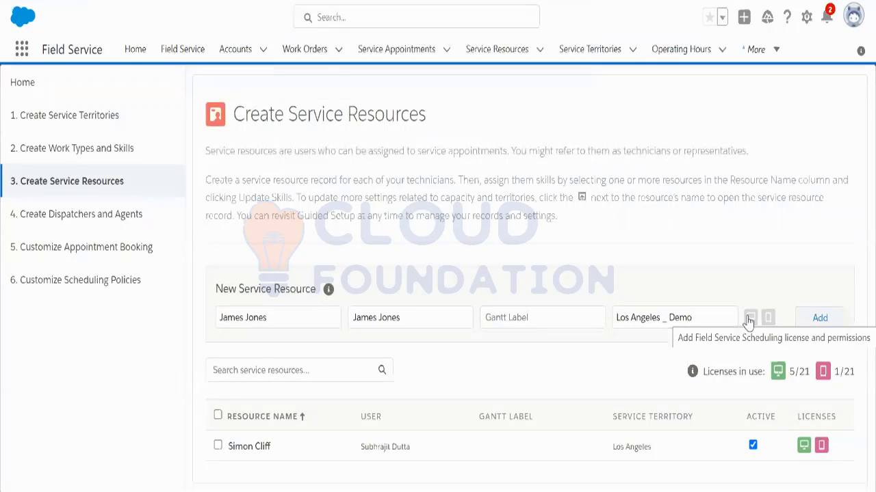
left_click(819, 322)
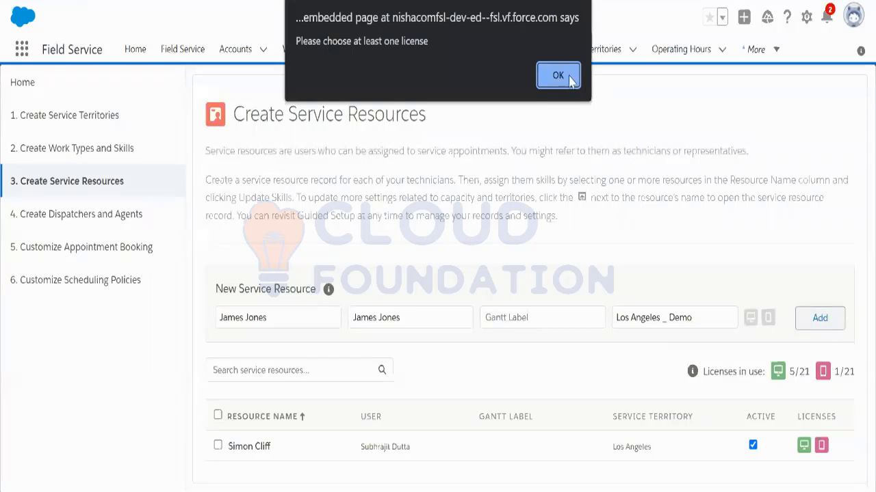
left_click(558, 76)
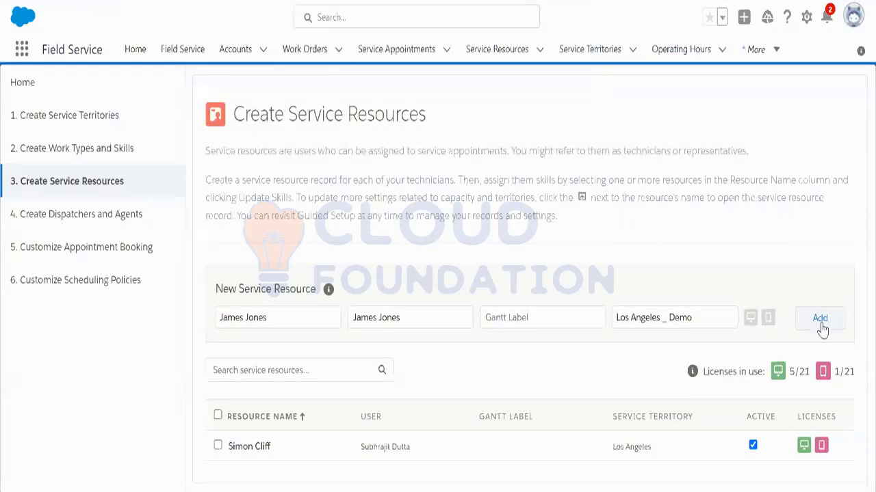
left_click(751, 318)
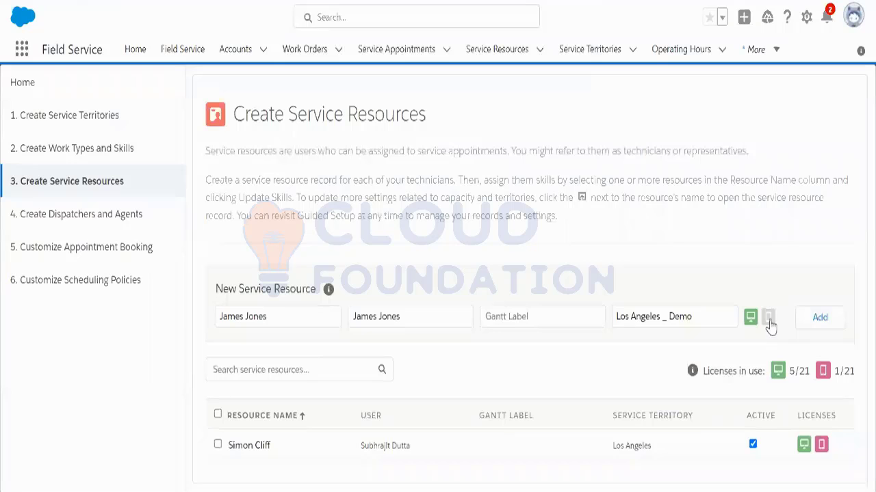
left_click(768, 319)
left_click(821, 318)
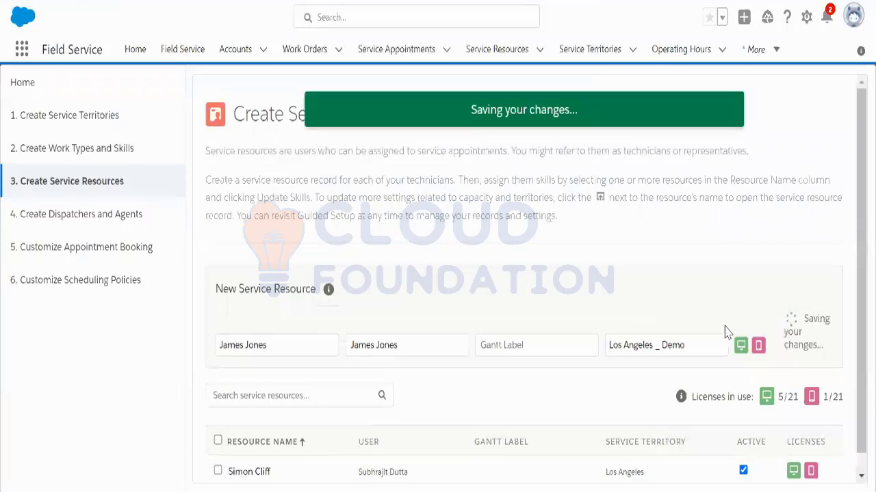
Step: Let the resource finish saving, then refresh the new user's Setup detail page
scroll(726, 332, "down", 1)
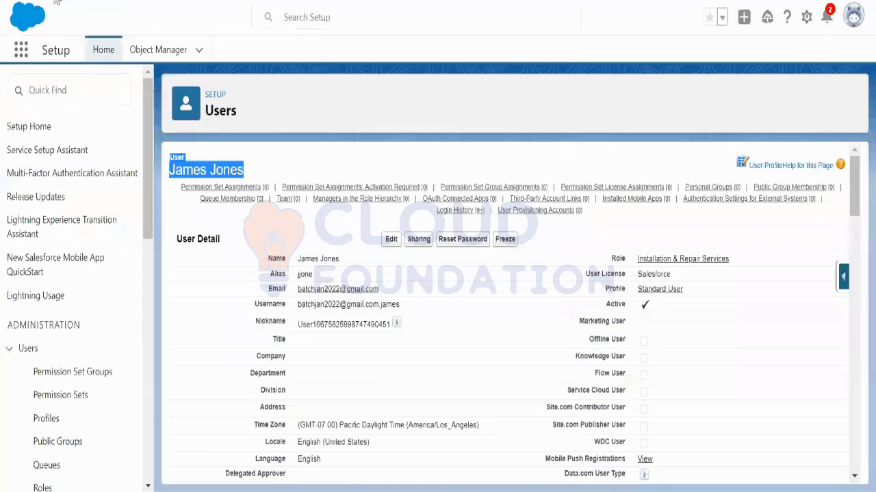
left_click(57, 1)
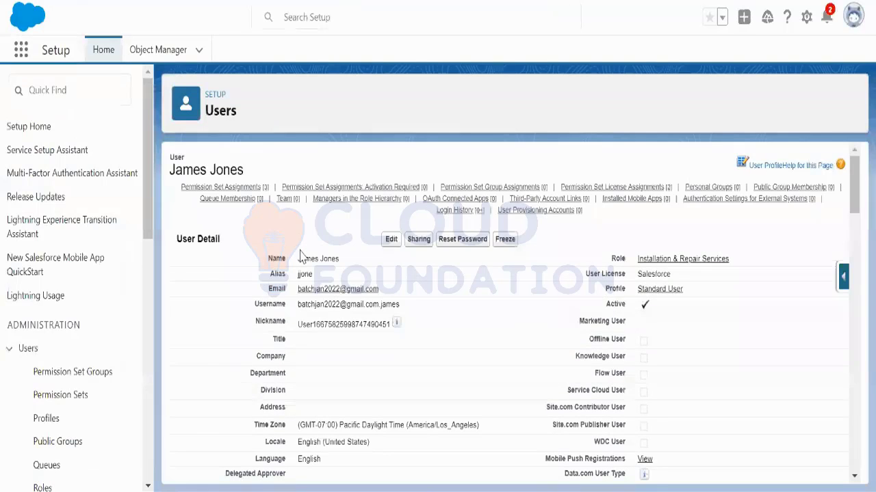
Step: Review the new user's permission set assignments for the Field Service resource and mobile license sets
left_click(225, 187)
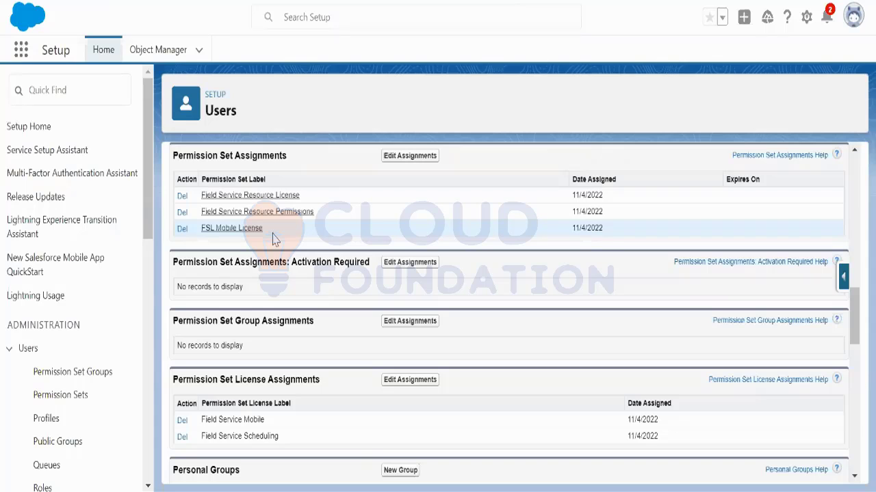
scroll(472, 238, "up", 10)
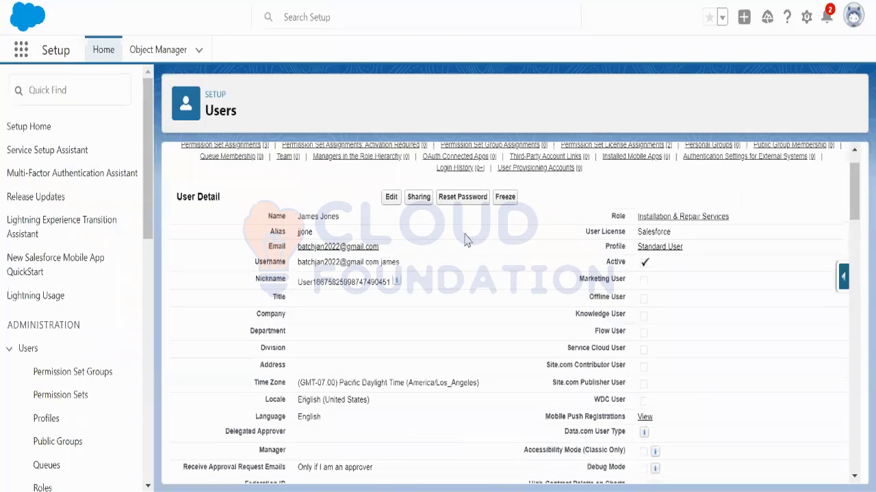
scroll(430, 223, "up", 2)
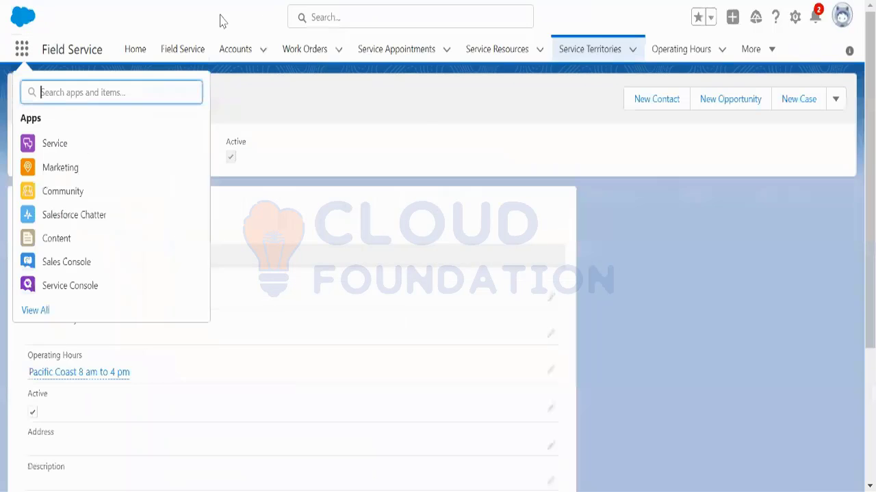
Step: Check the Service Resources list for the new active technician and confirm the logged-in account
left_click(495, 55)
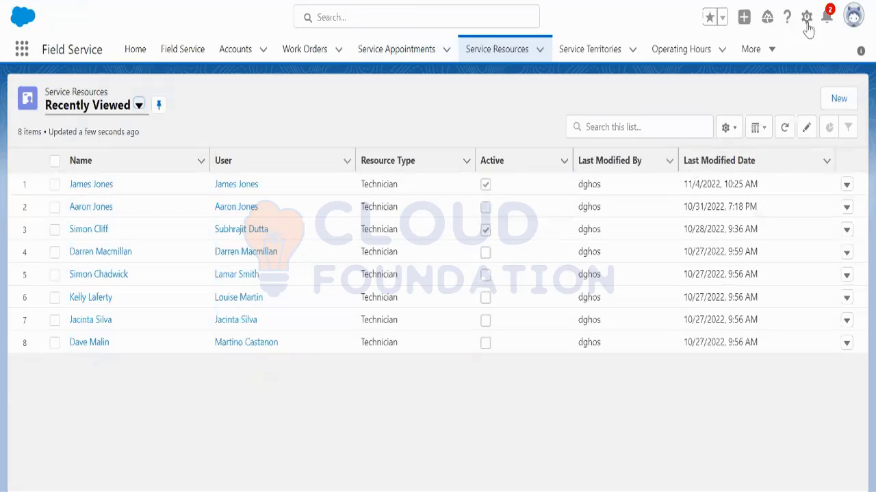
left_click(852, 20)
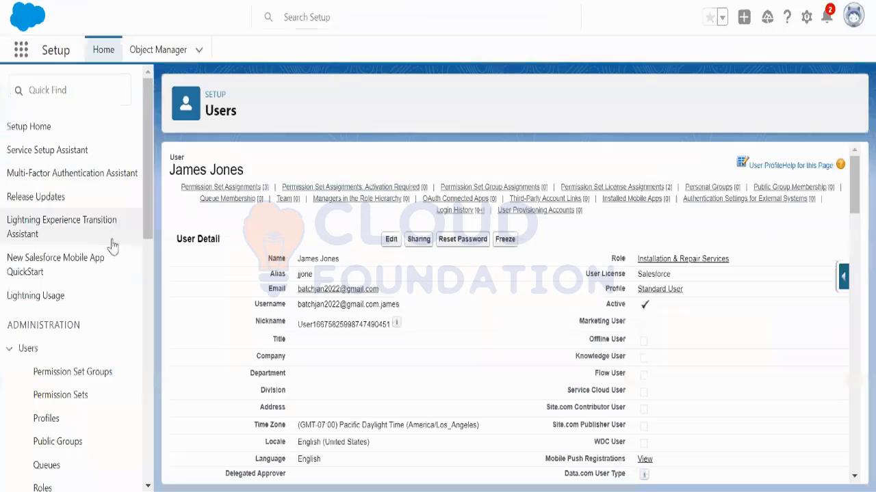
scroll(79, 342, "down", 3)
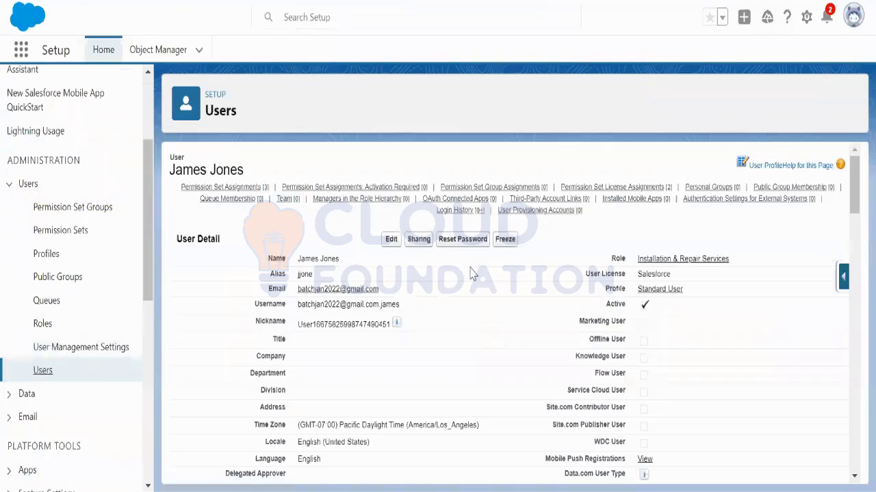
Step: Open the FSL Administrator user from the All Users list and start editing it
scroll(494, 342, "down", 3)
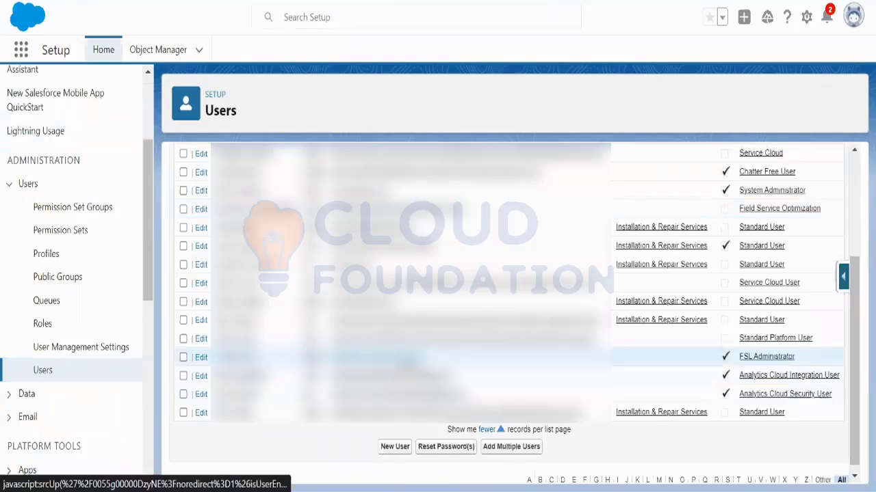
left_click(405, 360)
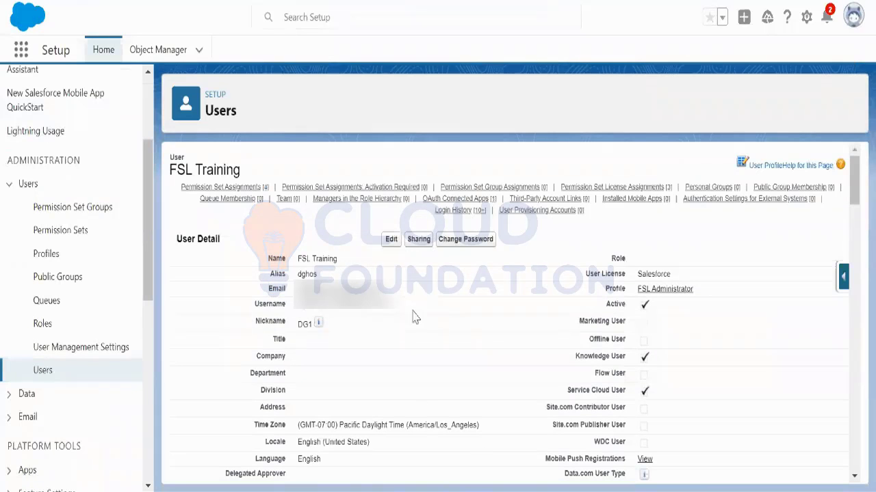
left_click(391, 239)
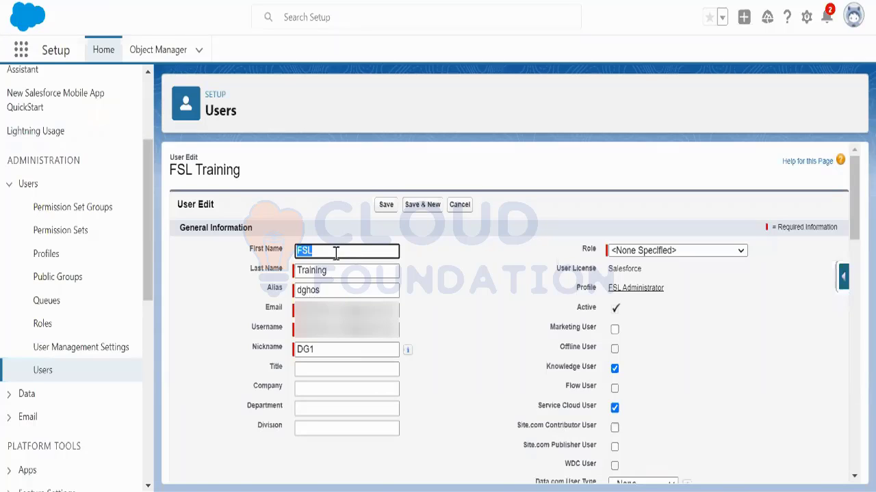
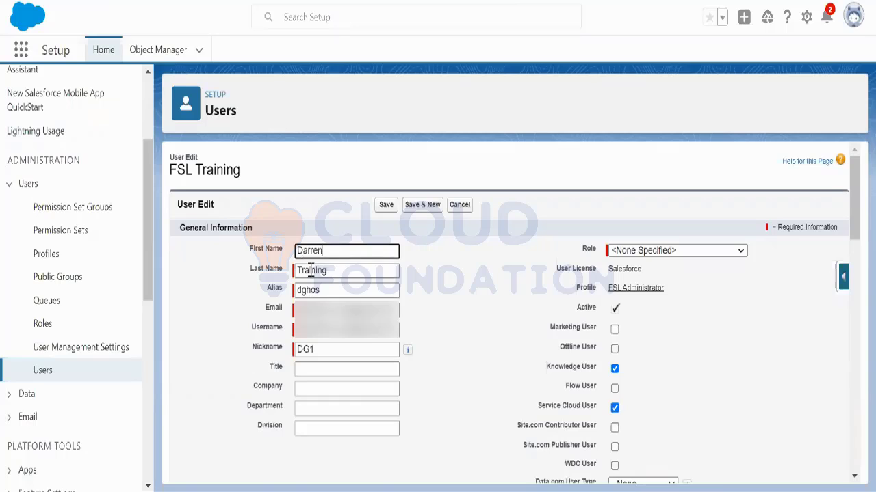
Step: Enter the technician's first name and last name in the User Edit name fields
double_click(311, 270)
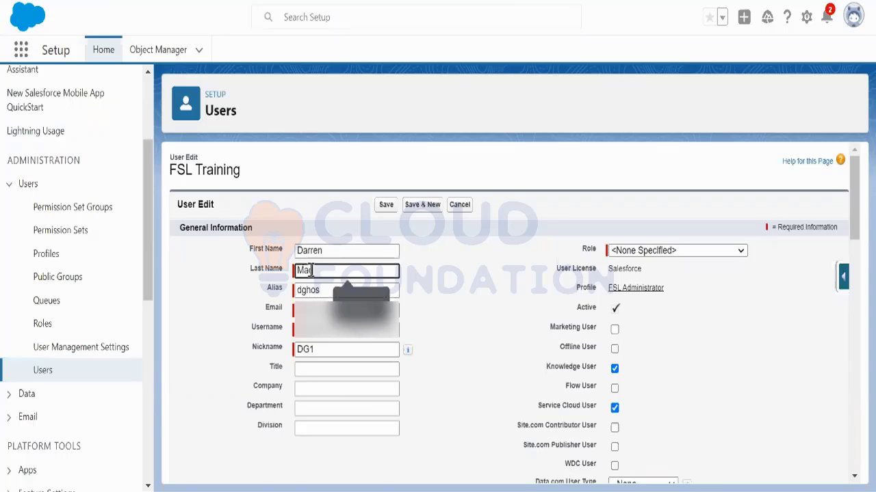
left_click(424, 307)
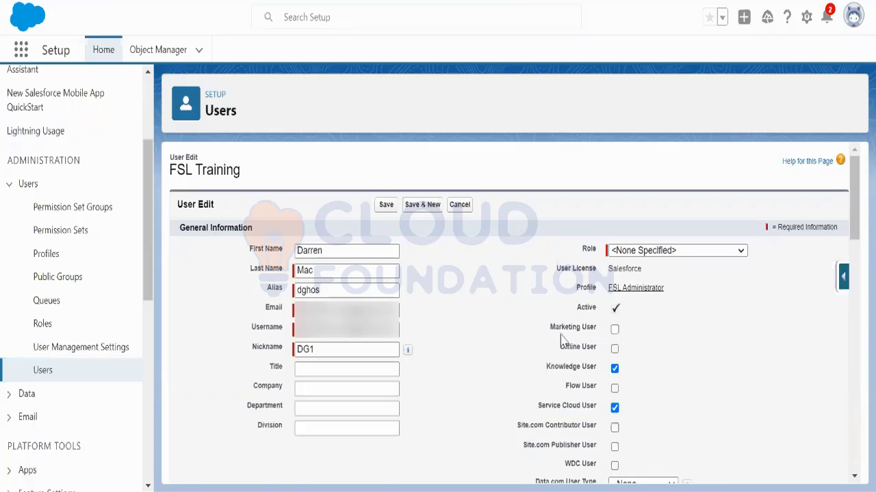
scroll(739, 369, "down", 4)
scroll(730, 380, "up", 4)
Step: Save the user and review its Field Service Dispatcher License and Permissions assignments
left_click(381, 204)
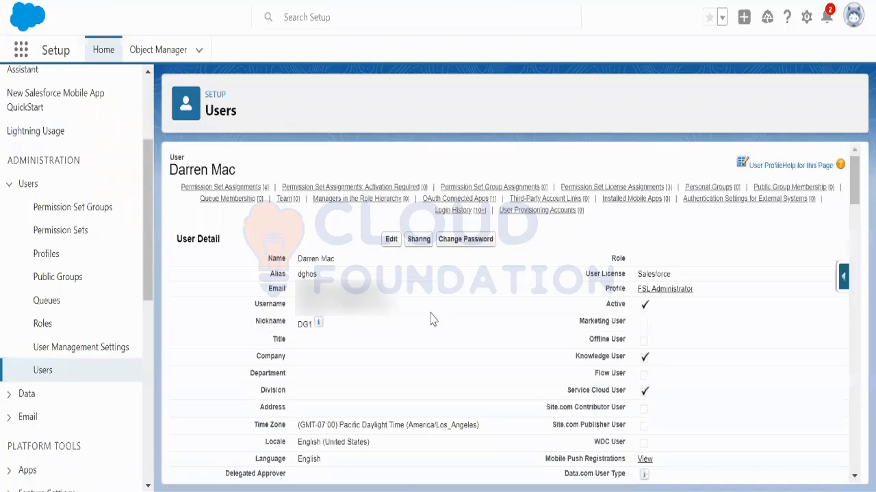
left_click(236, 187)
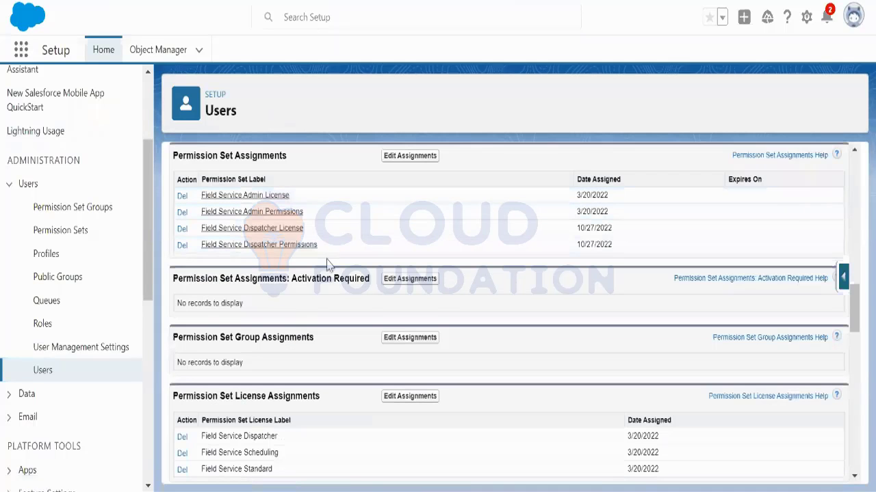
left_click_drag(304, 230, 212, 231)
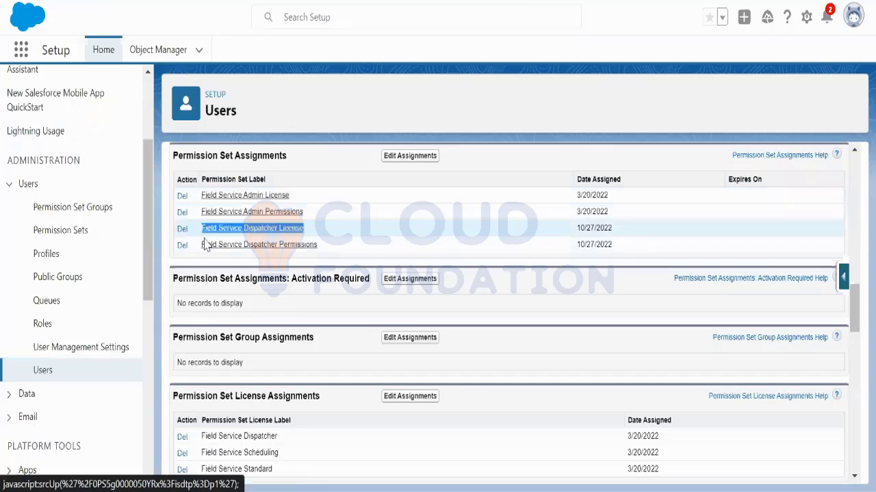
left_click_drag(334, 254, 204, 233)
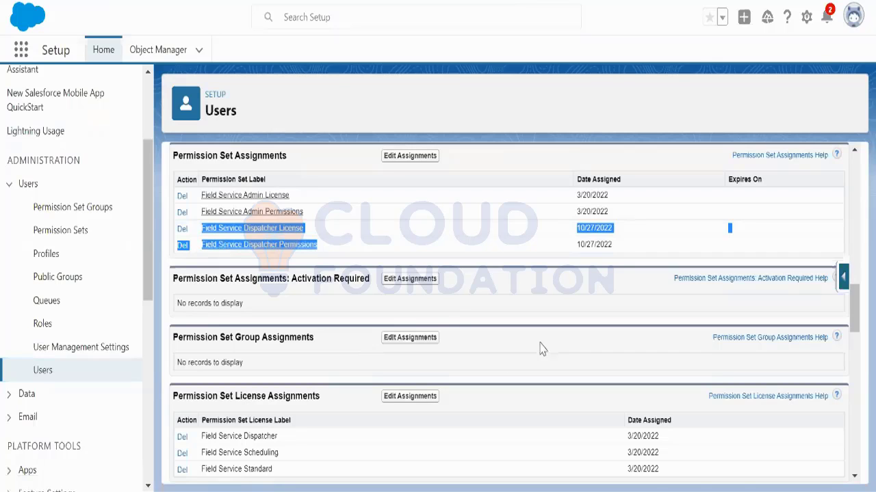
Step: Check the Knowledge User and Service Cloud User settings on the user's detail page
scroll(531, 355, "up", 5)
scroll(532, 355, "up", 5)
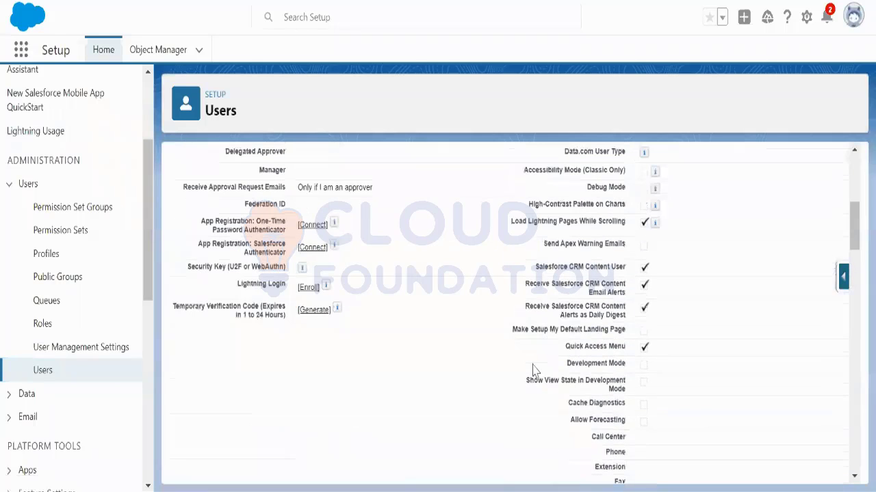
scroll(535, 370, "up", 3)
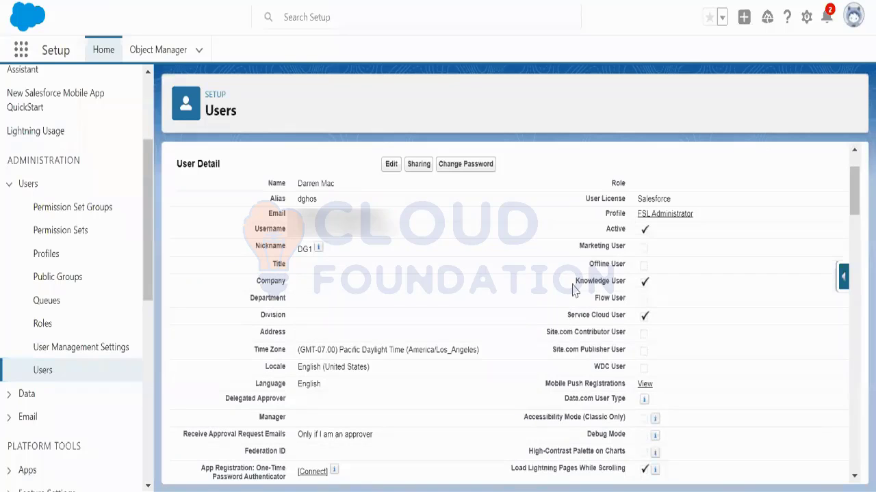
left_click_drag(574, 282, 624, 282)
left_click_drag(569, 316, 623, 311)
scroll(711, 340, "down", 15)
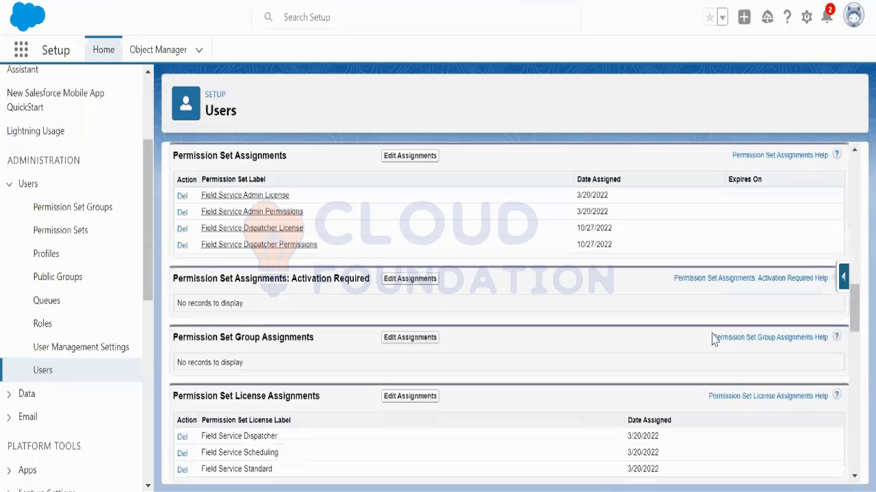
scroll(711, 340, "up", 12)
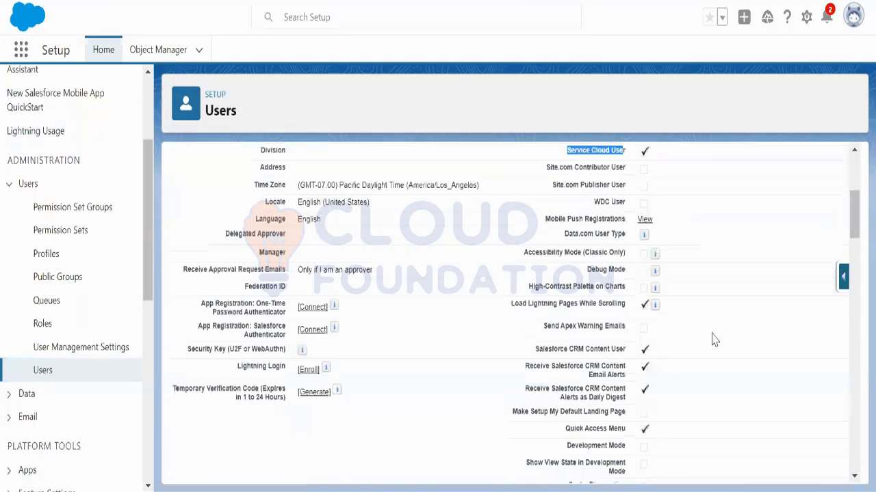
scroll(711, 340, "up", 1)
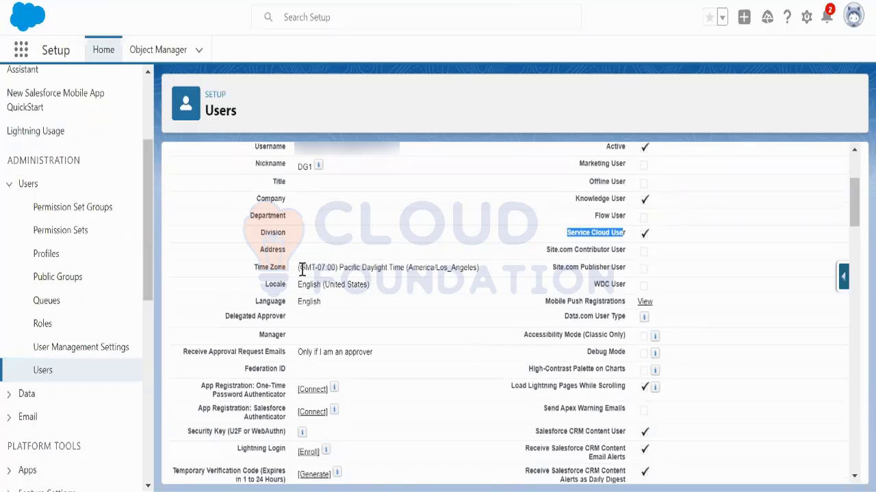
left_click_drag(298, 268, 483, 280)
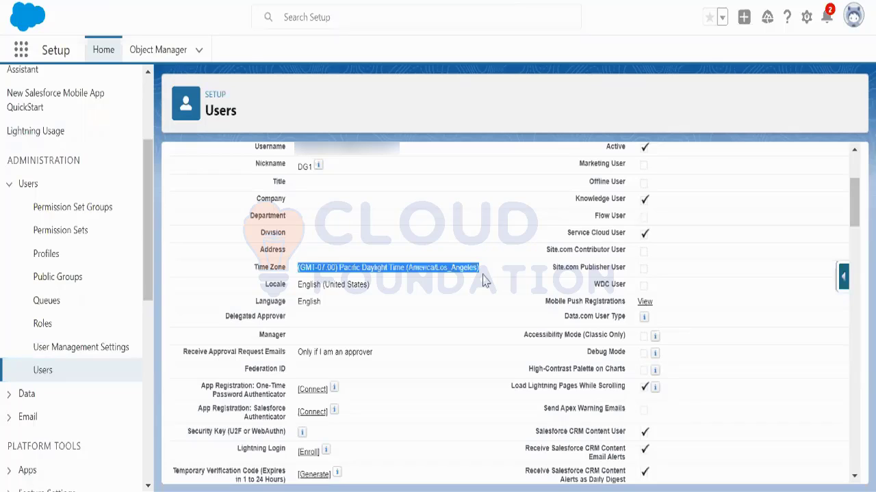
scroll(498, 280, "up", 3)
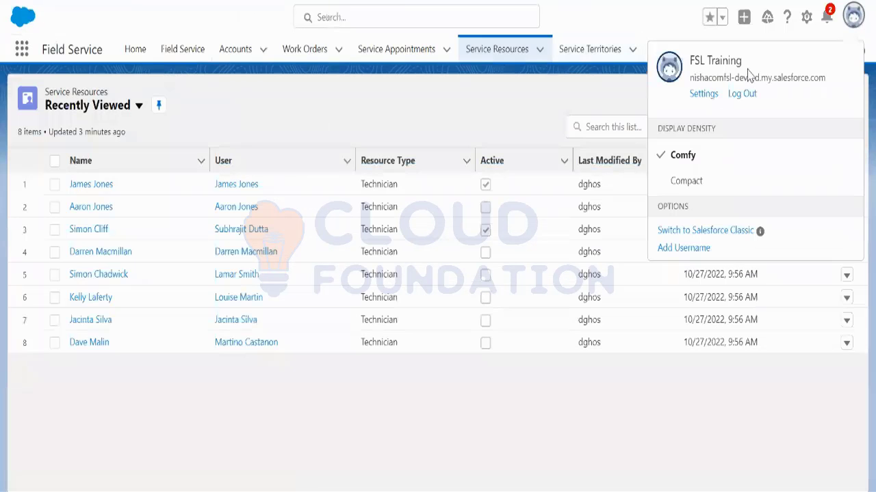
Step: Open the Mon-Fri 8AM - 4PM record from Operating Hours and check its time zone
left_click(21, 50)
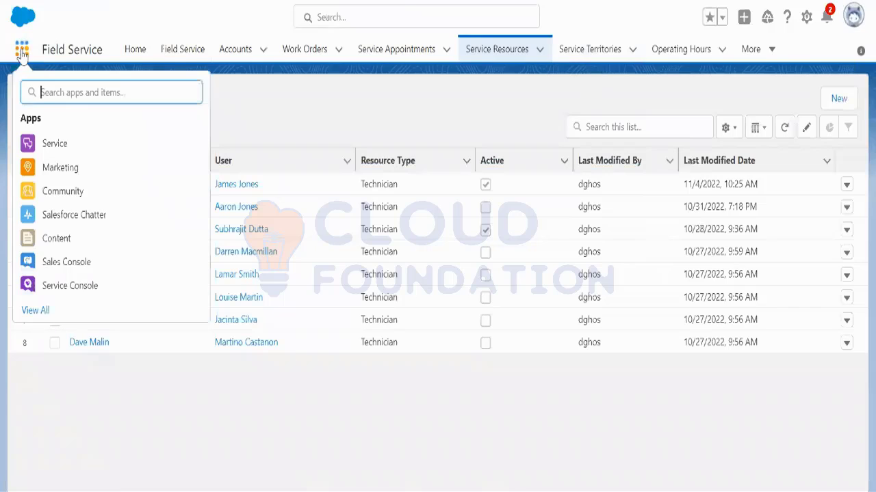
type("oper")
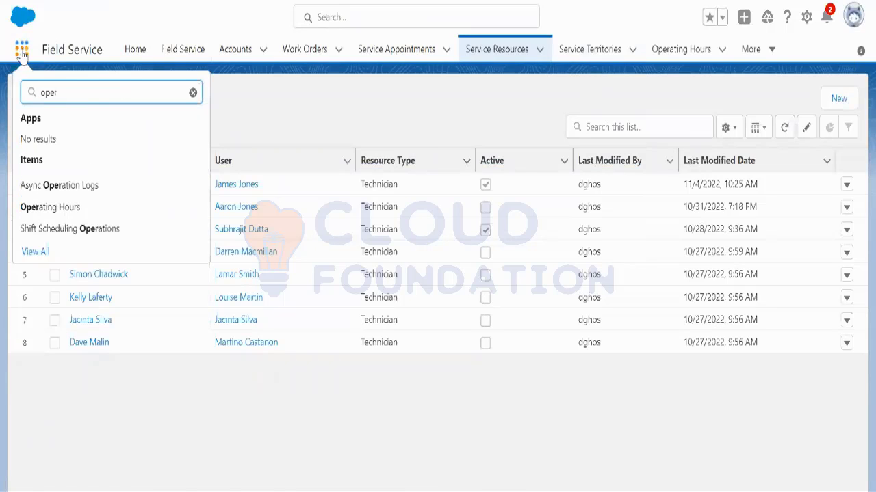
left_click(87, 206)
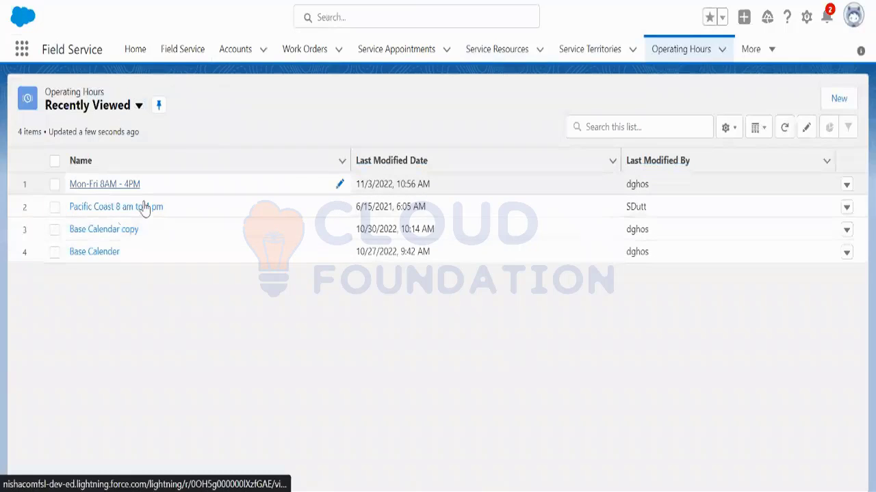
left_click(126, 184)
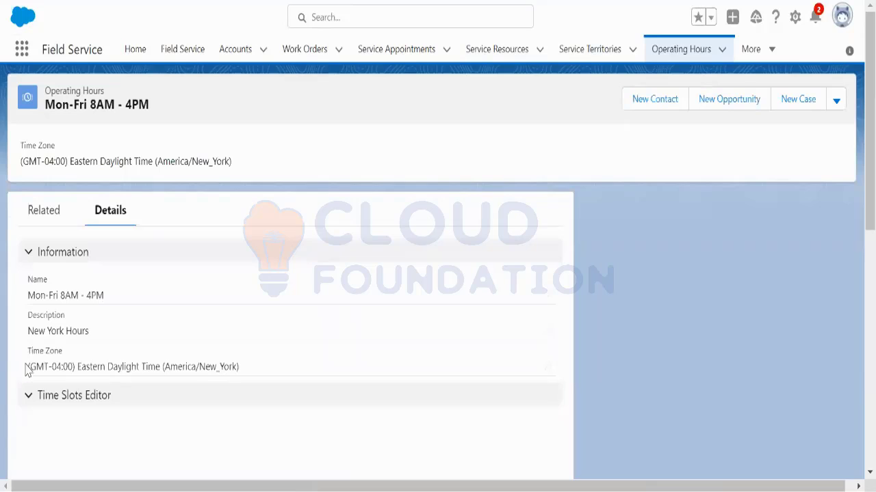
left_click_drag(26, 370, 240, 378)
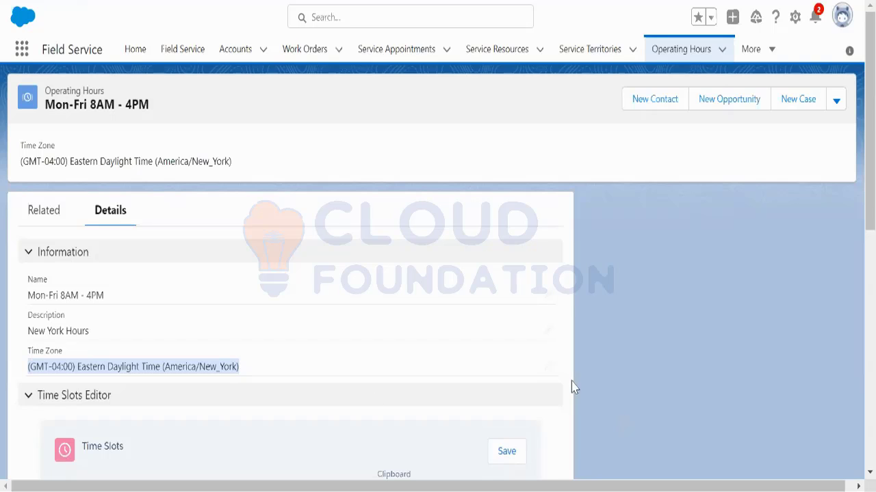
Step: Edit the Time Zone field and scroll the picklist down toward the Pacific time zones
left_click(548, 367)
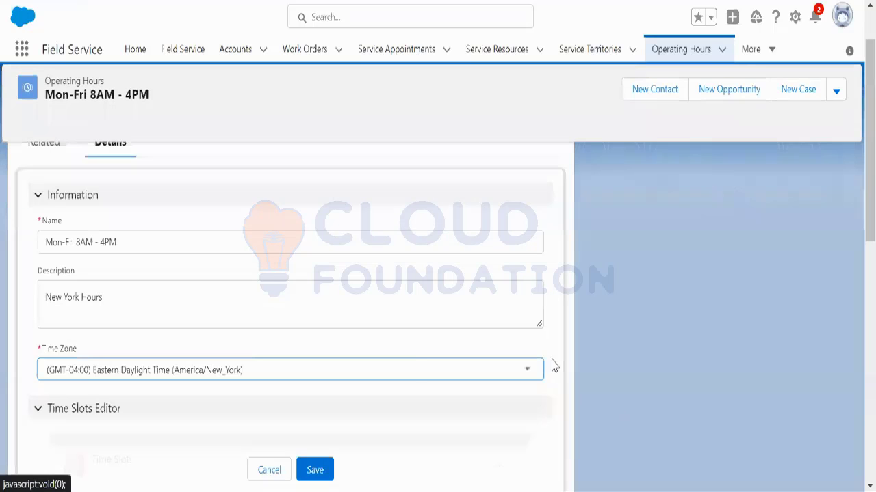
left_click(395, 369)
scroll(388, 294, "down", 8)
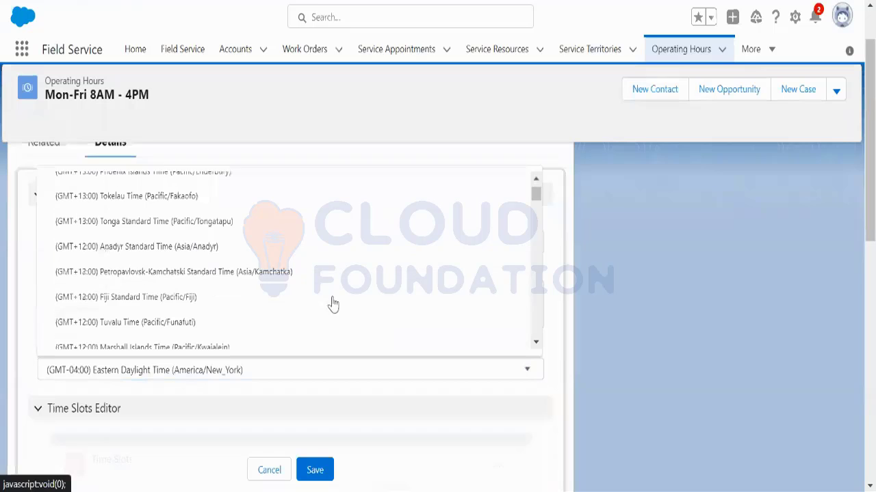
scroll(337, 311, "down", 10)
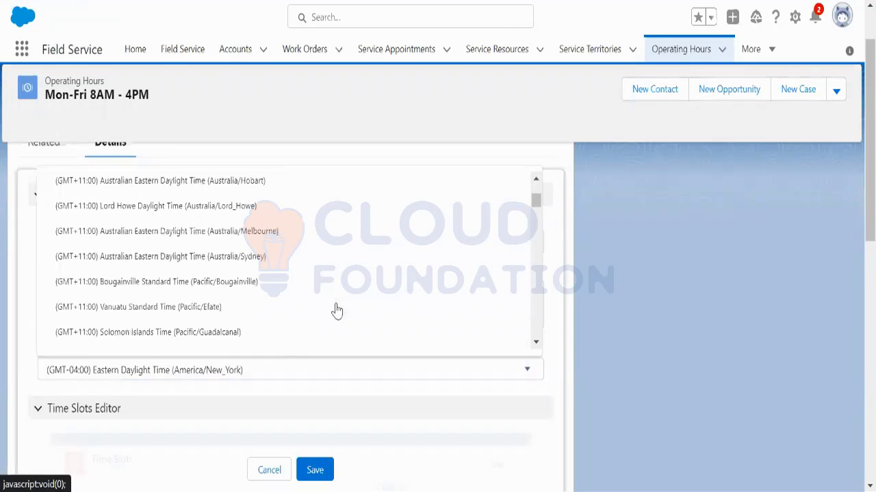
scroll(336, 310, "down", 8)
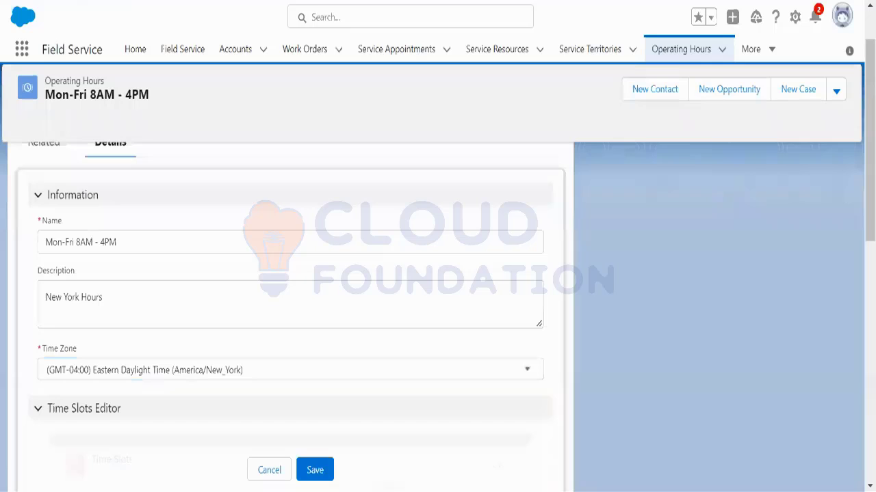
left_click(266, 368)
scroll(268, 315, "down", 3)
scroll(269, 319, "down", 5)
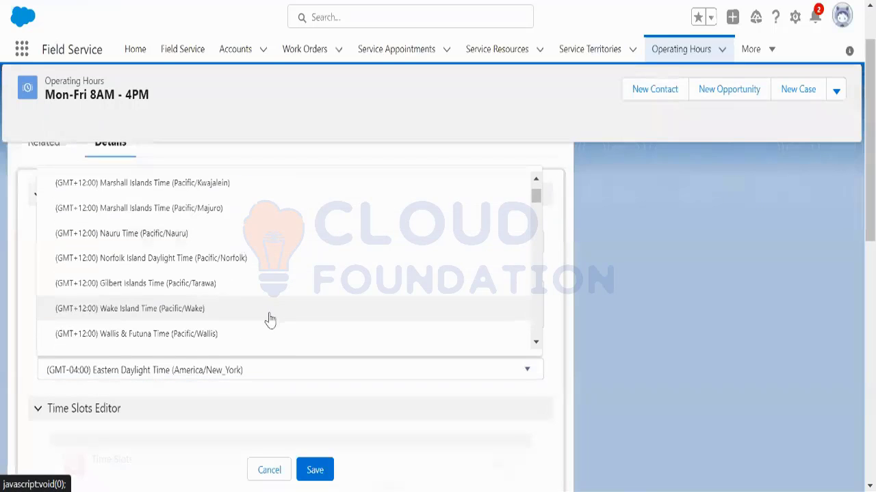
scroll(269, 319, "down", 10)
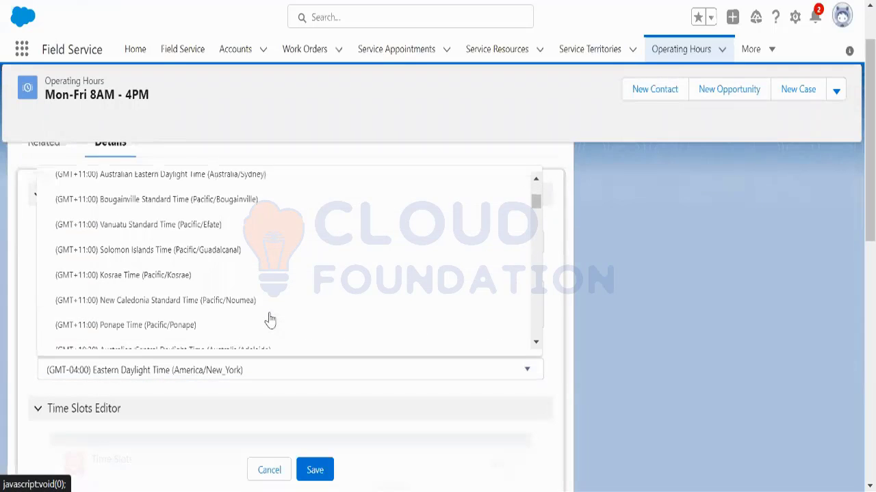
scroll(269, 318, "down", 10)
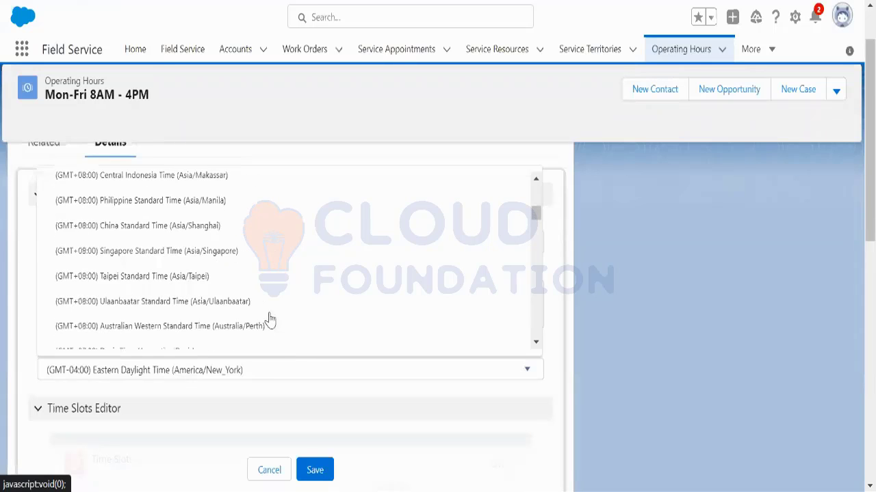
scroll(270, 319, "down", 10)
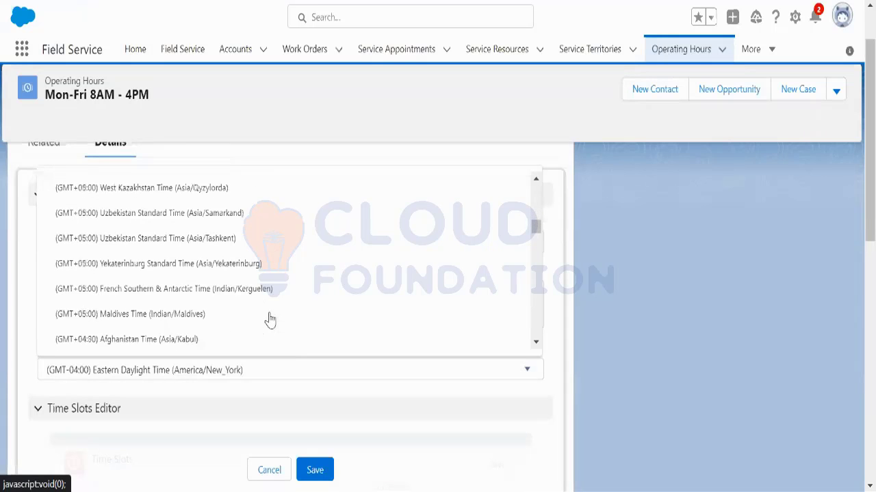
scroll(269, 319, "down", 10)
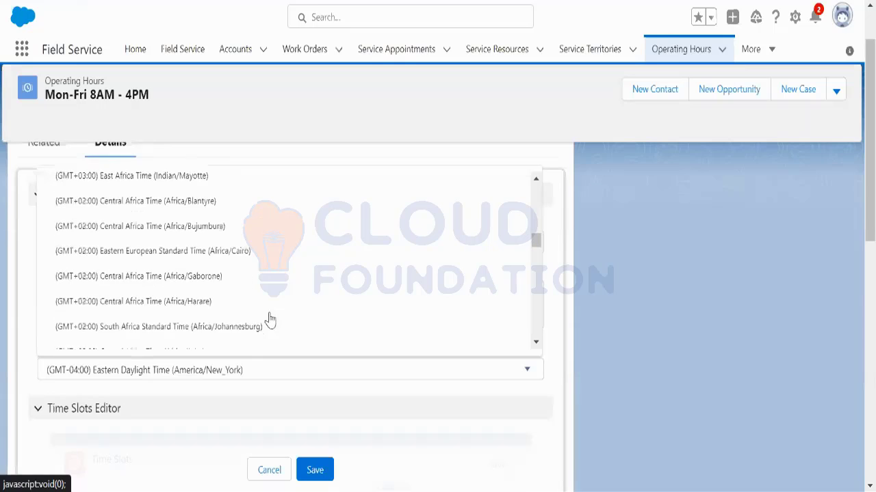
scroll(269, 319, "down", 10)
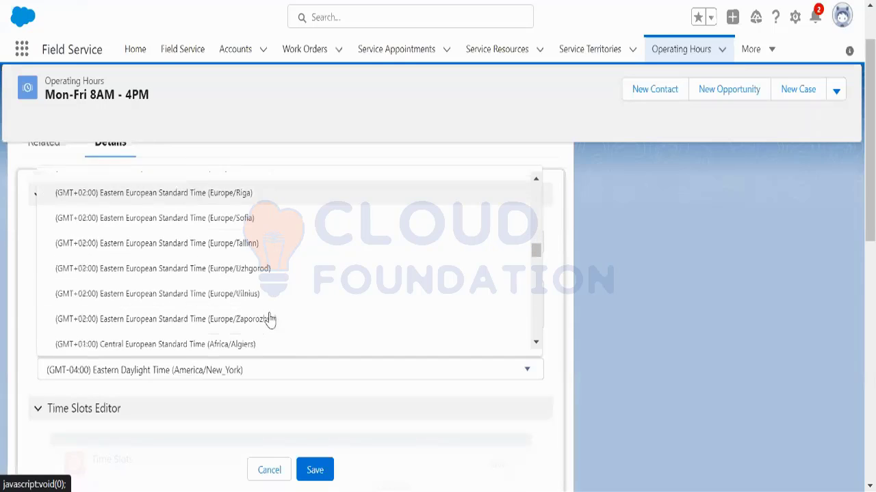
scroll(269, 319, "down", 10)
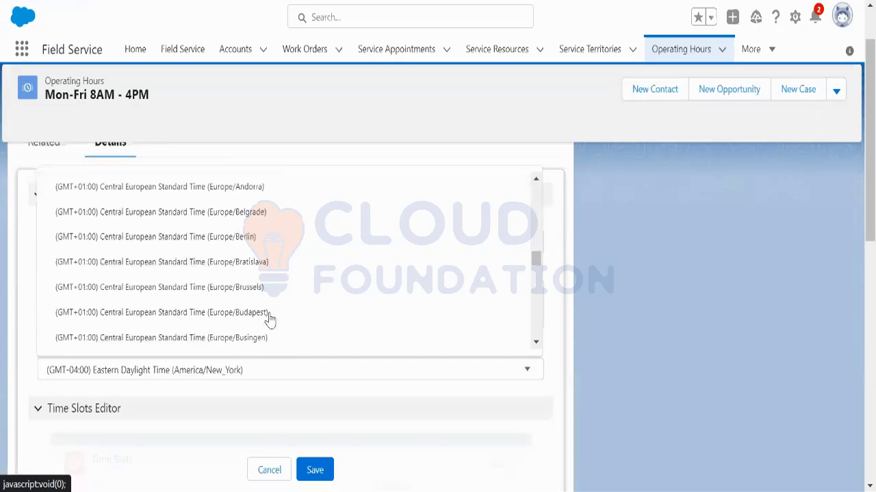
scroll(269, 319, "down", 5)
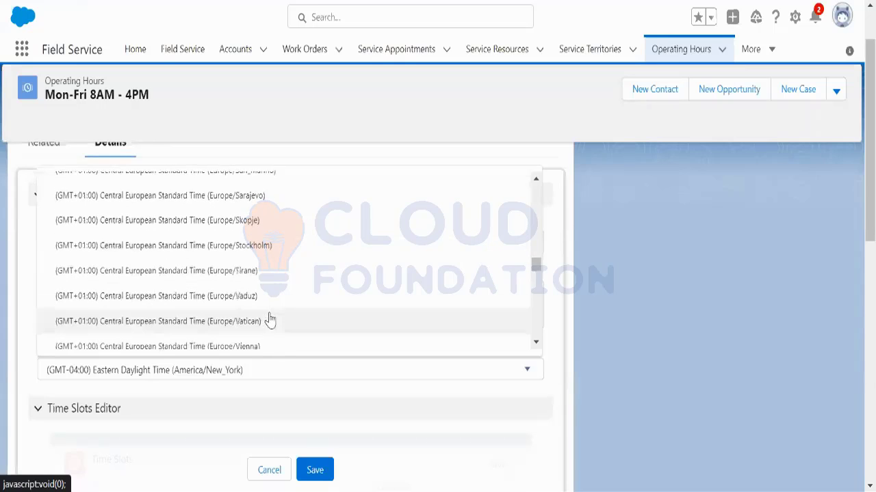
scroll(270, 319, "down", 10)
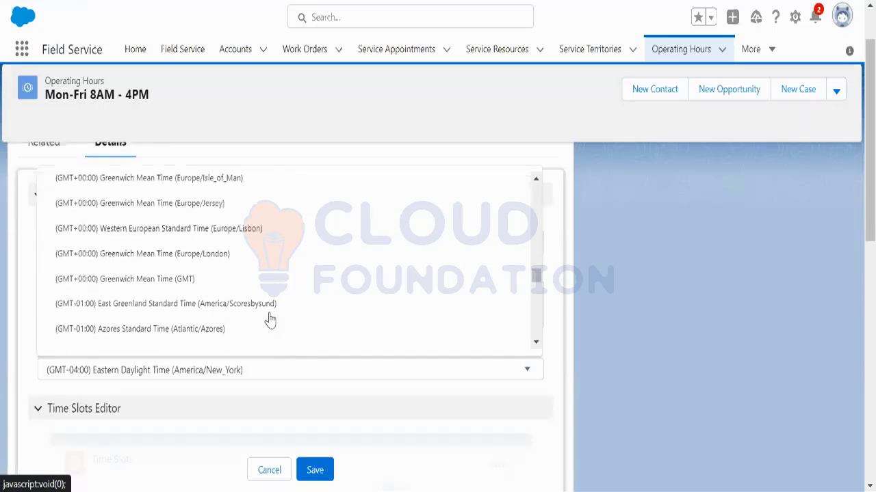
scroll(270, 318, "down", 10)
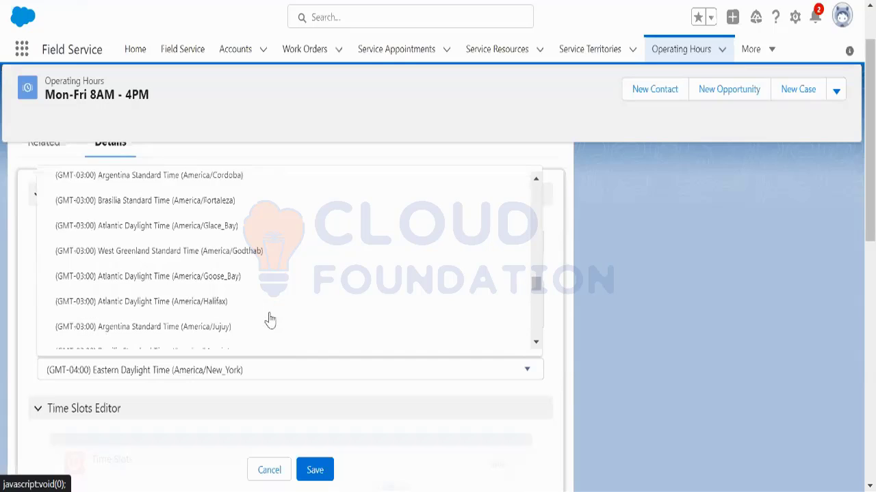
scroll(269, 319, "down", 5)
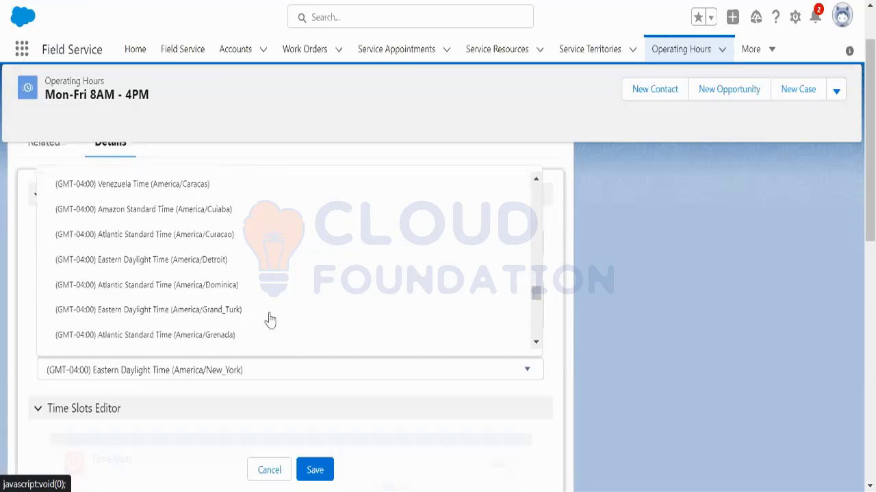
scroll(269, 319, "down", 10)
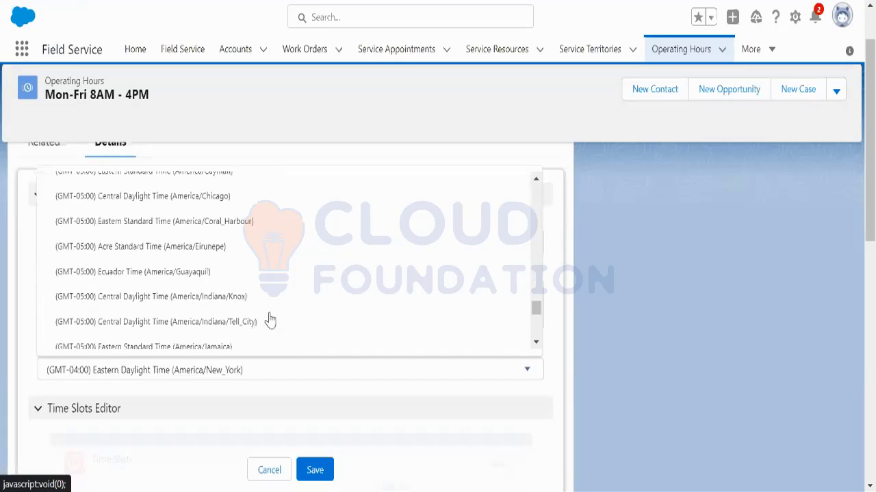
scroll(269, 319, "down", 10)
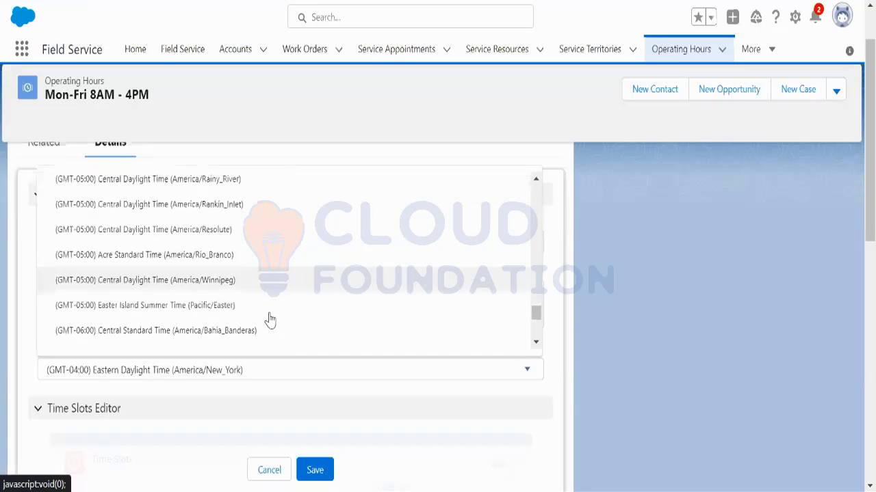
scroll(269, 319, "down", 10)
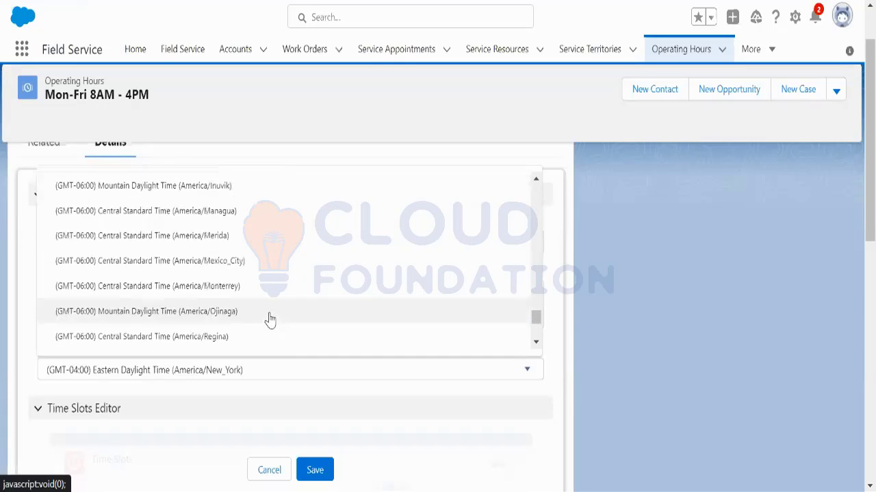
scroll(270, 318, "down", 3)
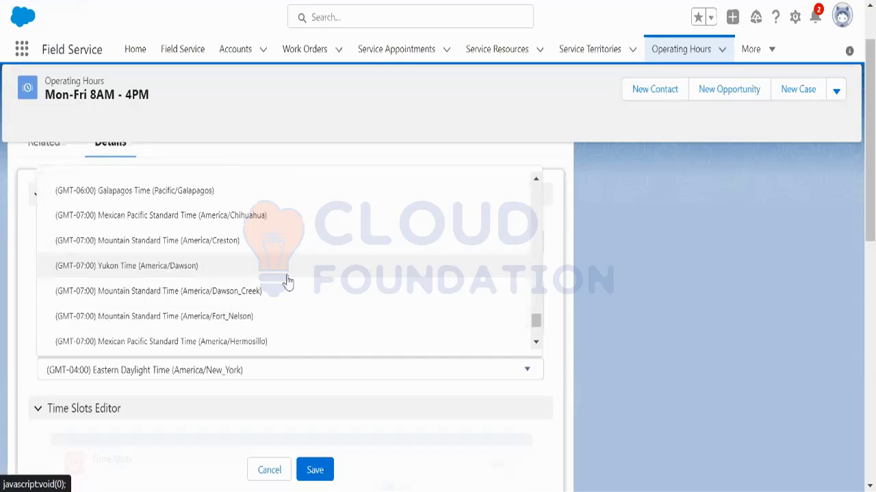
scroll(291, 312, "down", 3)
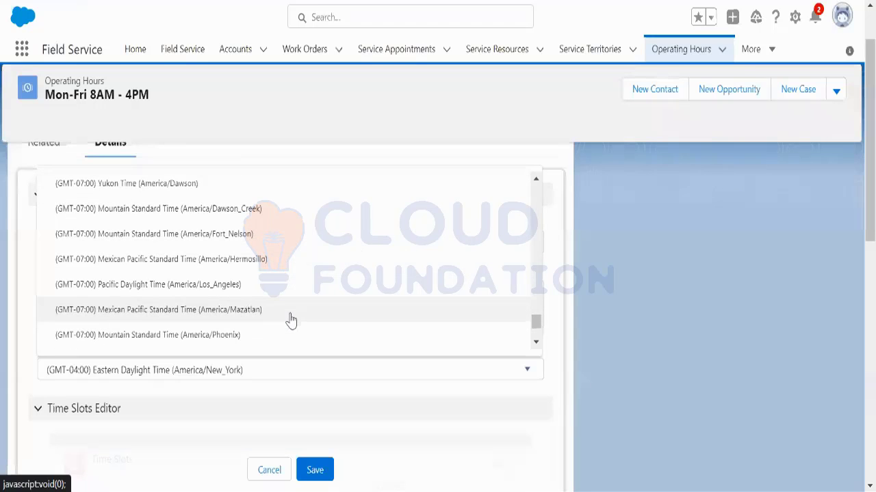
scroll(291, 318, "down", 3)
scroll(292, 320, "down", 3)
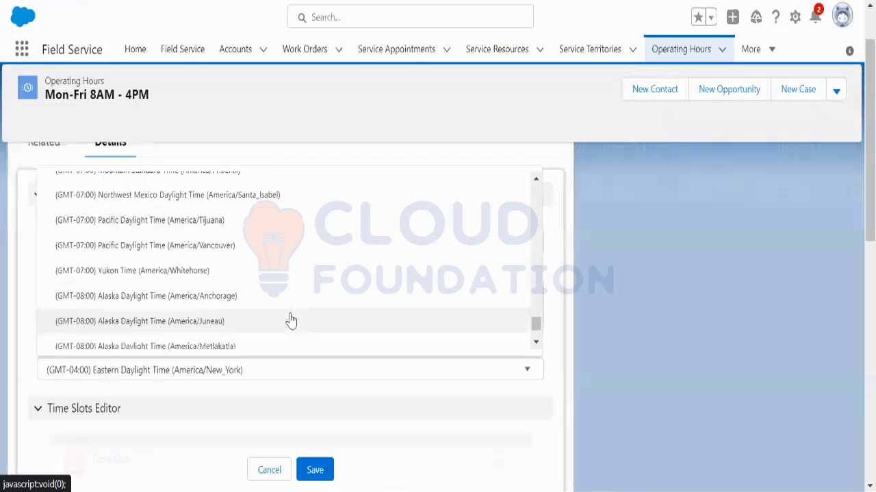
Step: Choose (GMT-07:00) Pacific Daylight Time (America/Los_Angeles), save, and view the time slots
left_click(535, 180)
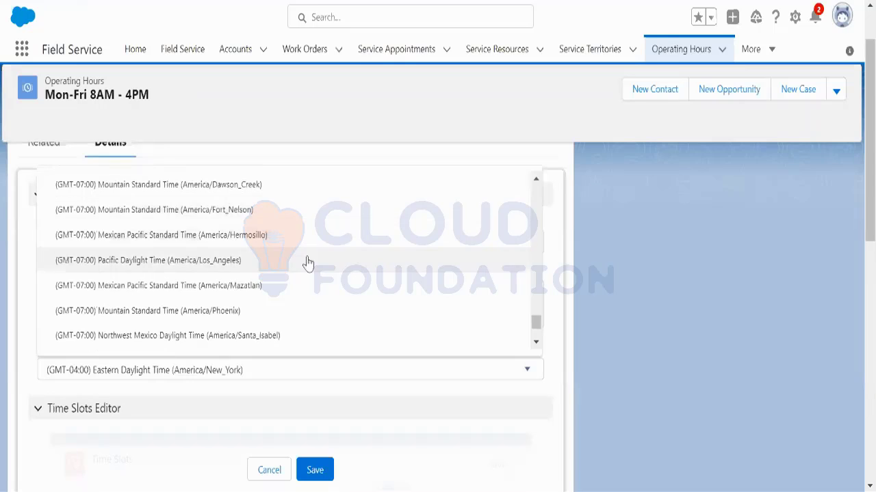
left_click(305, 259)
left_click(314, 470)
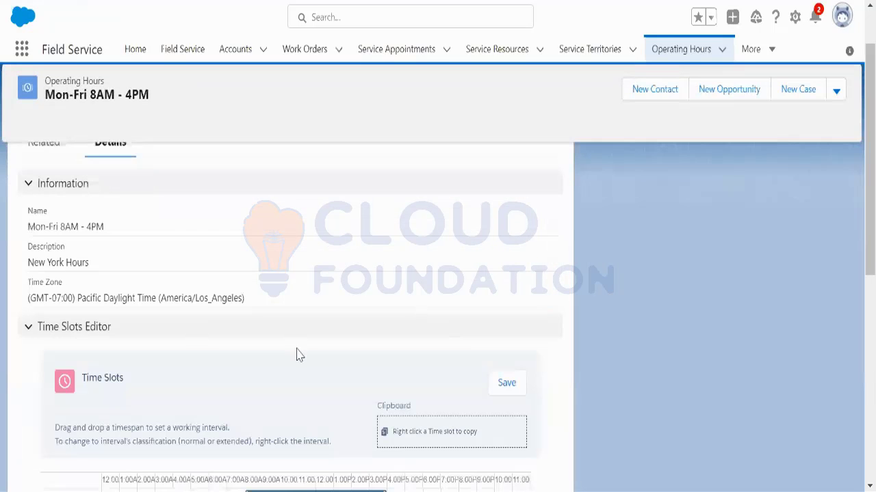
left_click(43, 212)
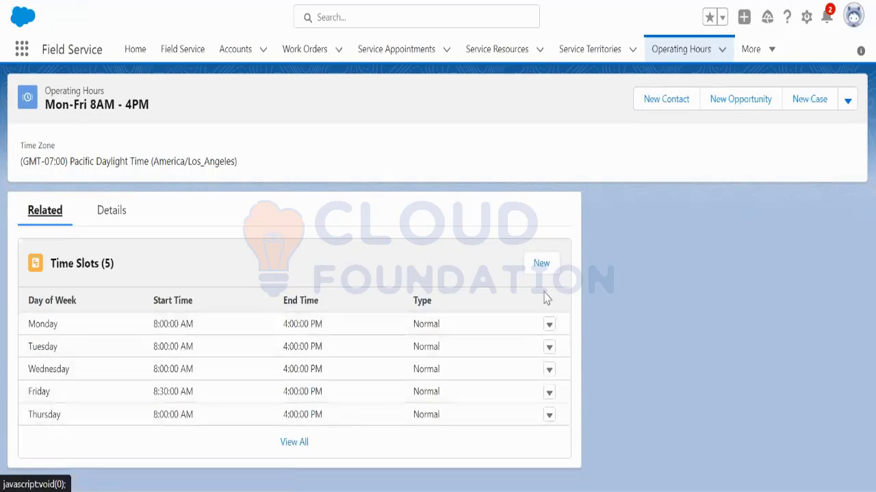
Step: Start a new time slot with Day of Week Saturday and Start Time 8:00 AM
left_click(542, 266)
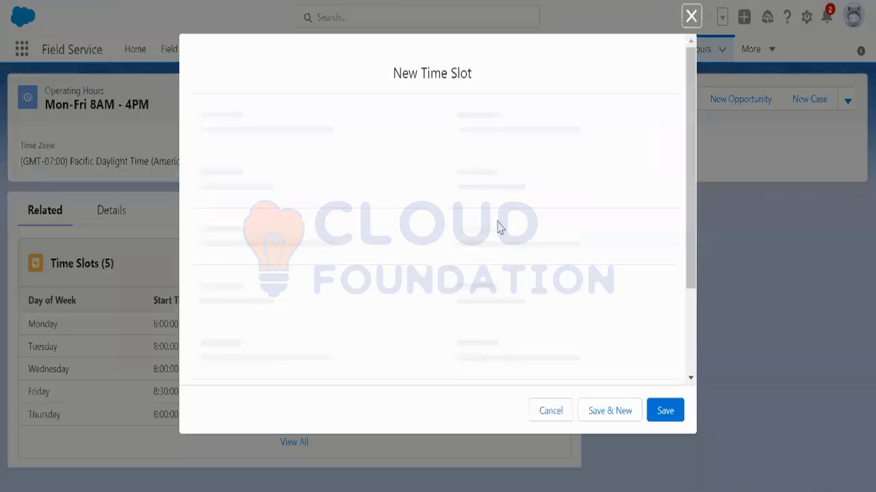
left_click(348, 192)
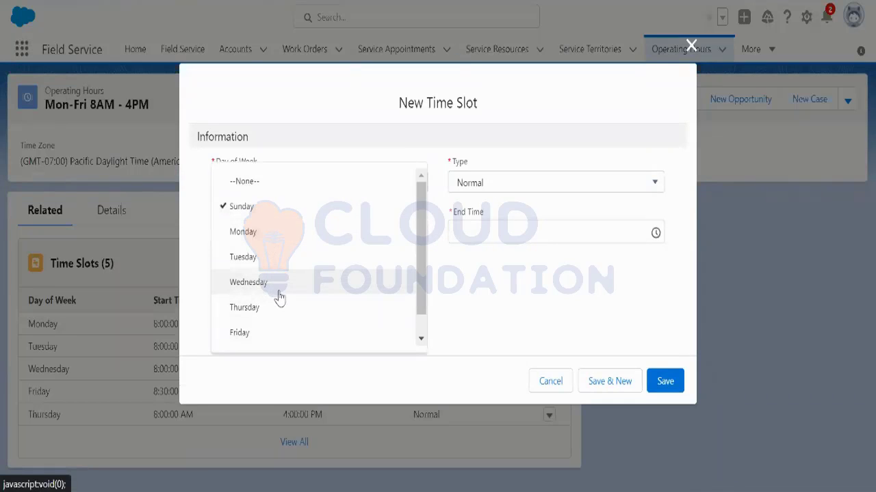
scroll(280, 299, "down", 1)
left_click(262, 337)
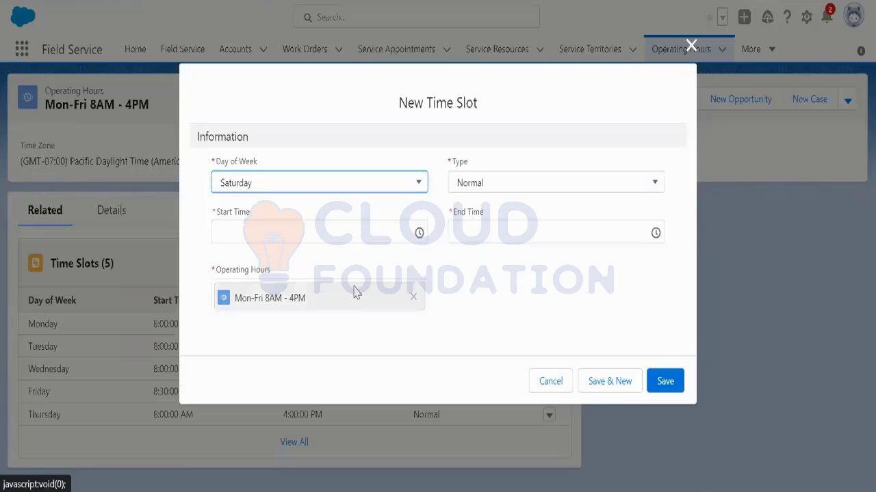
left_click(418, 233)
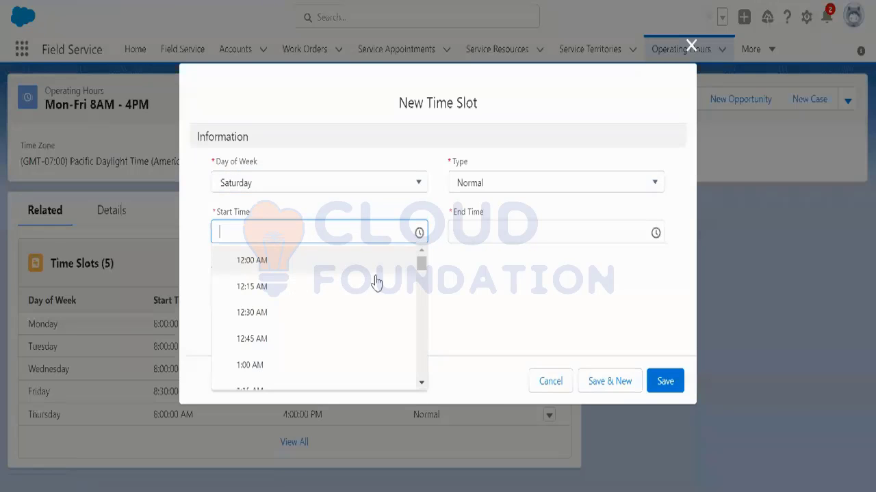
scroll(375, 283, "down", 5)
scroll(337, 348, "down", 4)
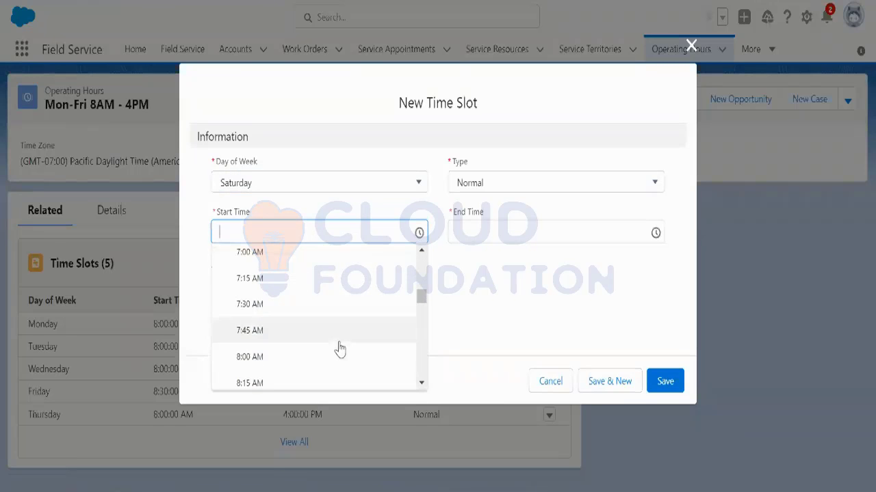
left_click(316, 355)
Step: Set End Time to 4:00 PM, save the Saturday slot, and discard the extra blank form
left_click(656, 231)
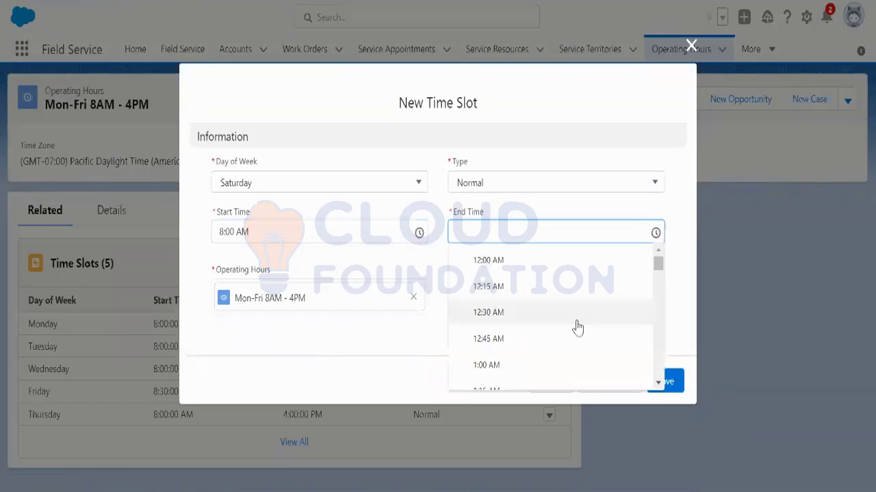
scroll(576, 327, "down", 3)
scroll(577, 329, "down", 5)
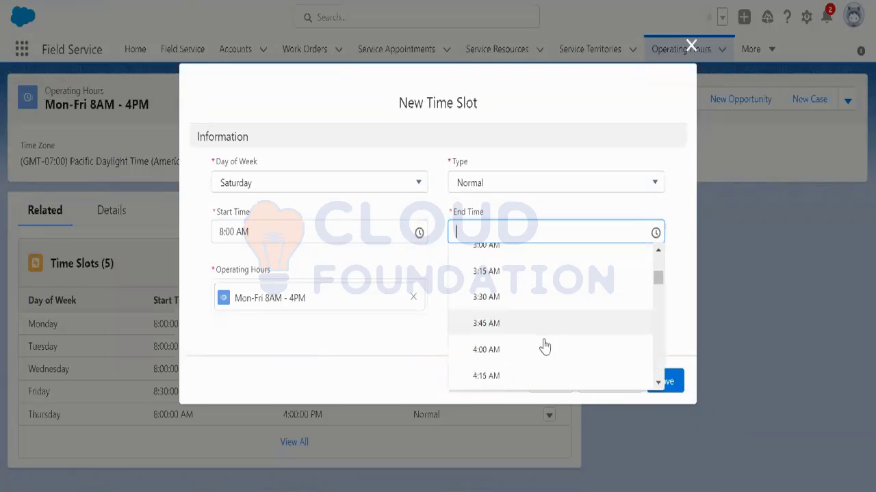
scroll(530, 354, "down", 5)
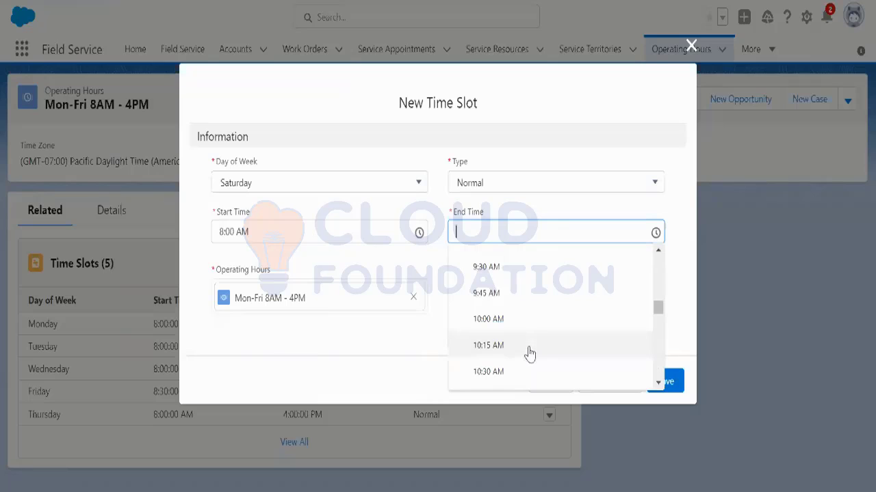
scroll(529, 354, "down", 5)
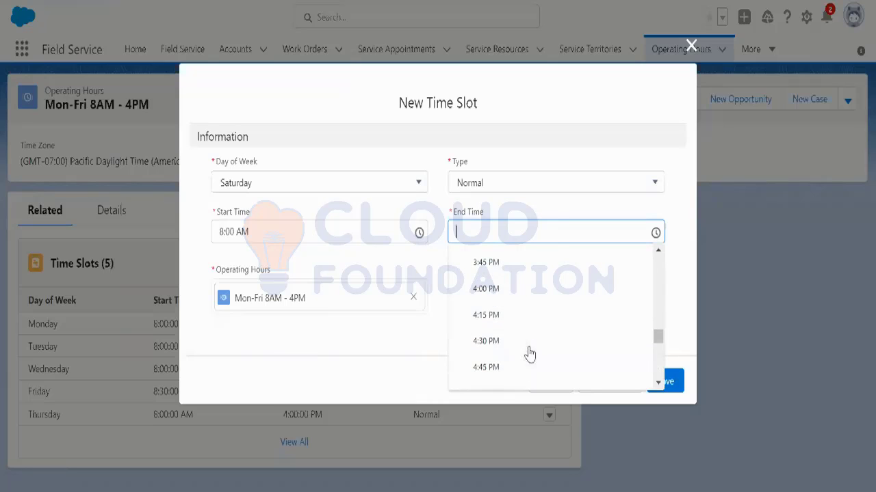
left_click(505, 294)
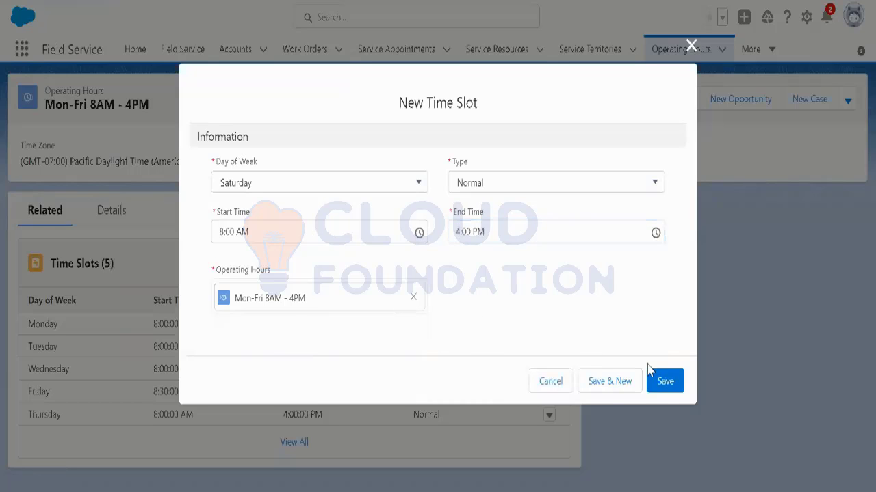
left_click(610, 384)
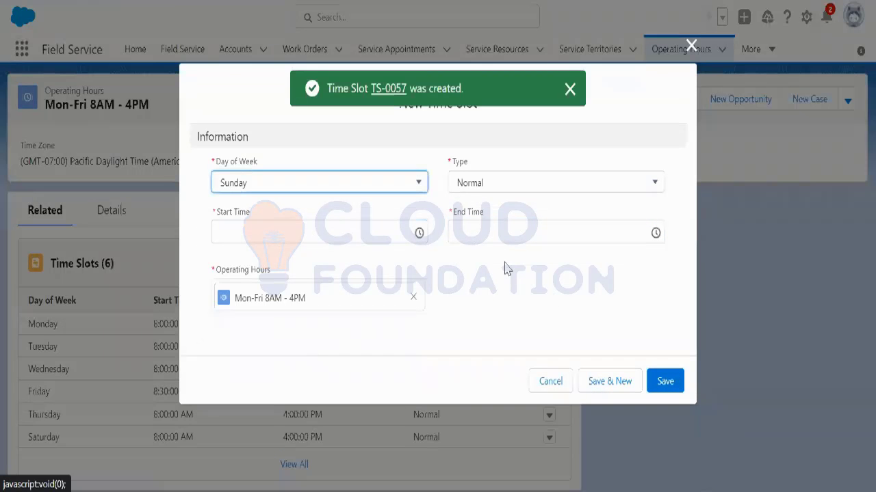
left_click(383, 233)
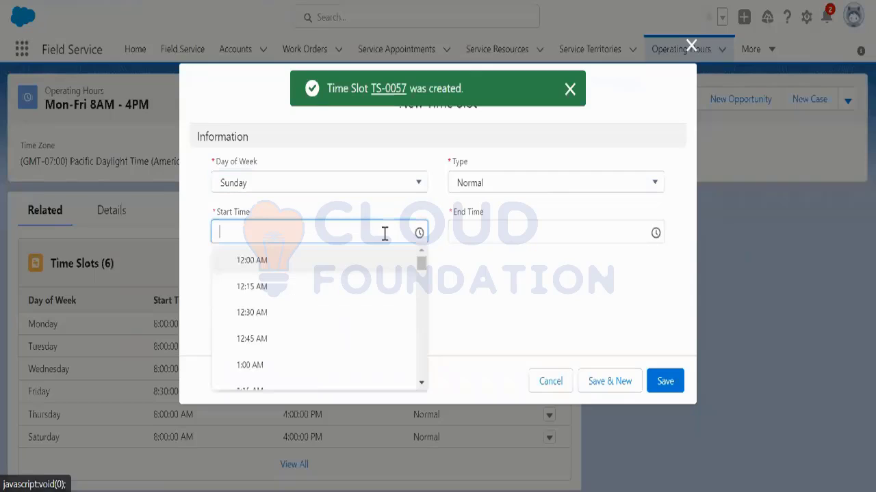
left_click(575, 298)
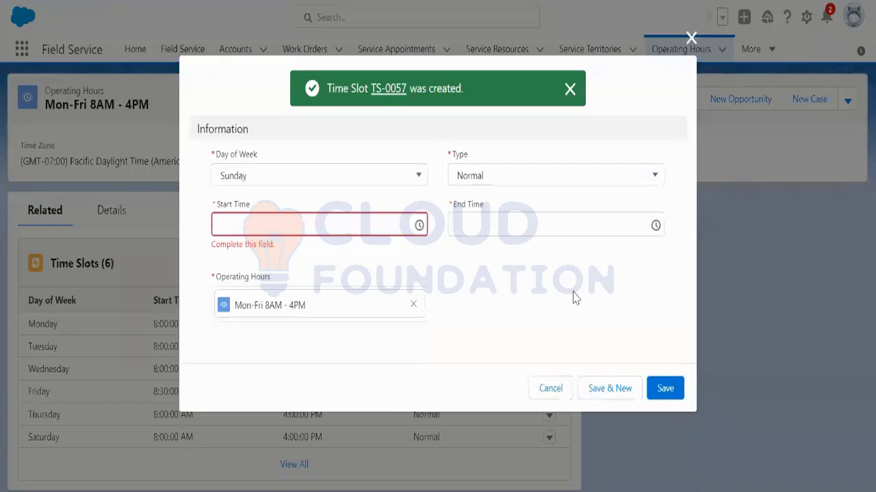
left_click(566, 390)
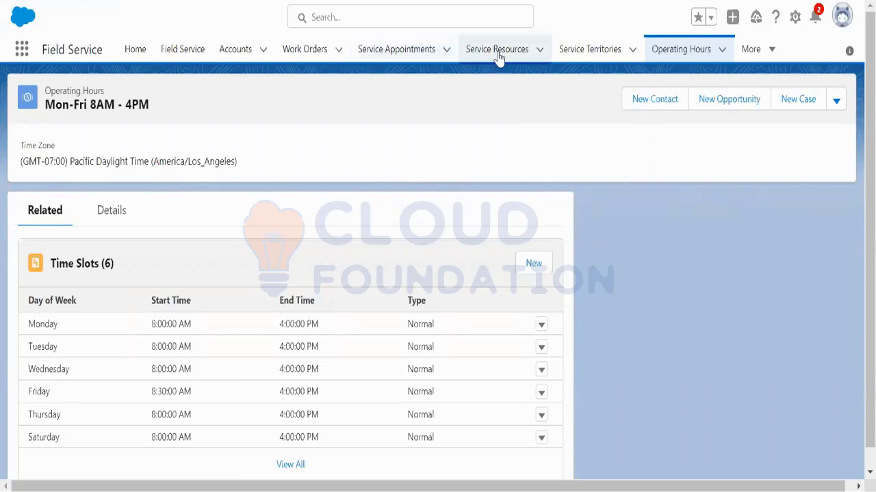
Step: Open Los Angeles _ Demo from Service Territories and view its related territory members
left_click(587, 51)
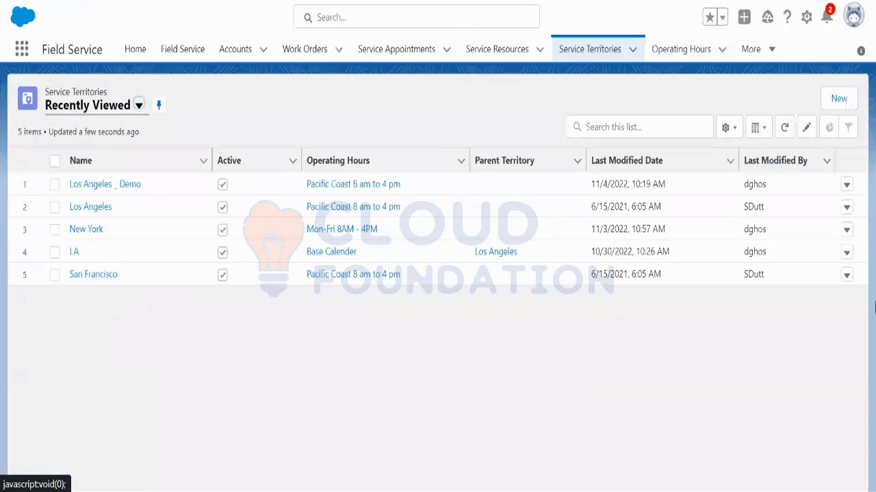
left_click(130, 187)
scroll(192, 342, "down", 3)
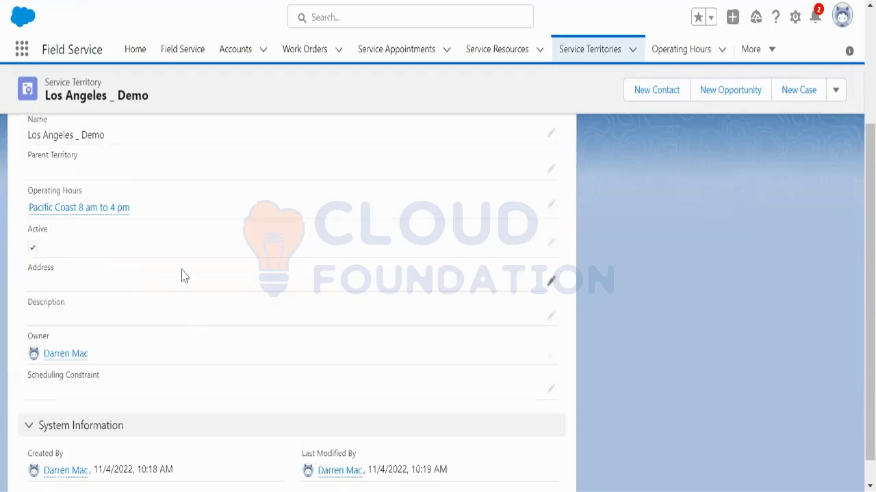
scroll(240, 301, "up", 3)
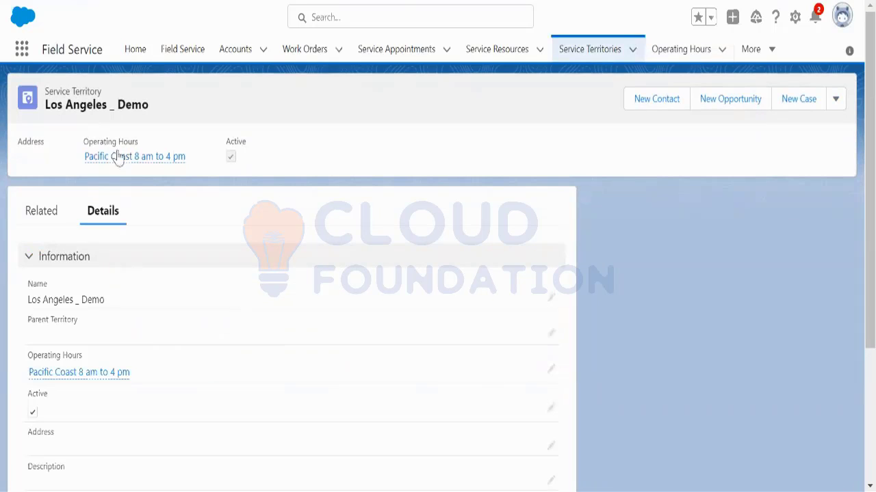
left_click_drag(44, 102, 149, 103)
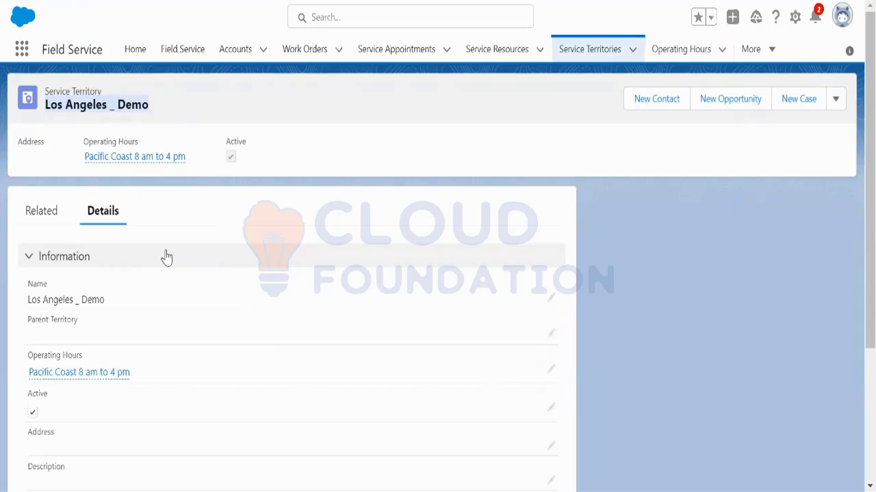
left_click(42, 218)
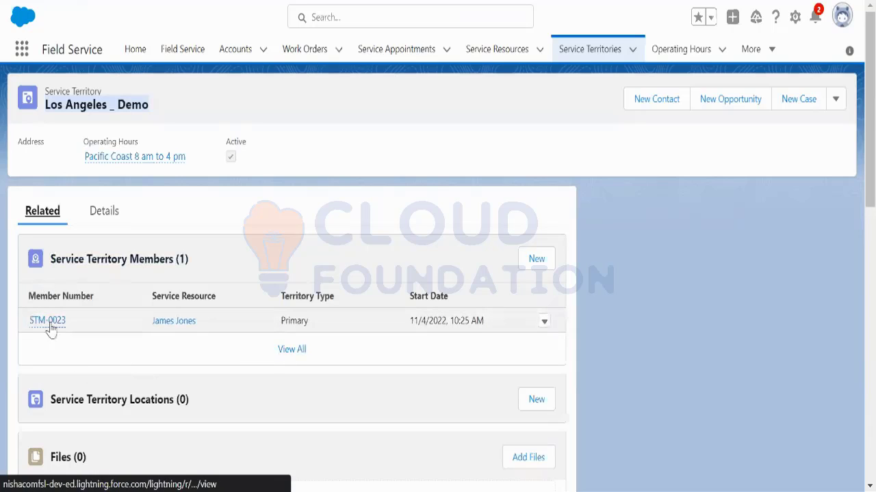
mouse_move(46, 327)
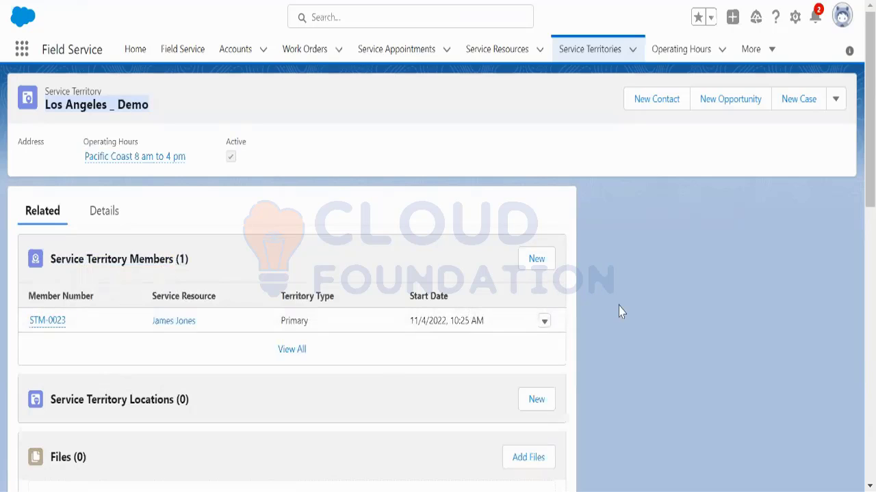
scroll(621, 312, "down", 3)
scroll(621, 312, "up", 3)
Step: Open member STM-0023 and set its Operating Hours to Pacific Coast 8 am to 4 pm
left_click(47, 321)
scroll(271, 337, "down", 1)
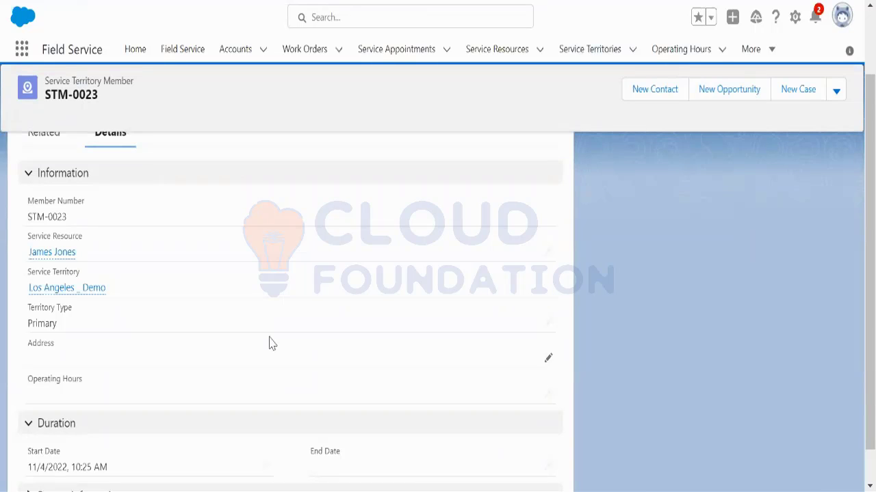
left_click(548, 395)
left_click(438, 399)
scroll(393, 403, "down", 2)
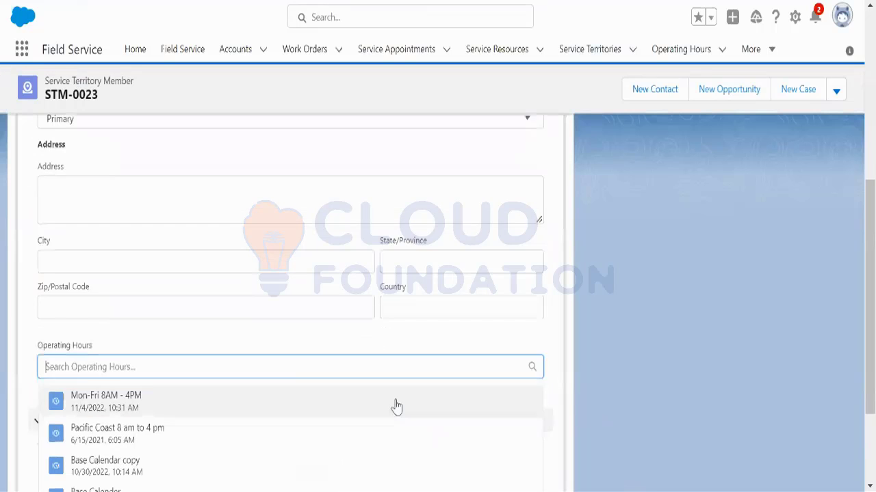
scroll(454, 408, "down", 2)
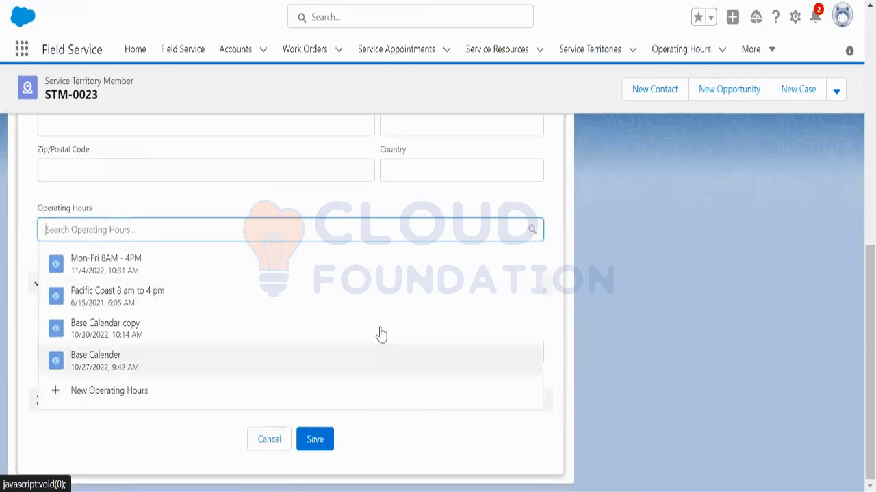
left_click(191, 311)
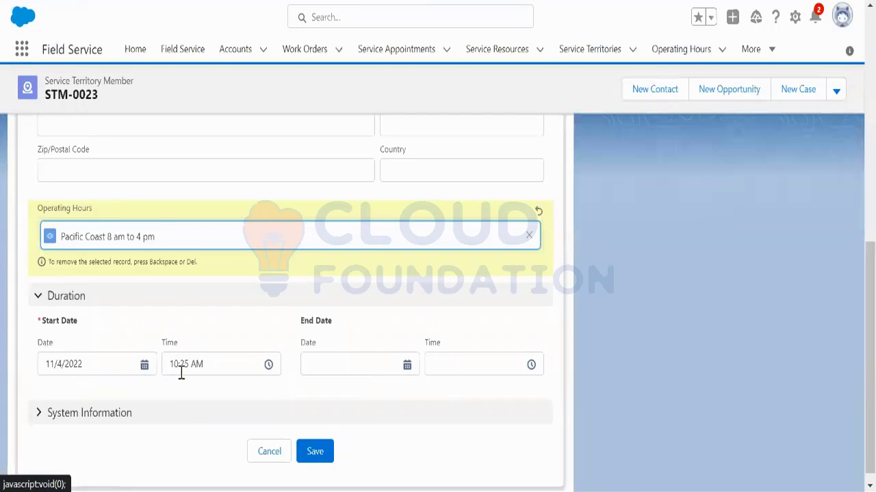
Step: Set the start time to 9:00 AM and end date 11/30/2023, then save the member
left_click(268, 367)
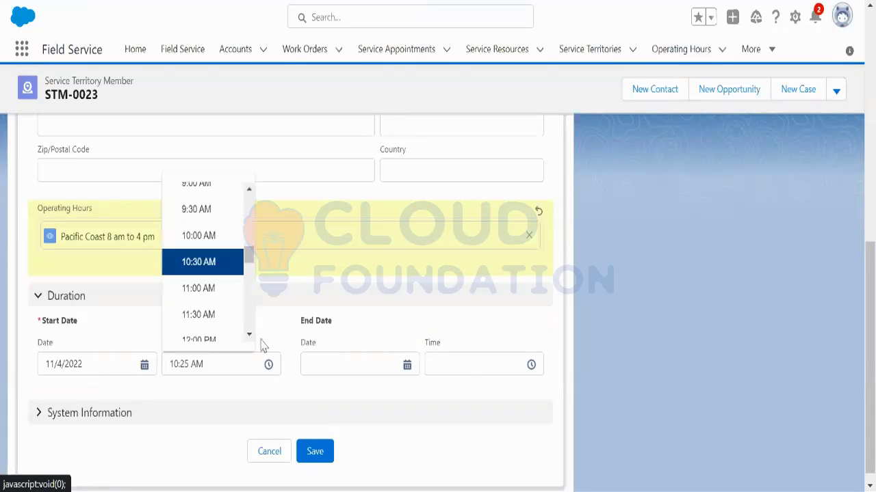
scroll(218, 194, "up", 1)
left_click(214, 197)
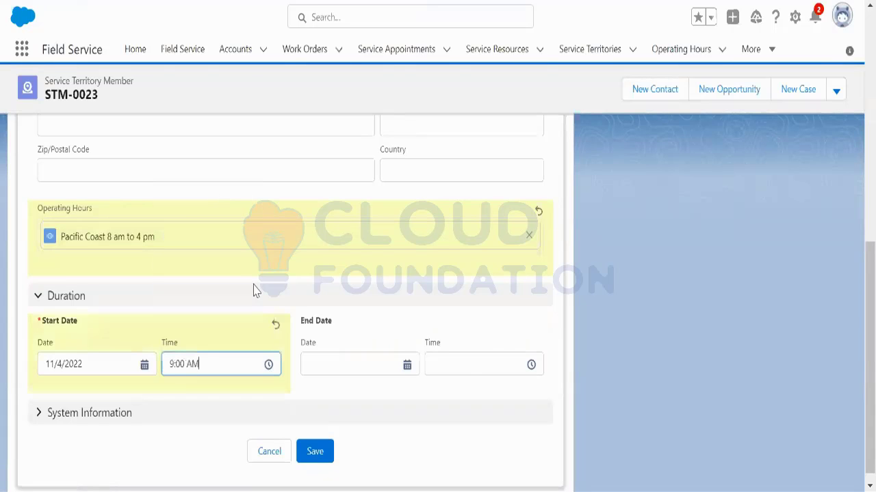
left_click(409, 369)
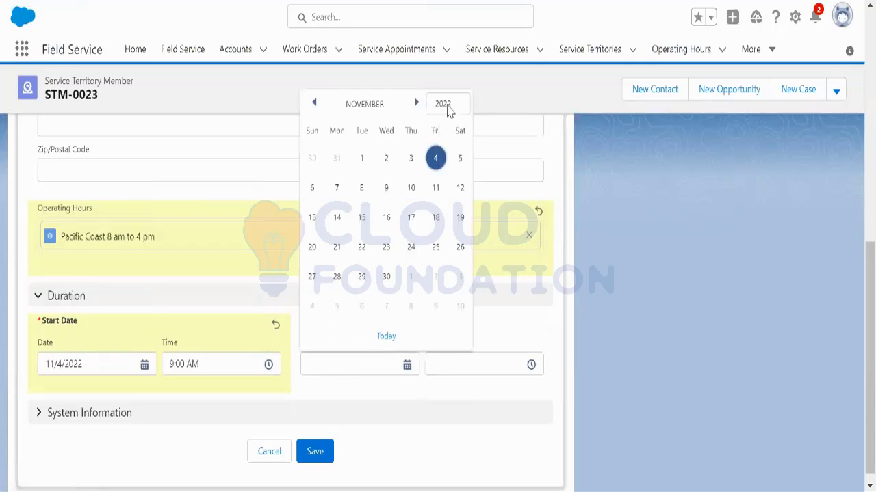
left_click(459, 104)
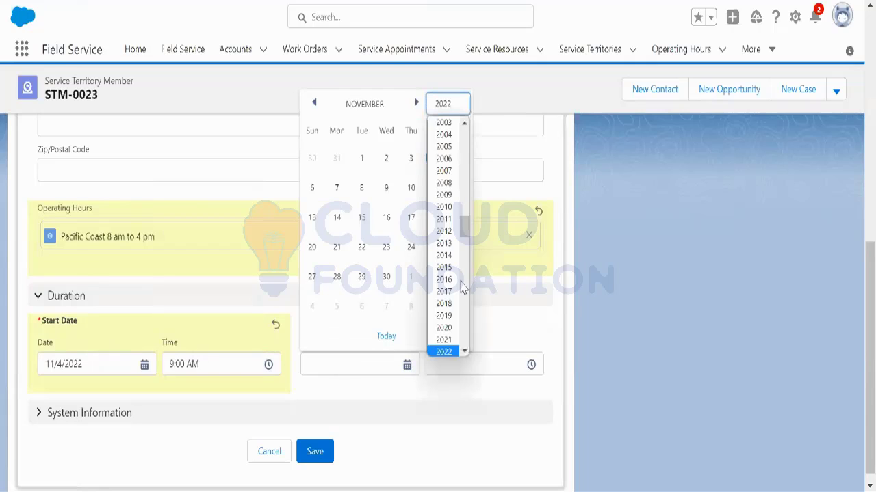
left_click(465, 353)
left_click(443, 331)
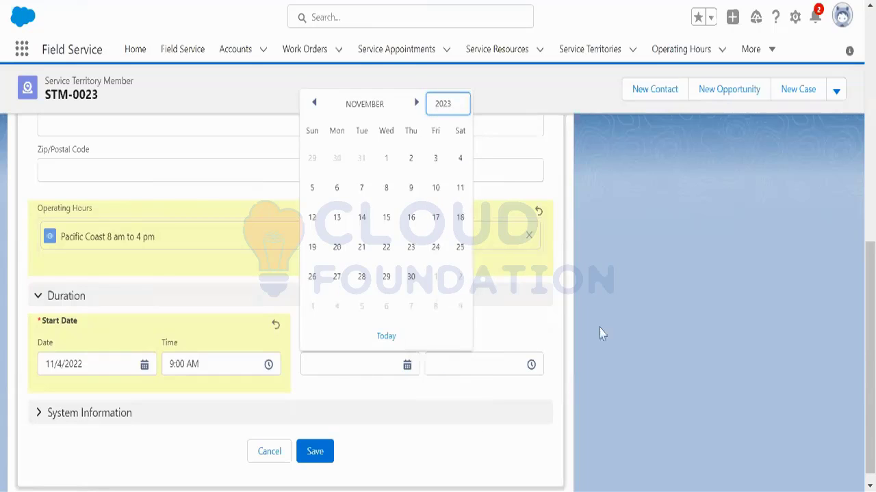
left_click(410, 277)
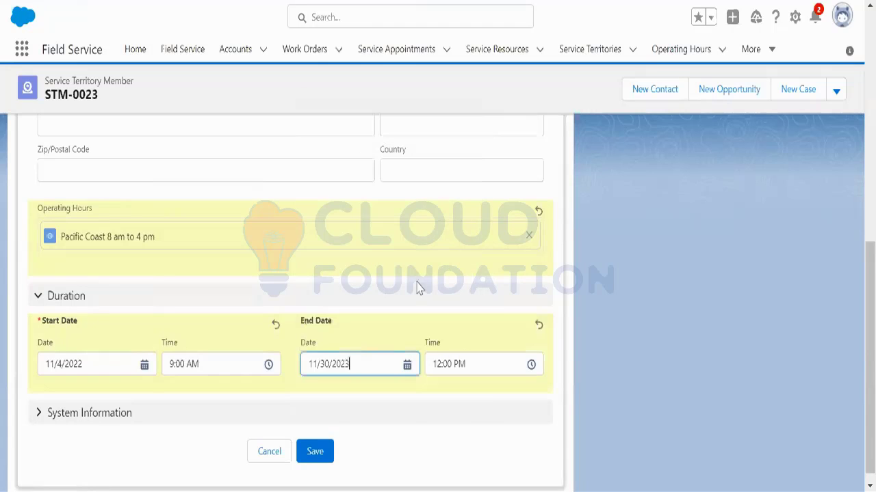
left_click(323, 458)
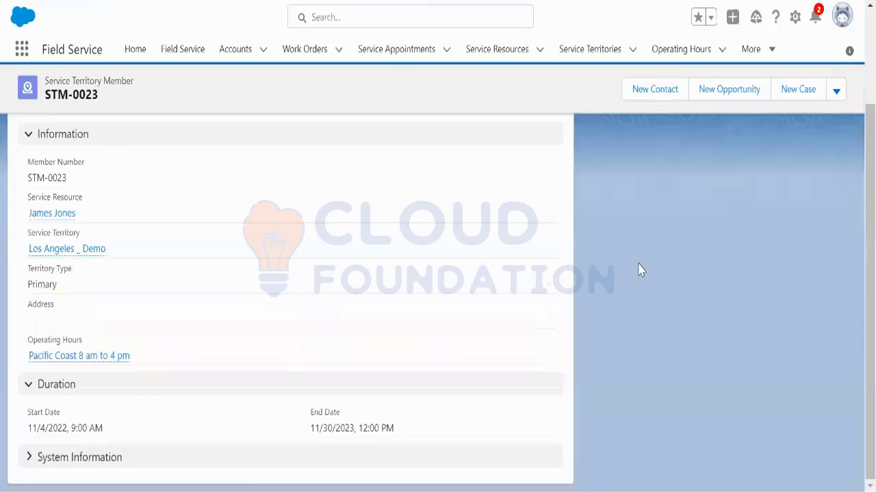
scroll(391, 280, "up", 2)
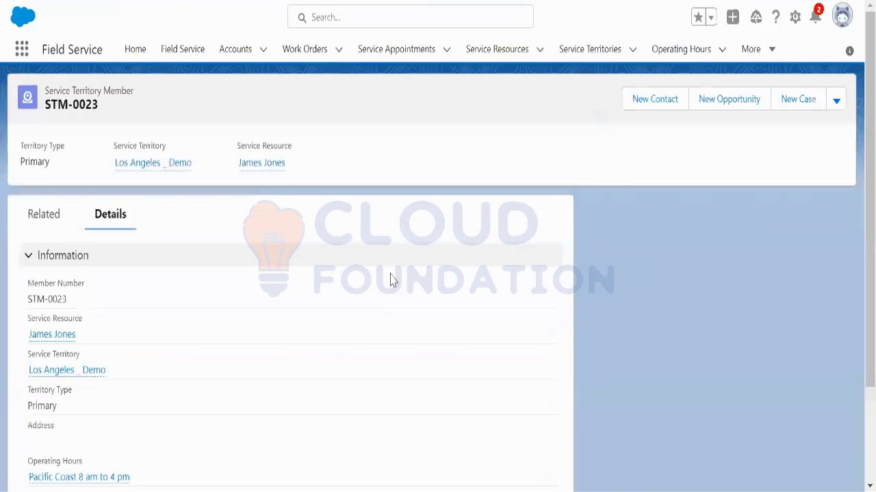
Step: Open the Field Service dispatcher console showing the Los Angeles Gantt for Friday, November 4, 2022
left_click(183, 52)
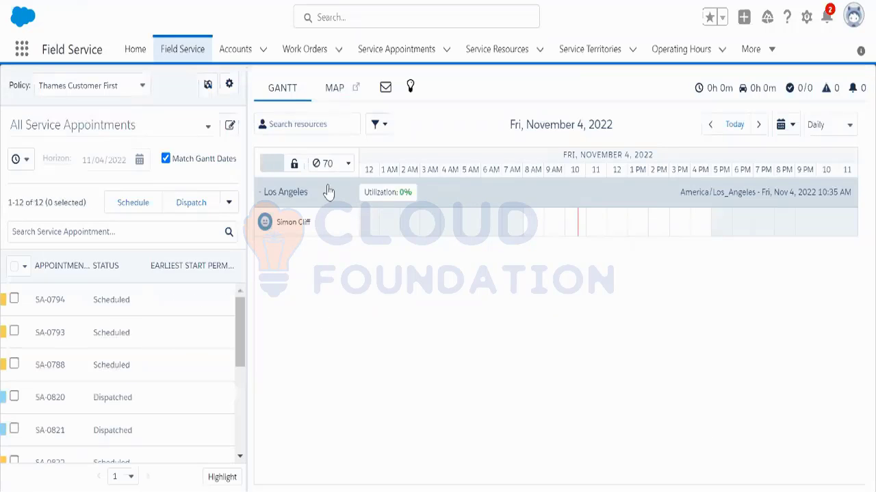
Step: Show Los Angeles _ Demo, Los Angeles and LA on the Gantt, hiding Quebec and San Francisco
left_click(207, 85)
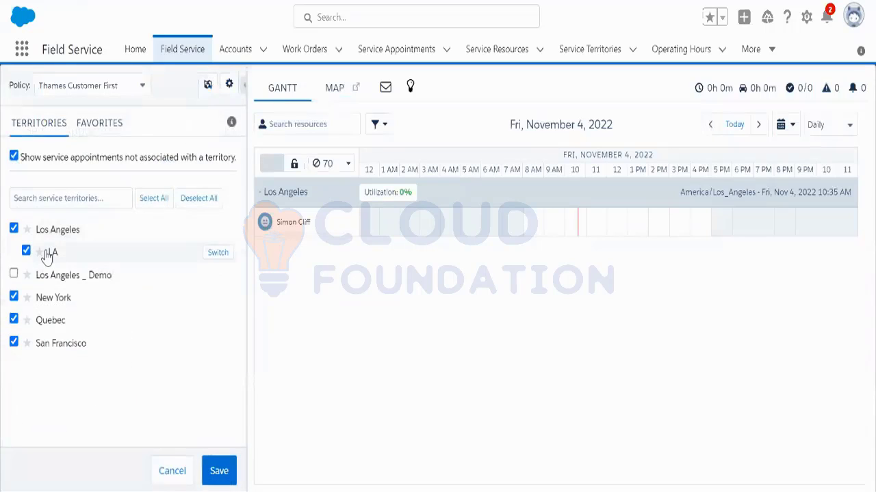
left_click(14, 230)
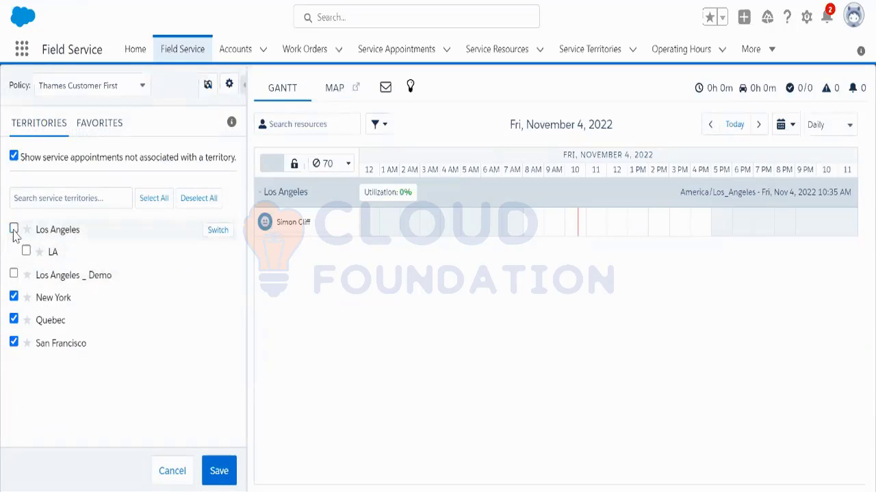
left_click(14, 319)
left_click(14, 342)
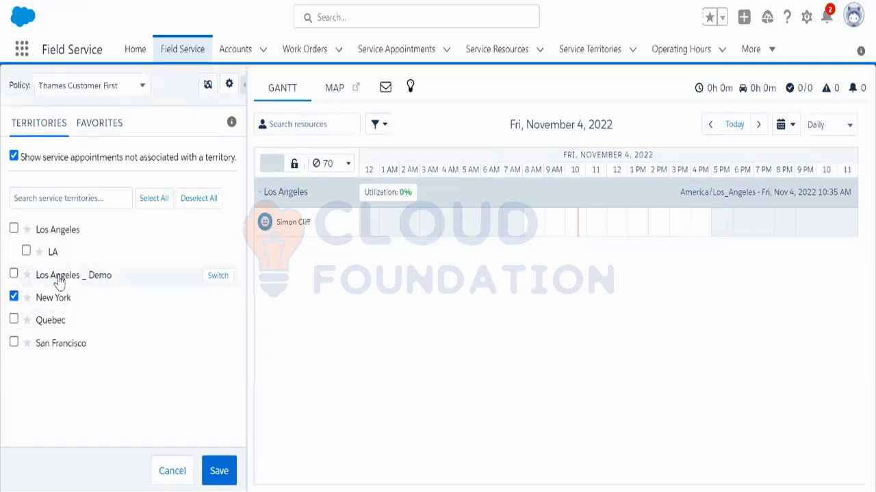
left_click(15, 273)
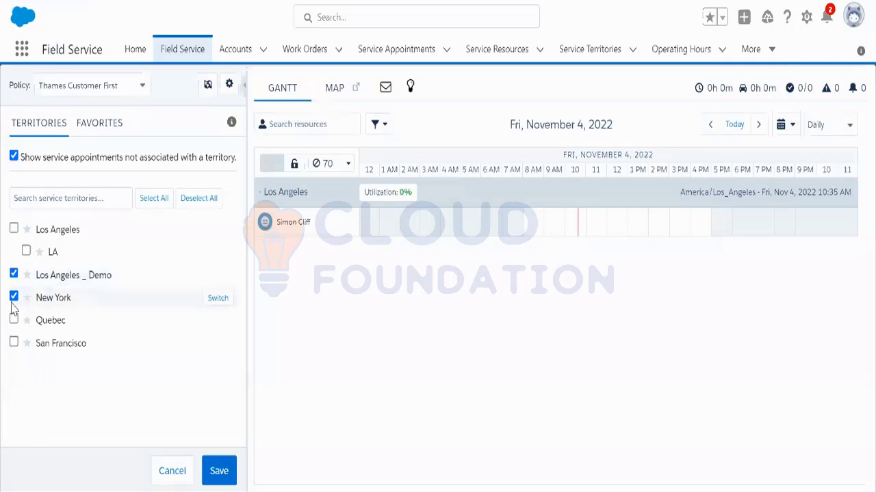
left_click(14, 228)
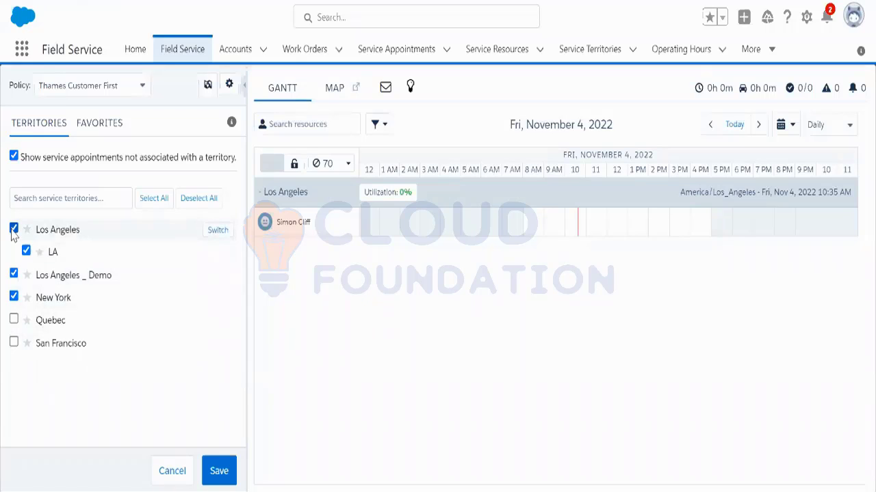
left_click(212, 476)
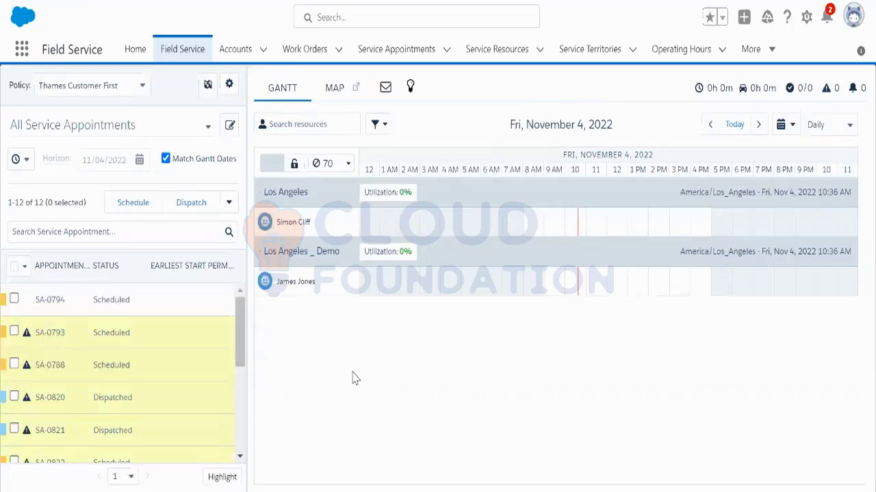
left_click(208, 86)
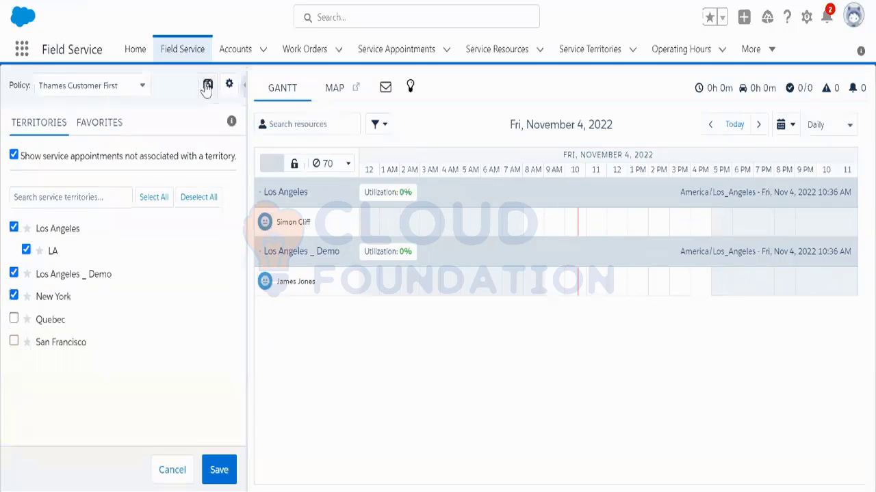
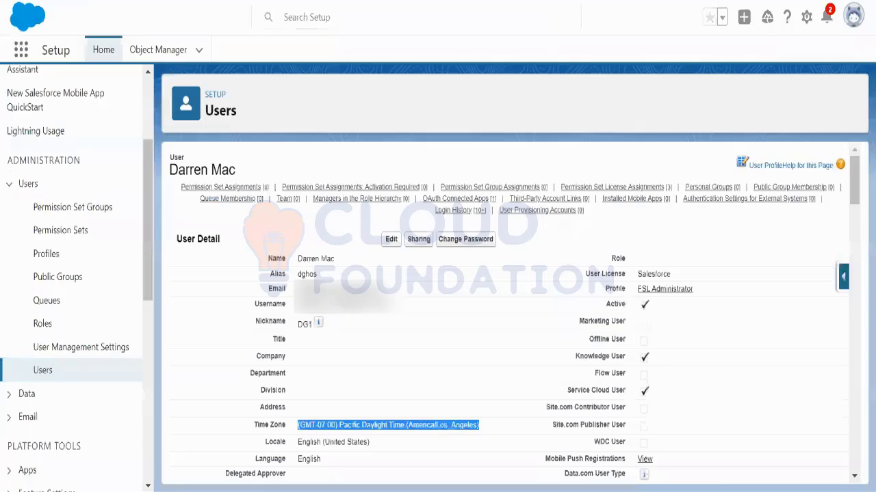
Step: Locate the Permission Set Assignments link on the user's detail page
mouse_move(257, 196)
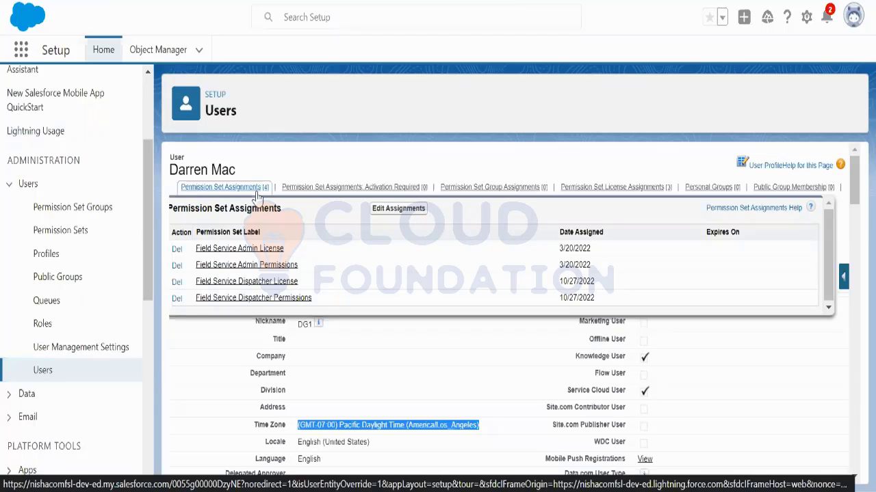
Step: Jump to the user's permission set assignments and open Edit Assignments
left_click(233, 187)
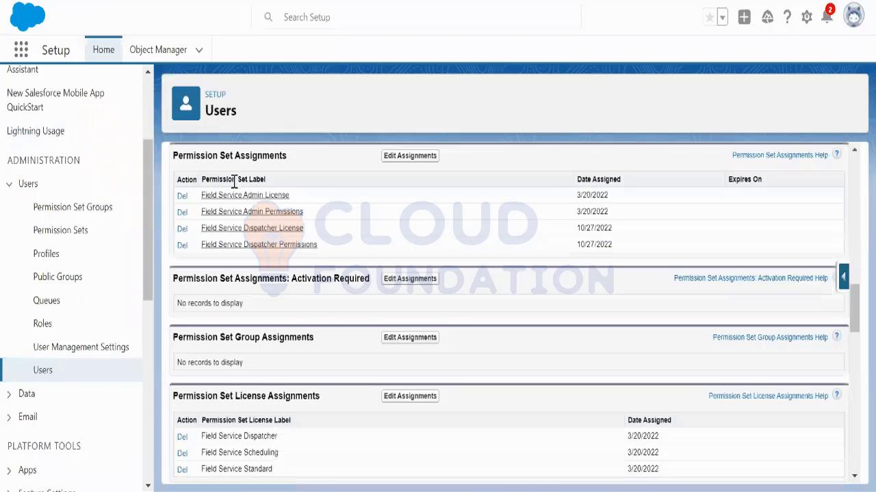
left_click(413, 156)
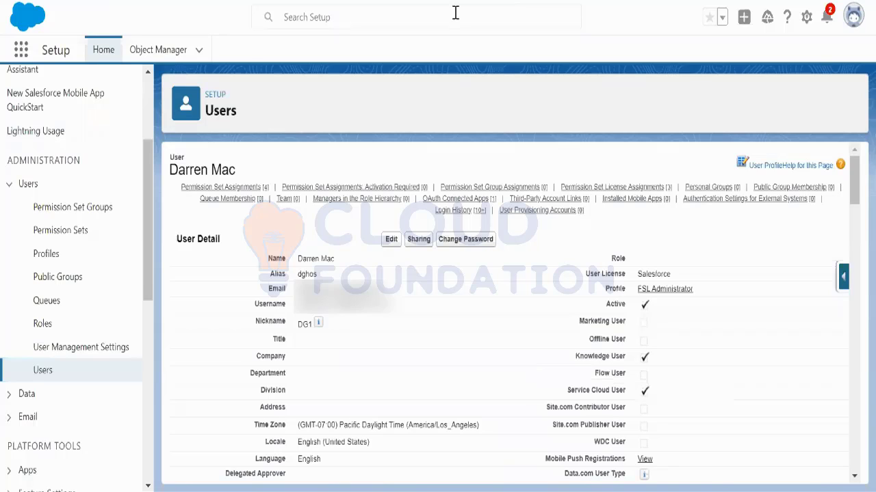
Step: Search the App Launcher for 'case', open Cases, and start a new case
left_click(23, 51)
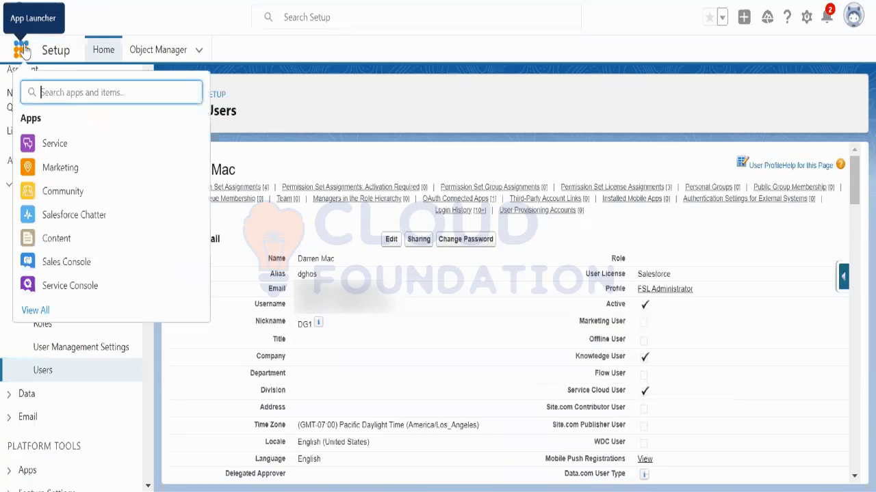
type("case")
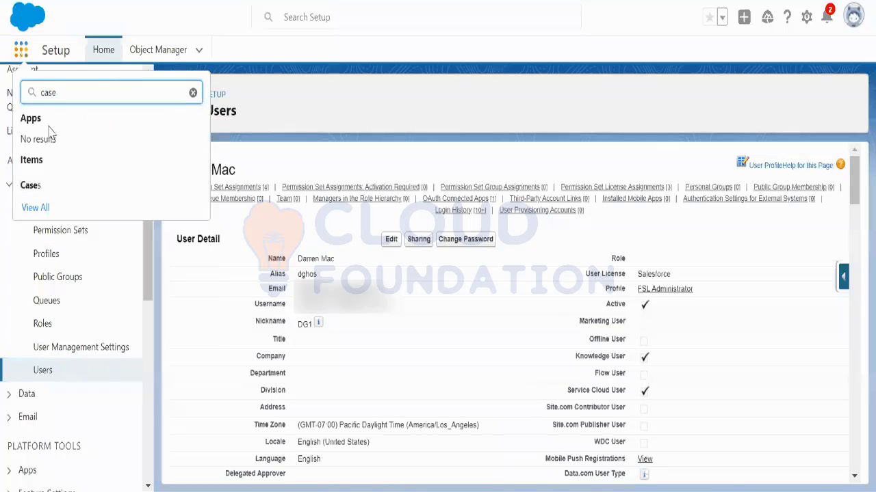
left_click(55, 187)
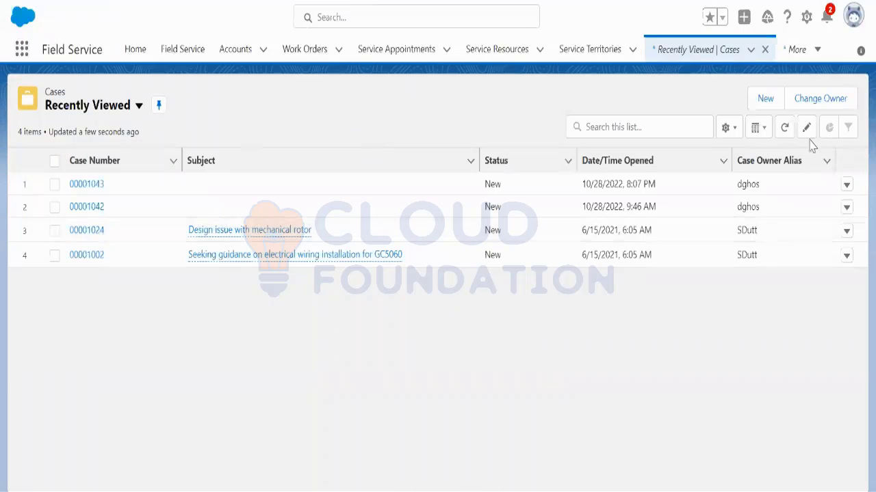
left_click(768, 104)
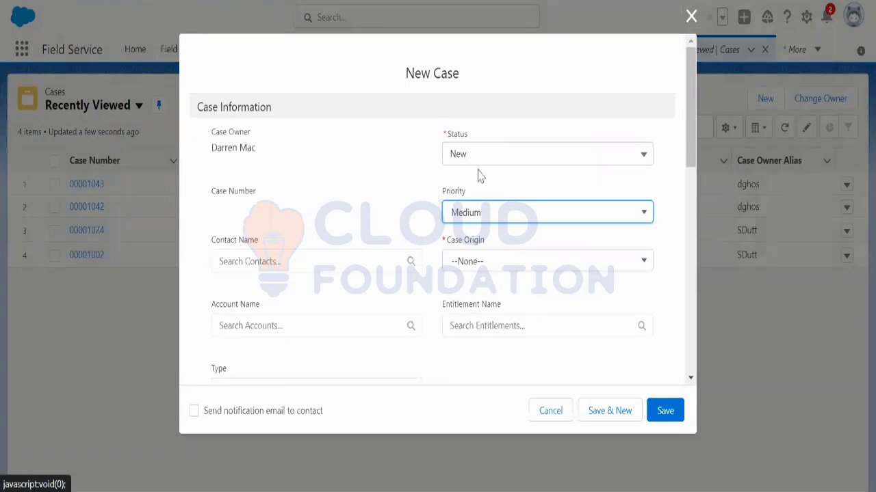
Step: Set the case origin to Phone and the account to DreamHouse Realty
left_click(494, 258)
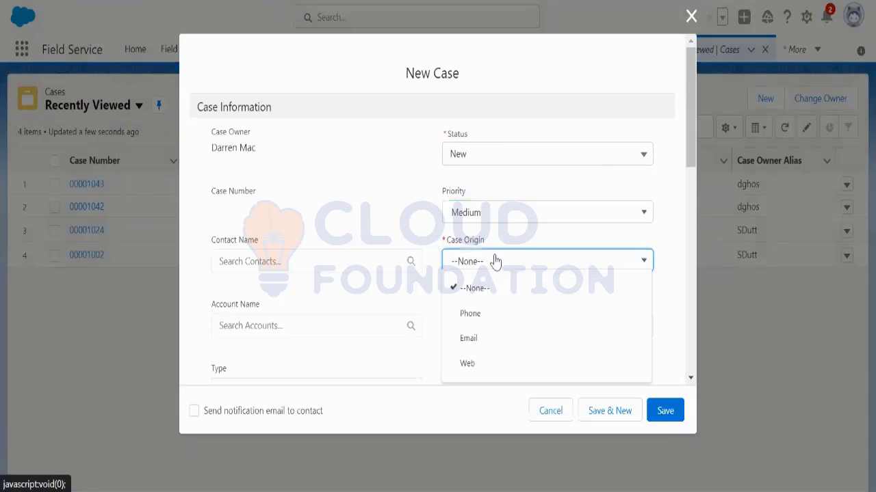
left_click(496, 314)
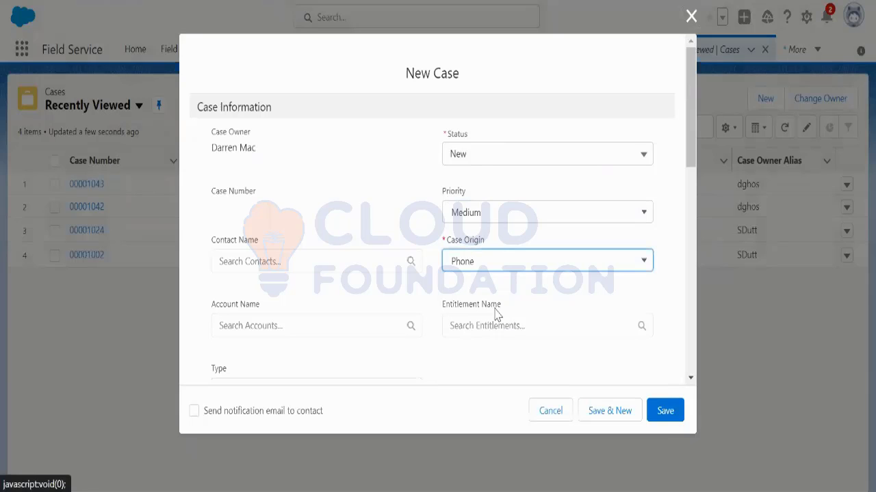
scroll(360, 281, "down", 1)
left_click(283, 243)
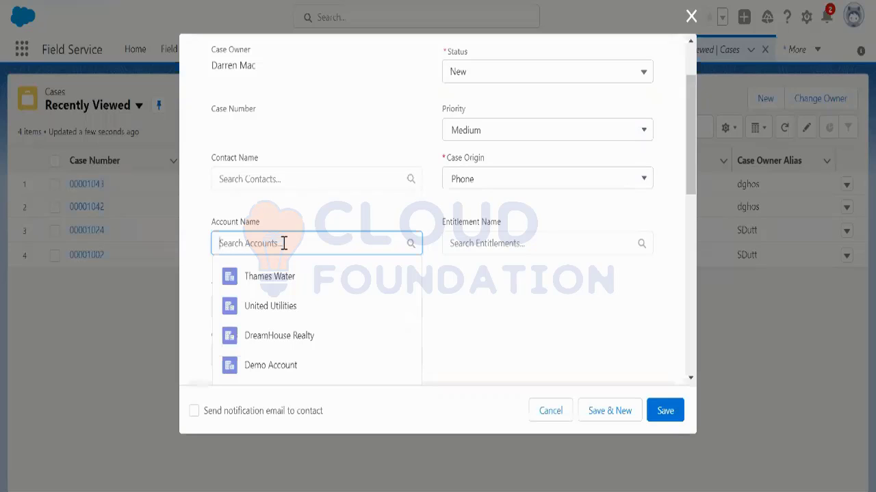
left_click(308, 335)
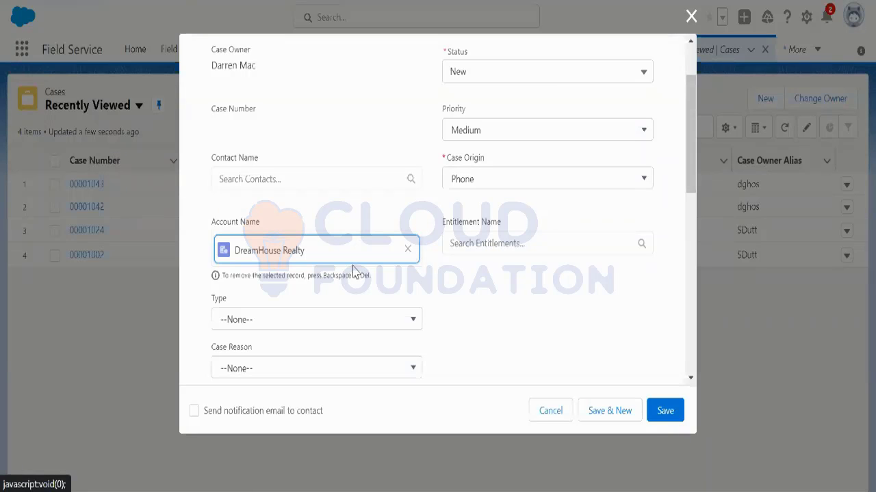
Step: Set the case type to Mechanical and look over the rest of the form
left_click(384, 324)
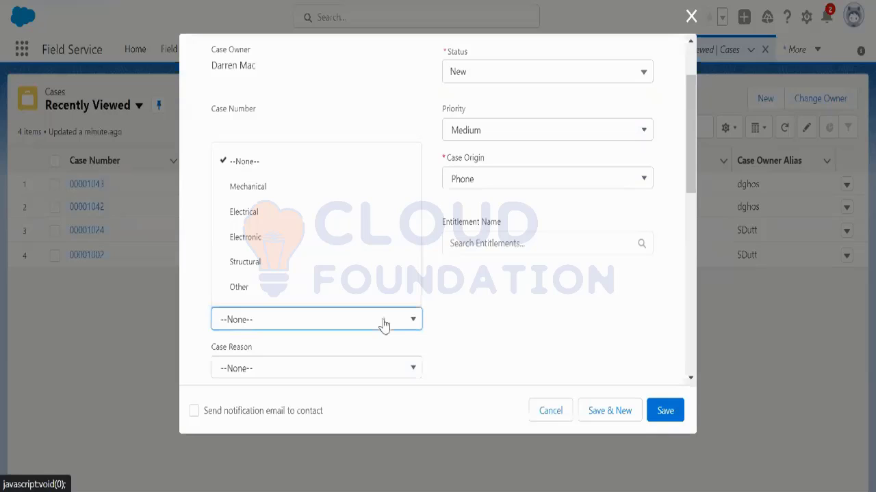
left_click(298, 196)
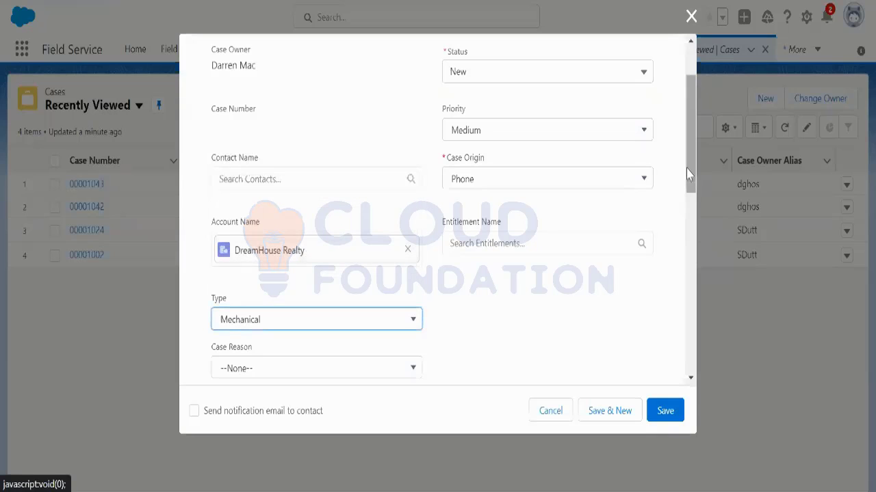
left_click_drag(688, 180, 698, 360)
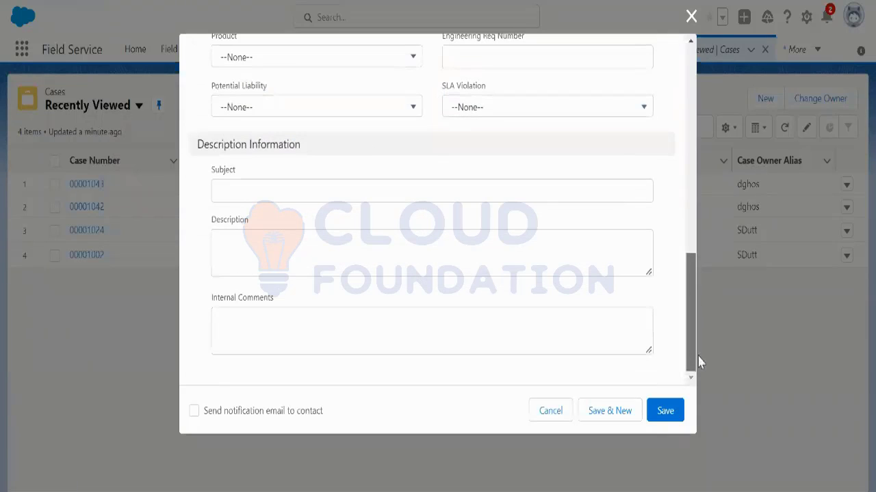
scroll(448, 338, "up", 10)
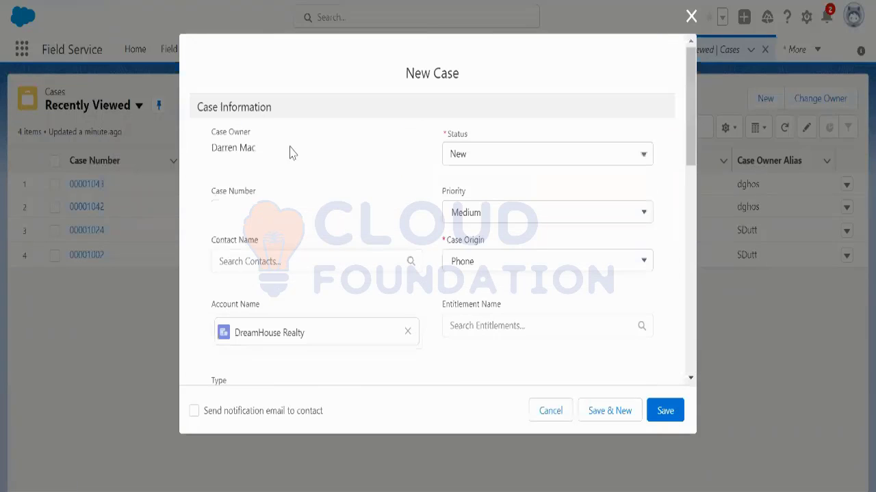
scroll(414, 284, "down", 8)
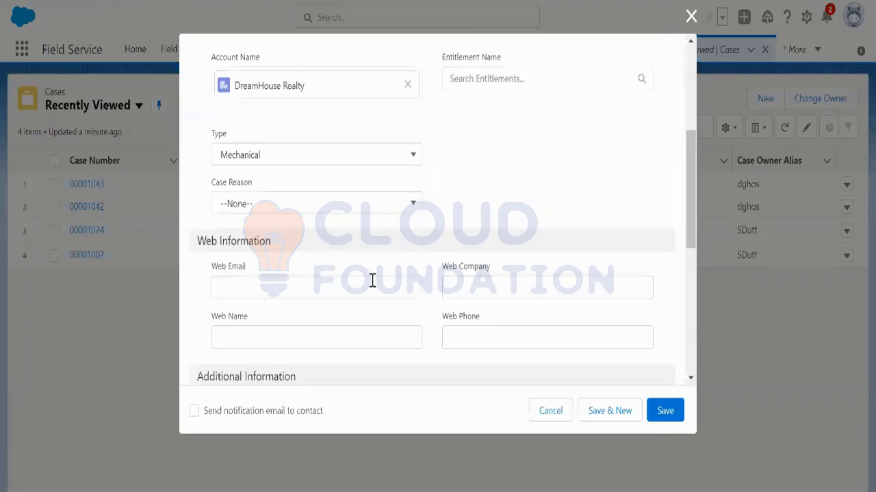
scroll(318, 263, "down", 1)
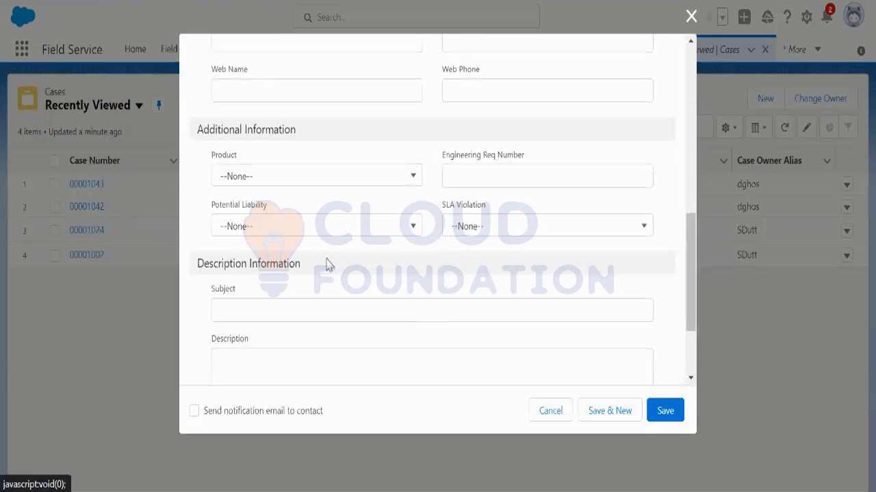
scroll(438, 287, "down", 2)
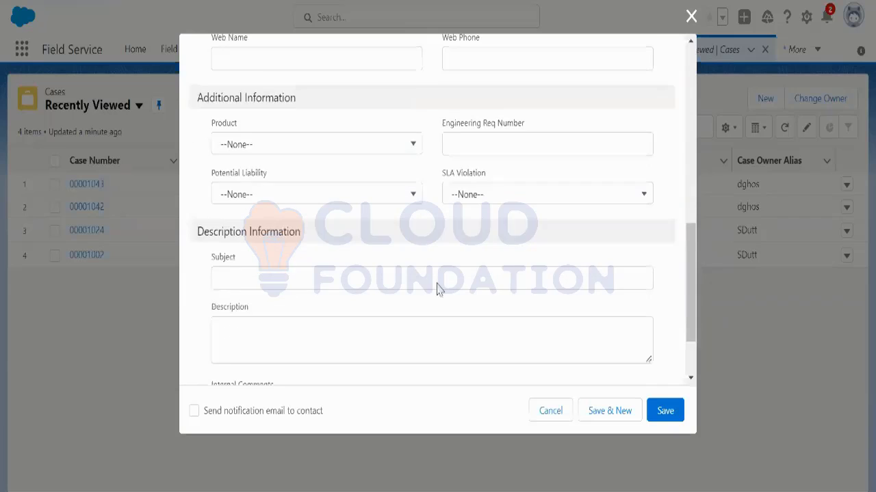
Step: Save the new case as 00001044 and open its Work Orders (0) related list
left_click(665, 411)
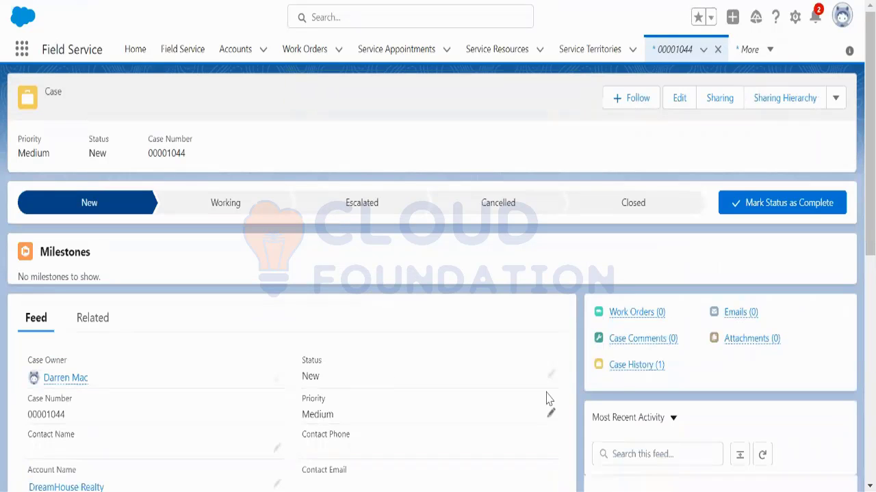
mouse_move(630, 317)
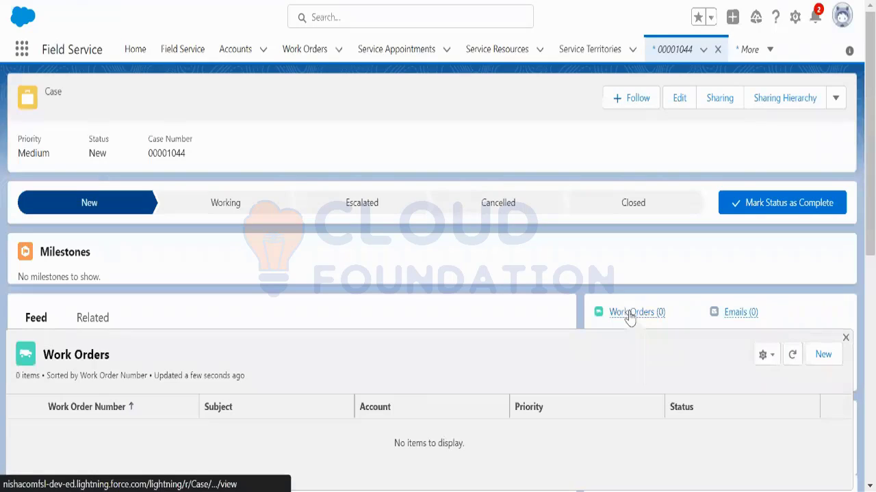
scroll(871, 225, "down", 1)
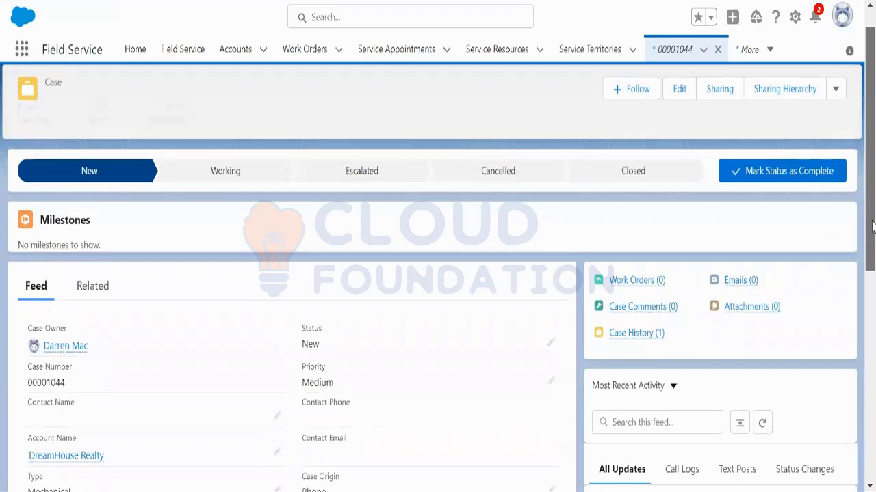
mouse_move(635, 288)
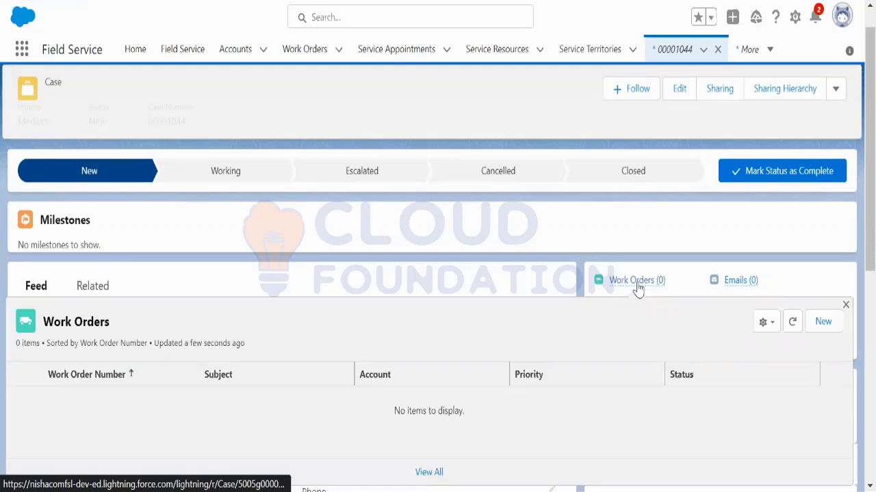
left_click(637, 287)
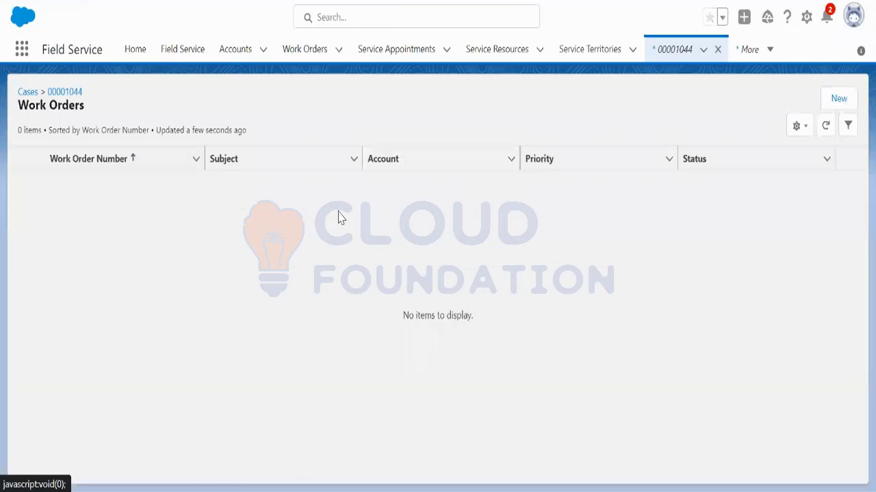
Step: Start a new work order with Service Territory Los Angeles _ Demo
left_click(839, 99)
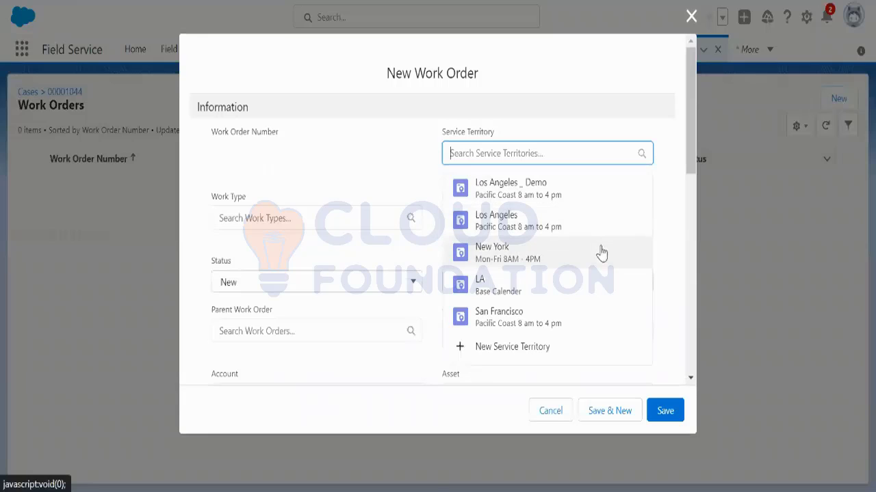
left_click(554, 192)
left_click_drag(441, 143, 479, 141)
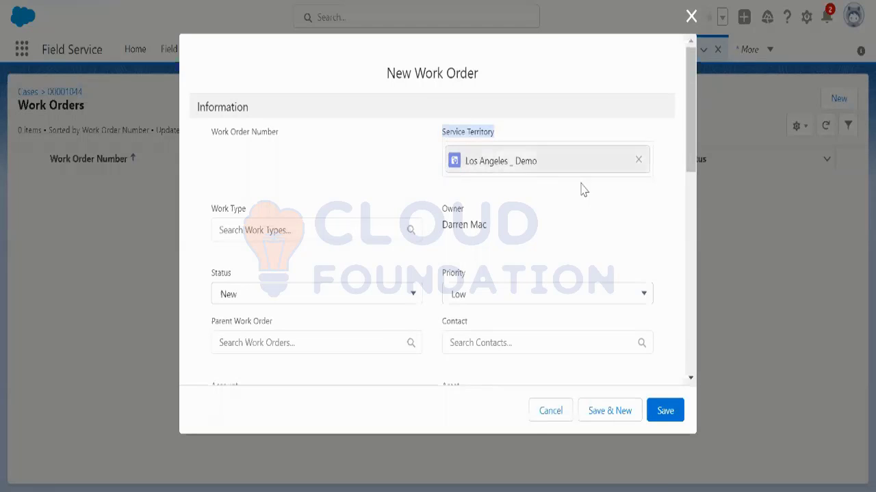
Step: Scroll through the New Work Order form, checking the address country and state fields
left_click_drag(689, 169, 693, 371)
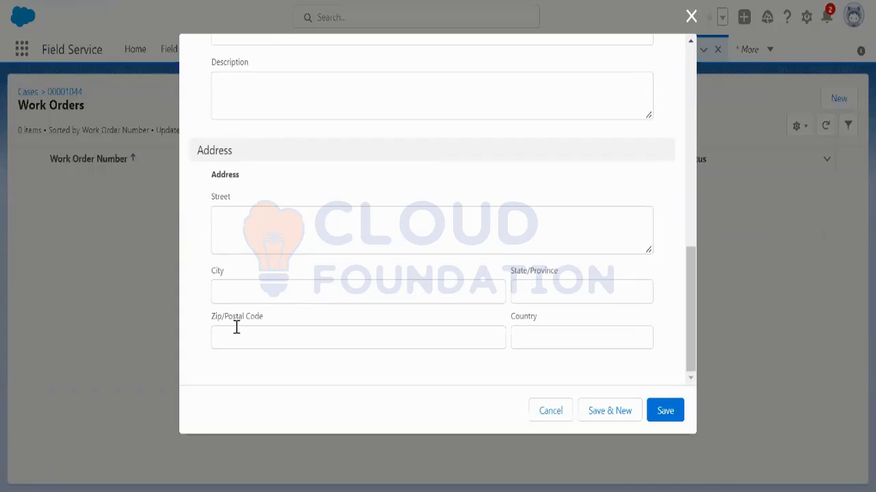
left_click(526, 333)
left_click(568, 288)
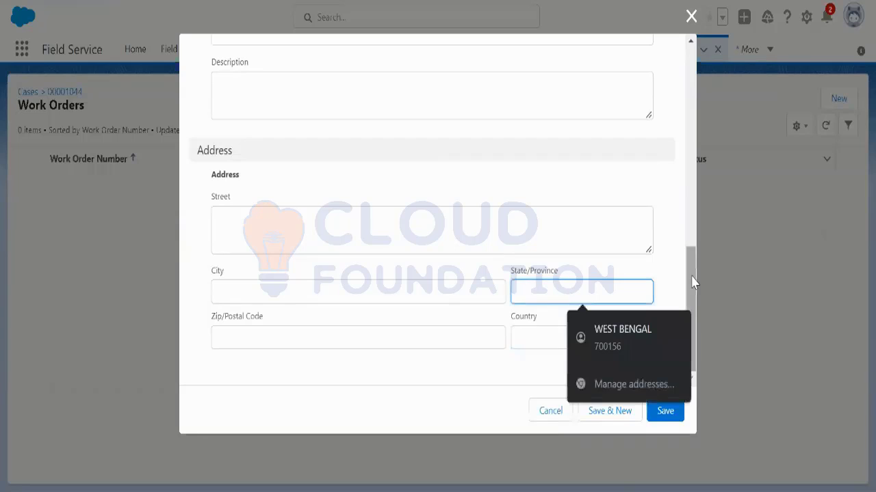
left_click_drag(692, 282, 697, 96)
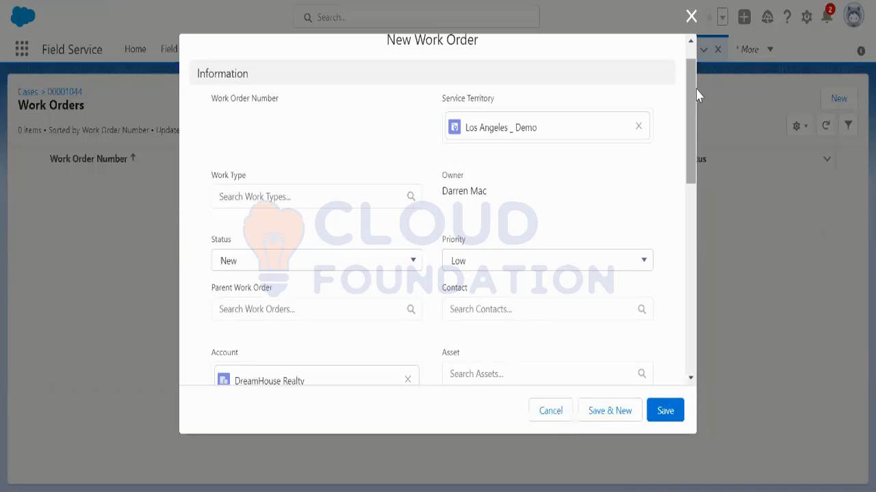
Step: Choose Water Schedule Maintaince as the work type and save the work order
left_click(263, 194)
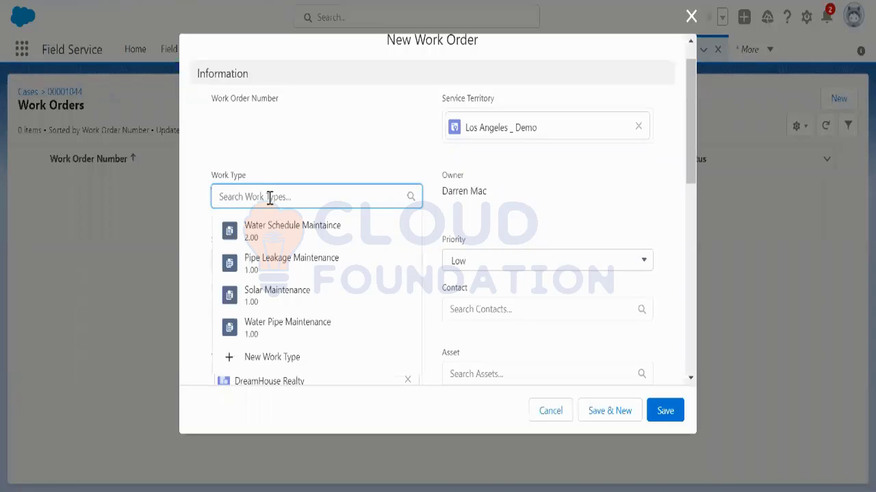
left_click(291, 230)
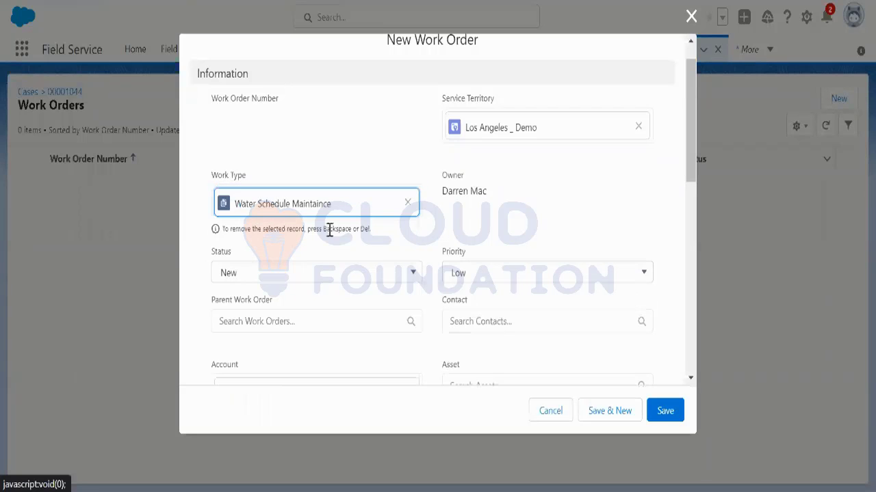
left_click(408, 203)
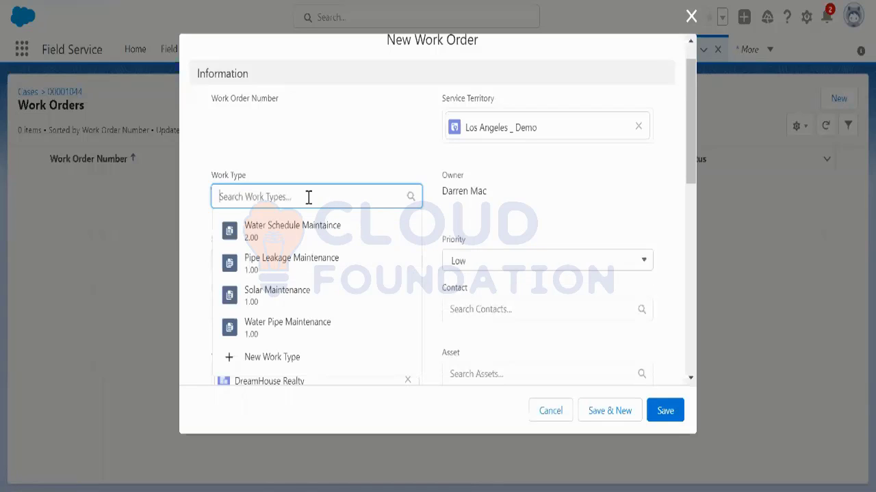
left_click(289, 235)
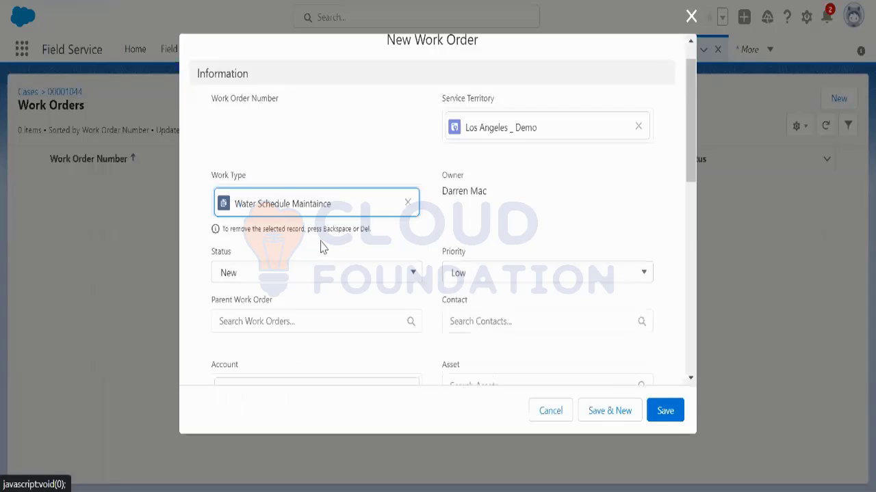
scroll(492, 247, "down", 1)
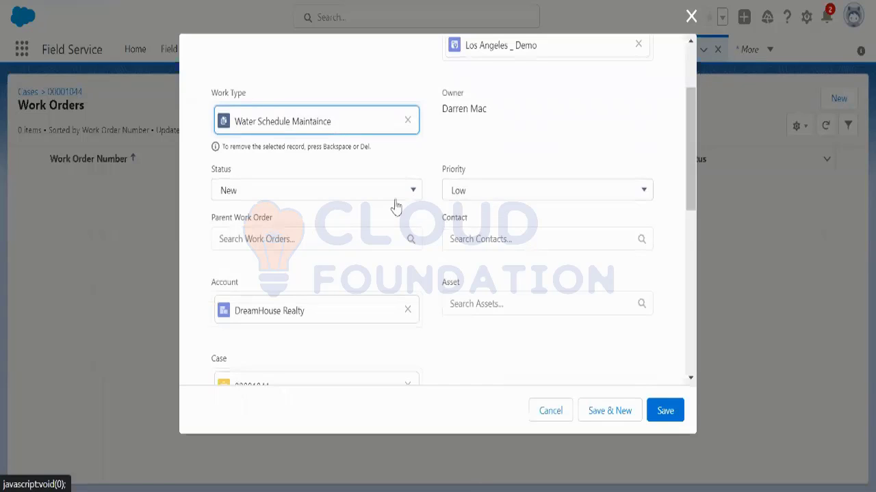
scroll(481, 245, "down", 1)
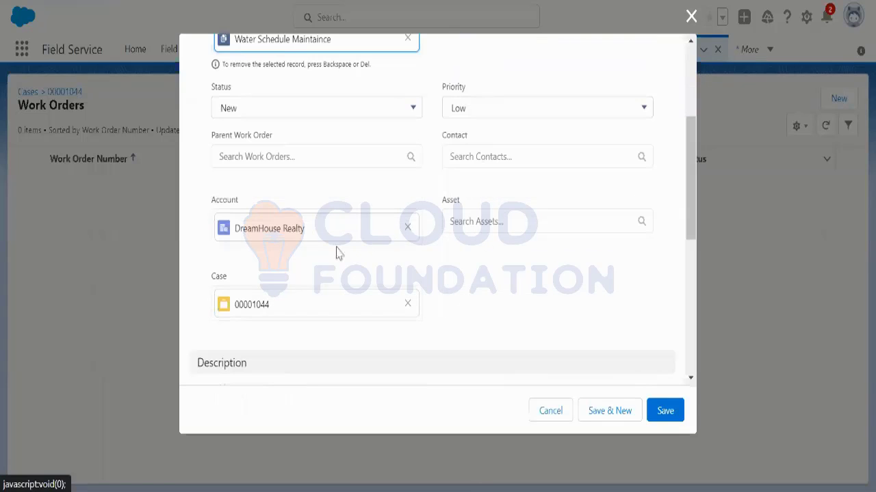
scroll(369, 265, "down", 2)
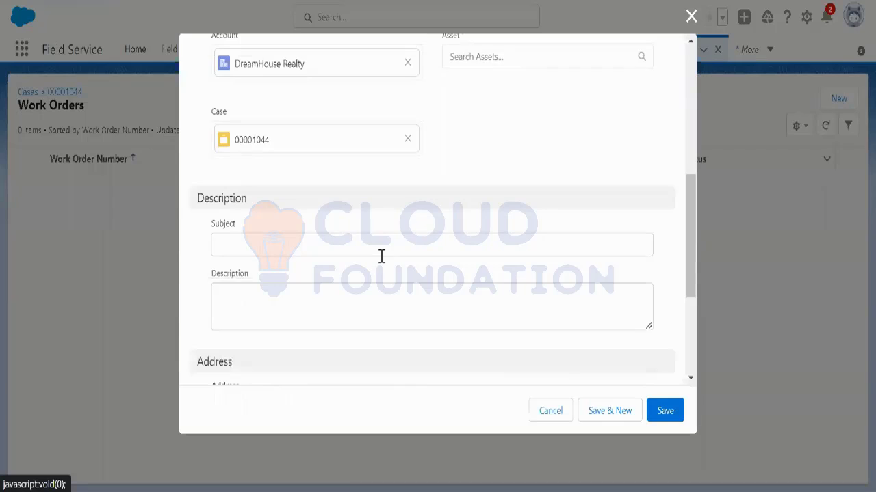
scroll(381, 256, "down", 3)
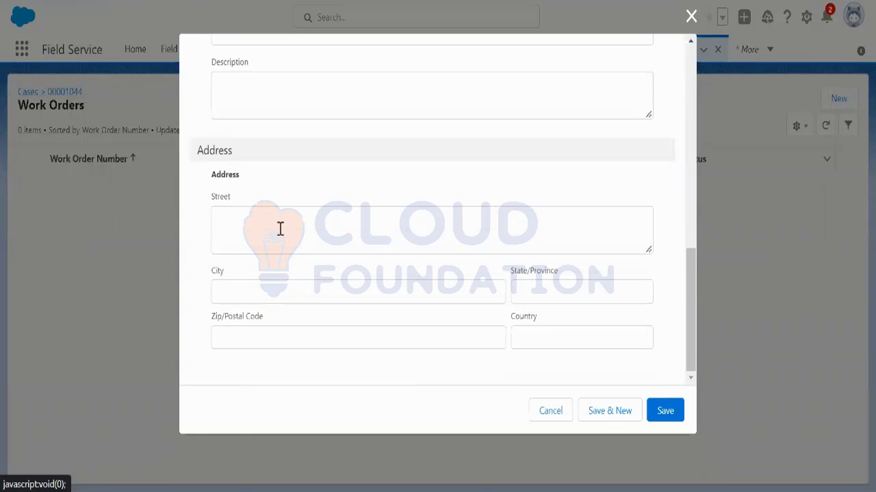
left_click(660, 414)
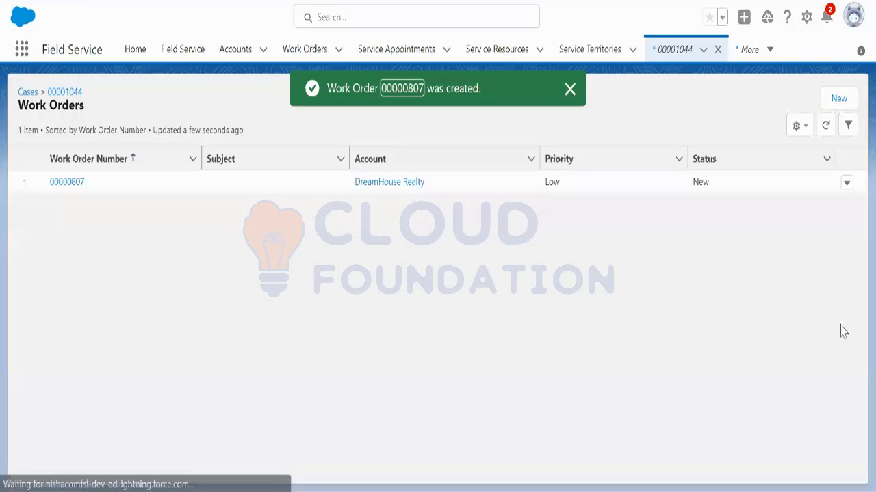
Step: Open work order 00000807 and show the extra actions next to Submit for Approval
left_click(75, 183)
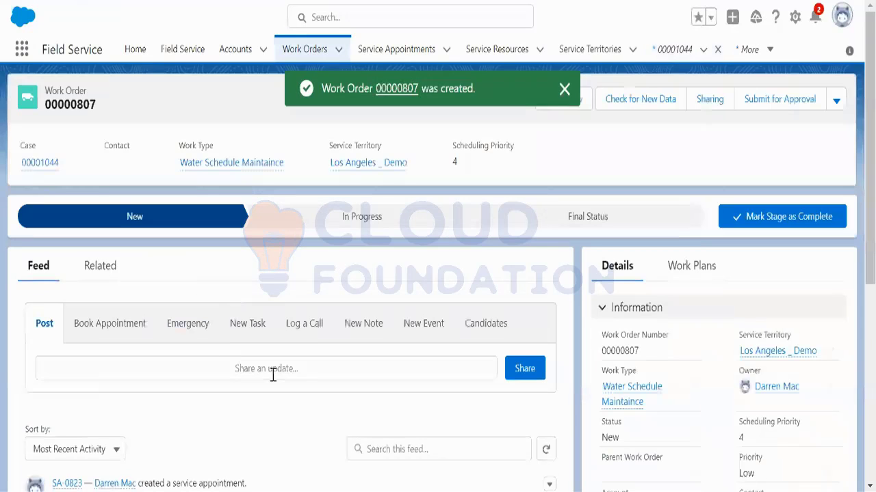
scroll(301, 386, "down", 2)
scroll(301, 389, "down", 3)
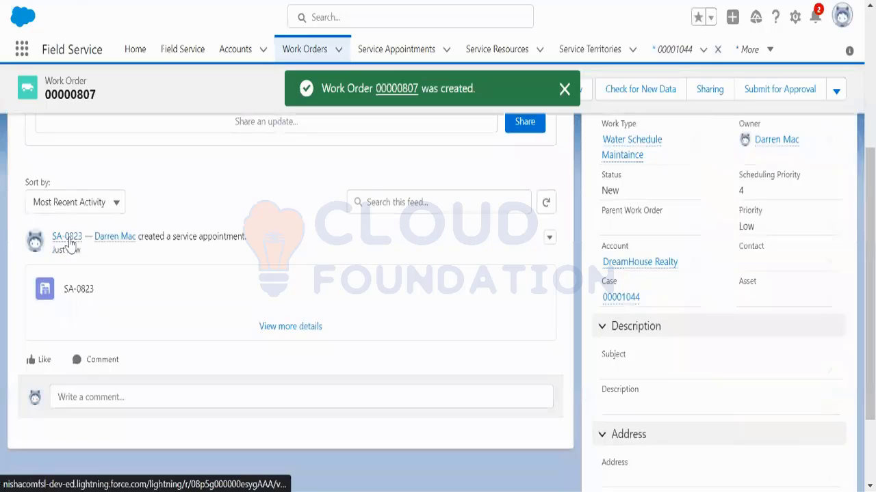
mouse_move(71, 244)
scroll(344, 319, "up", 5)
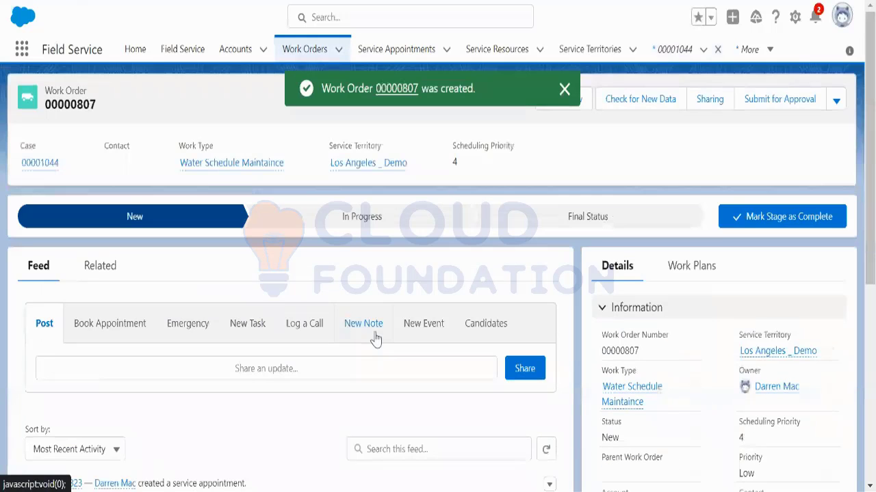
scroll(694, 386, "down", 3)
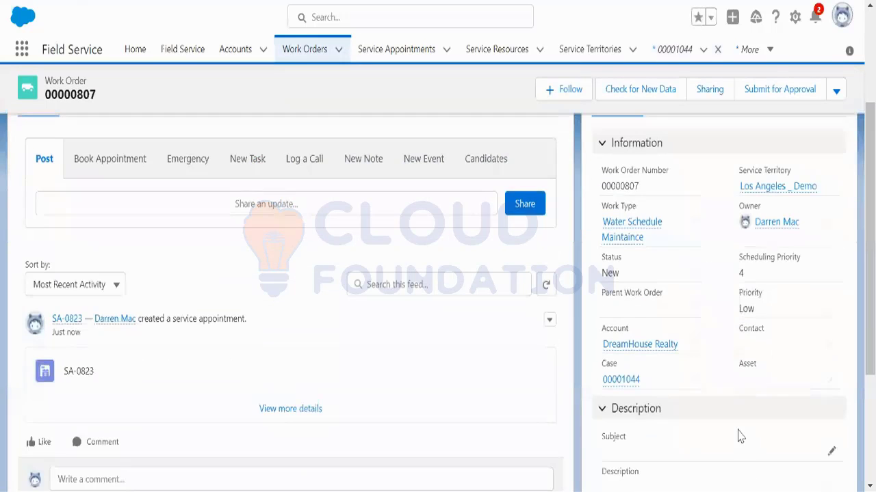
scroll(739, 433, "up", 3)
left_click(836, 101)
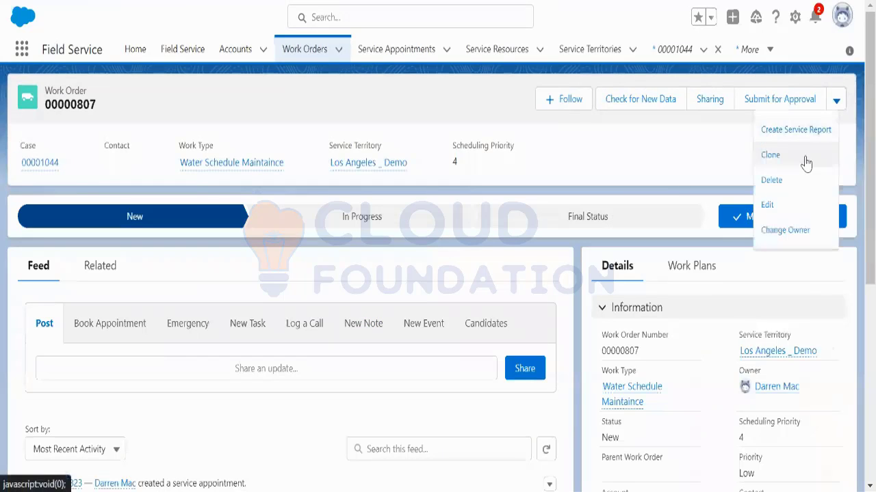
left_click(778, 207)
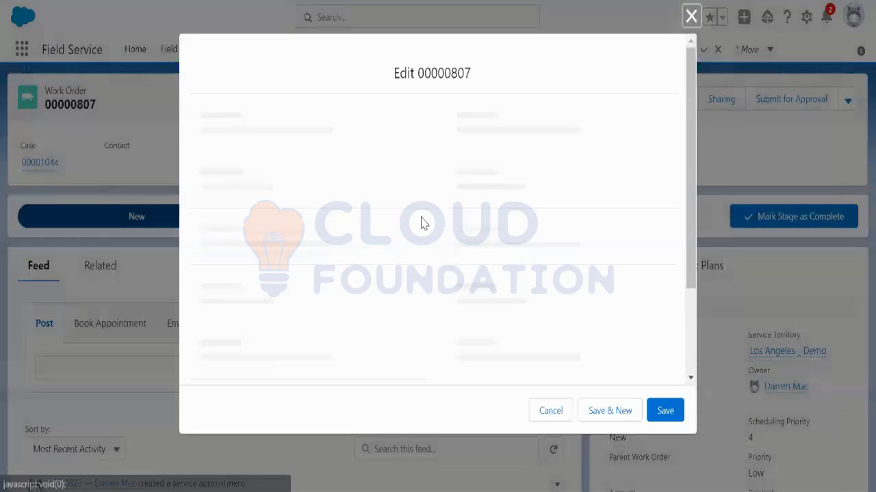
scroll(351, 274, "down", 10)
scroll(352, 273, "up", 3)
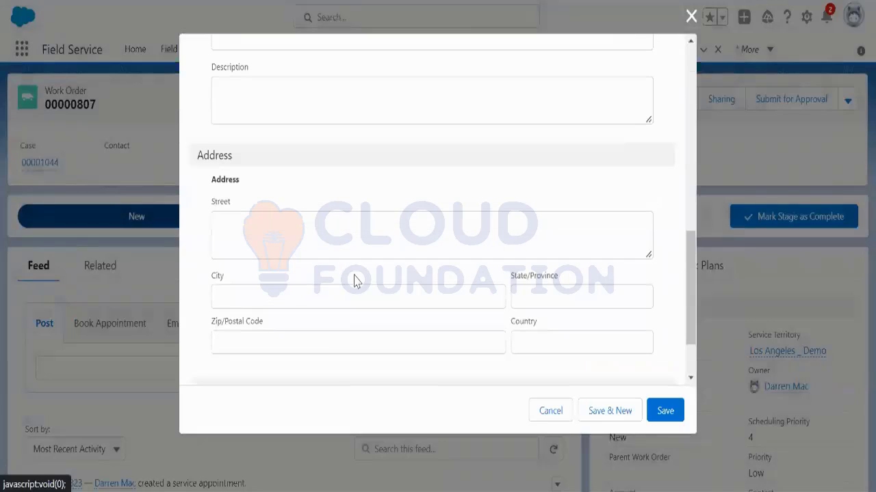
left_click(271, 235)
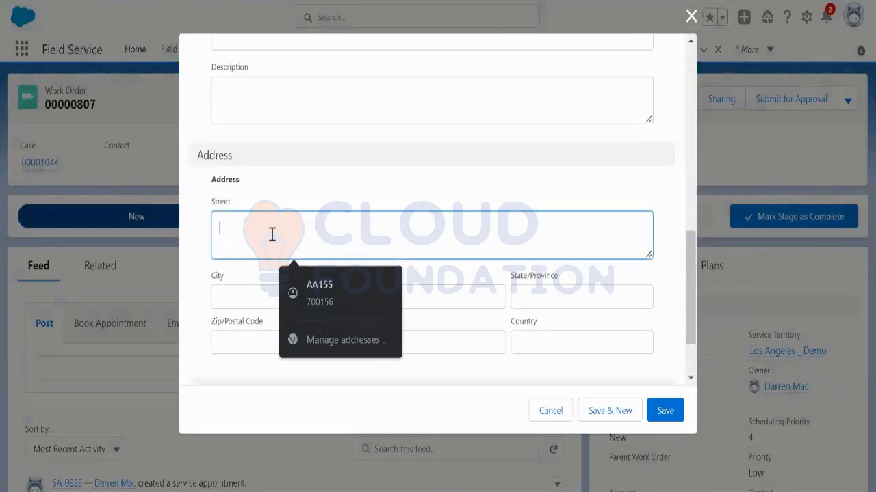
left_click(355, 296)
type("Santa Monica")
Step: Add zip code CA 90403 and country United States, then save the work order
left_click(356, 343)
type("CA 90403")
left_click(540, 344)
type("United States")
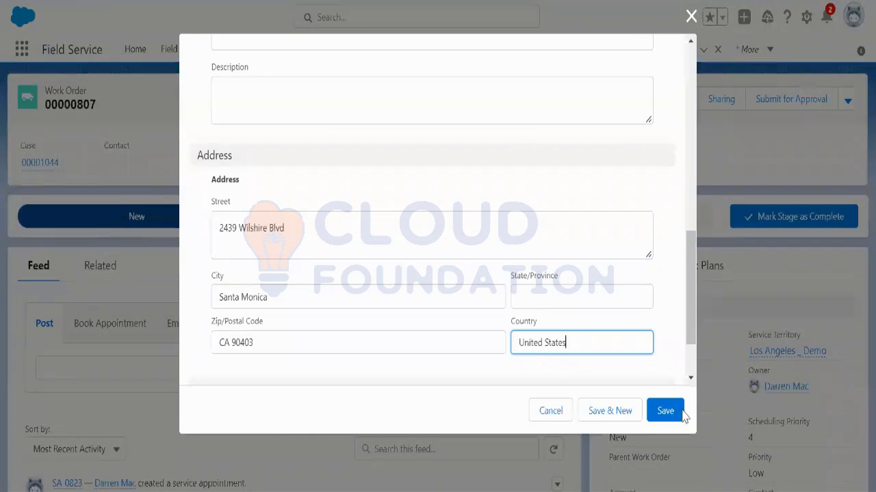
left_click(682, 412)
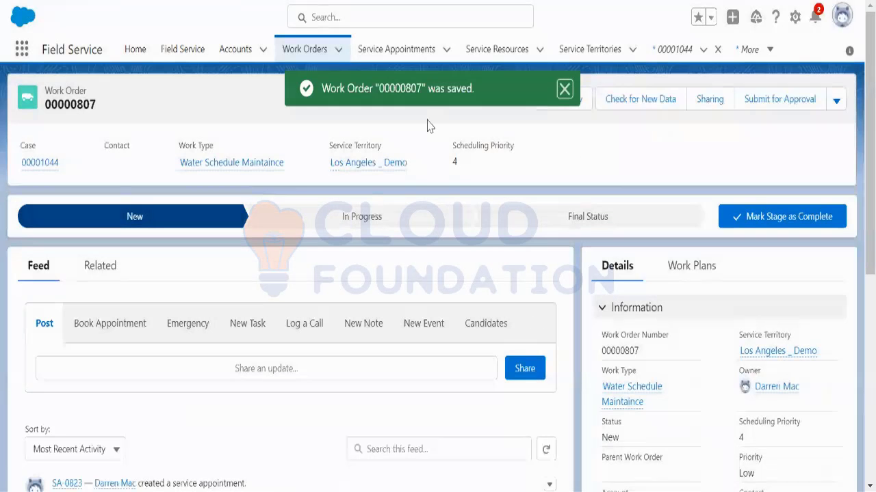
mouse_move(374, 168)
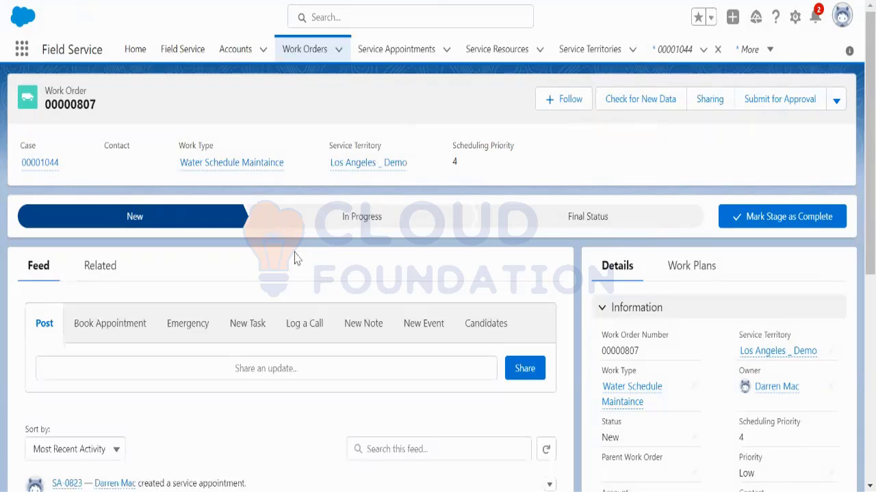
scroll(169, 370, "down", 1)
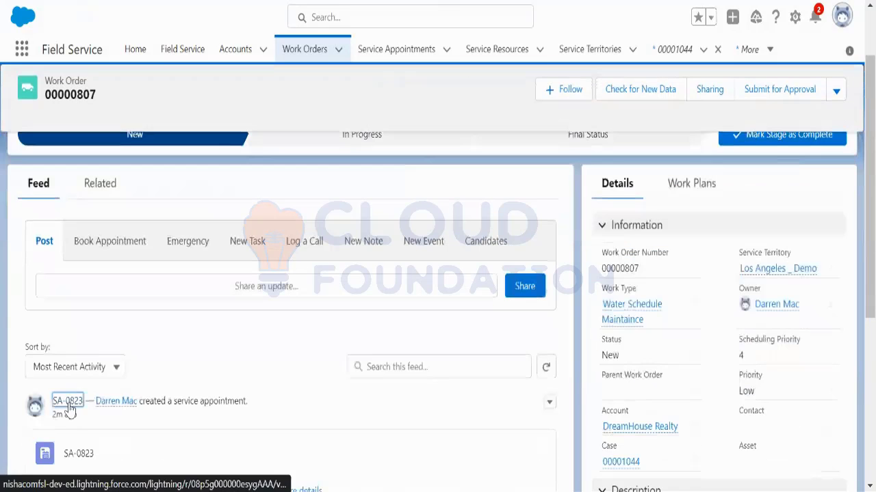
Step: Open service appointment SA-0823 and review its header and Los Angeles _ Demo territory
left_click(68, 405)
scroll(349, 344, "down", 3)
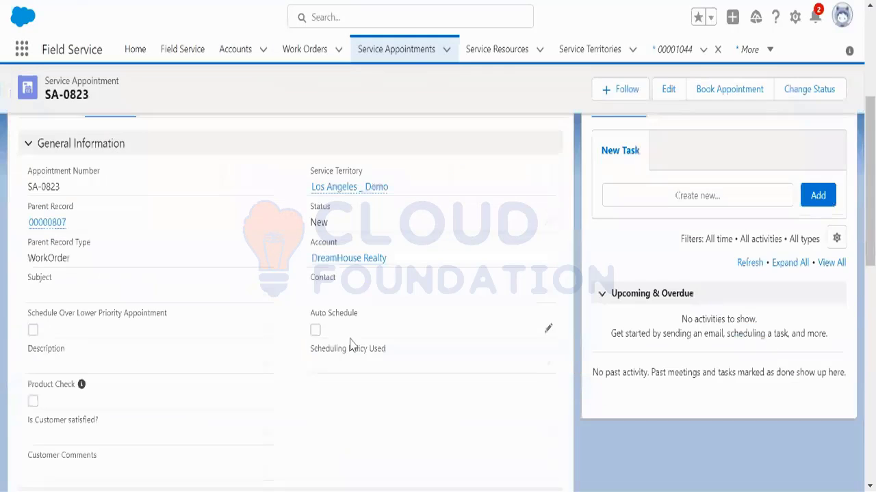
scroll(349, 344, "down", 10)
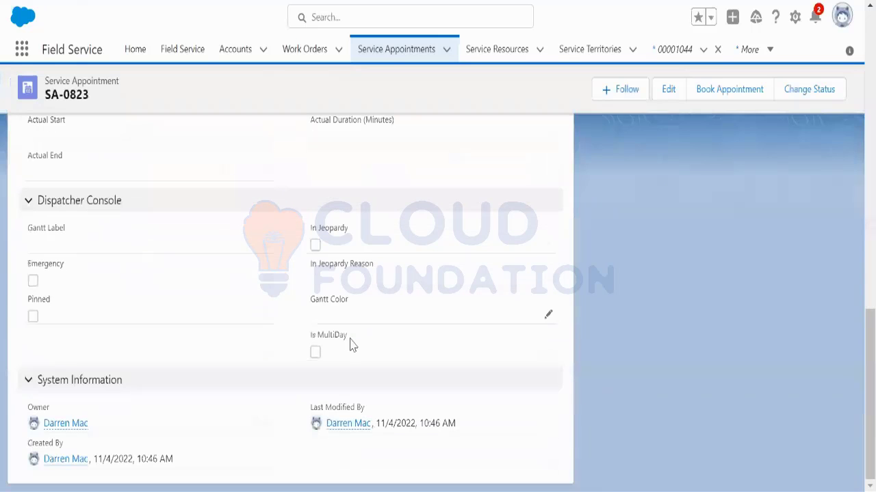
scroll(379, 338, "up", 8)
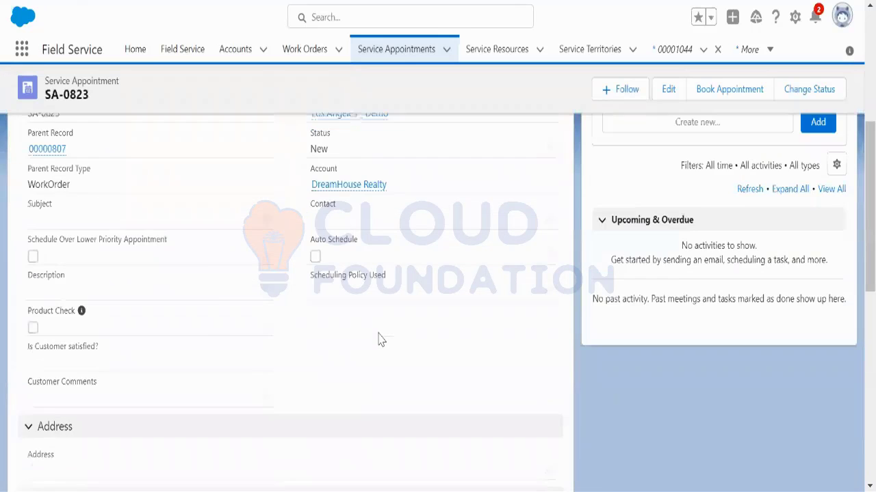
scroll(381, 340, "up", 2)
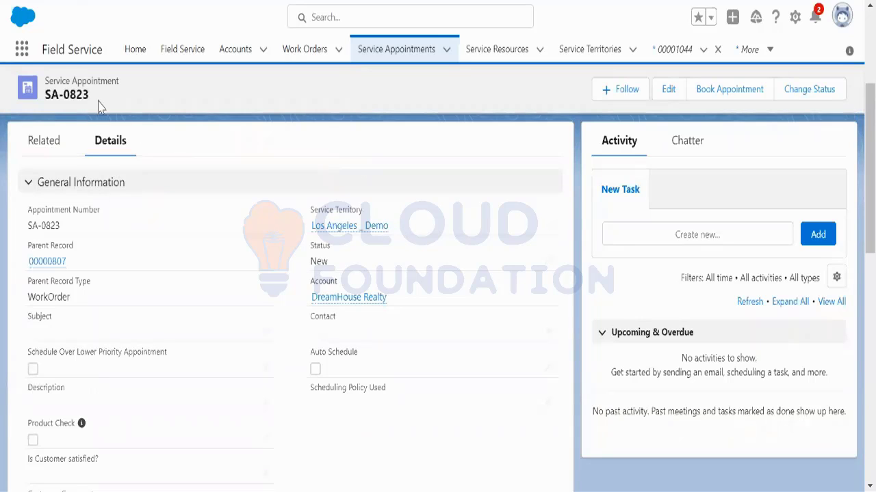
left_click_drag(91, 99, 47, 100)
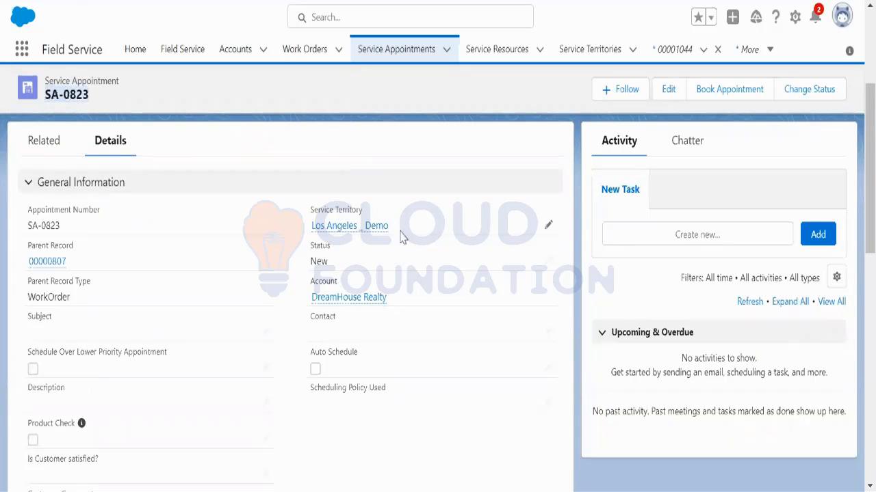
left_click_drag(401, 231, 312, 232)
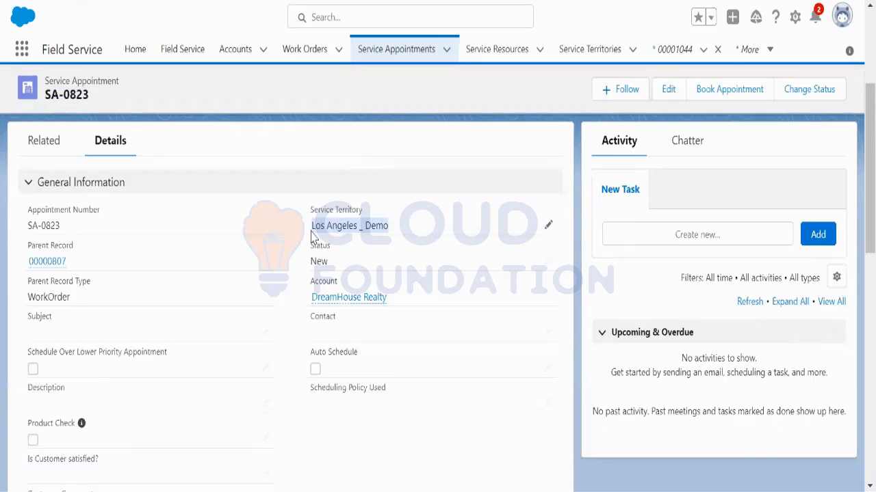
left_click_drag(47, 83, 88, 100)
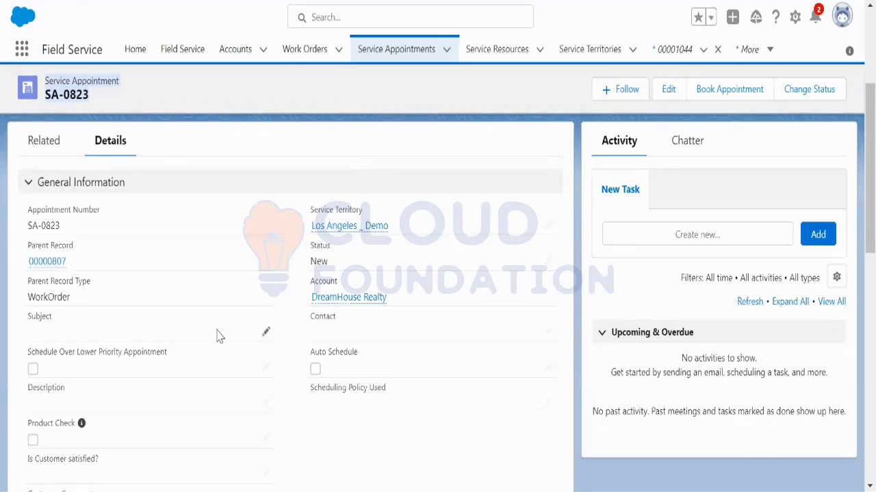
left_click(392, 231)
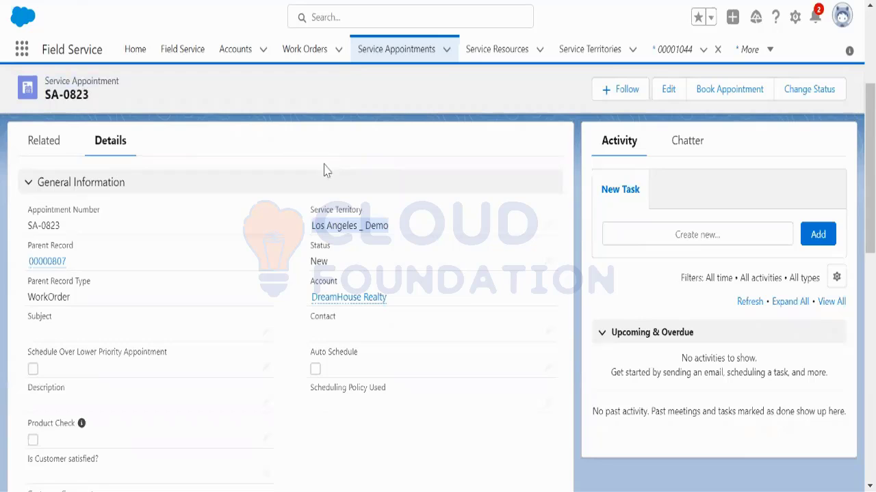
scroll(450, 145, "up", 3)
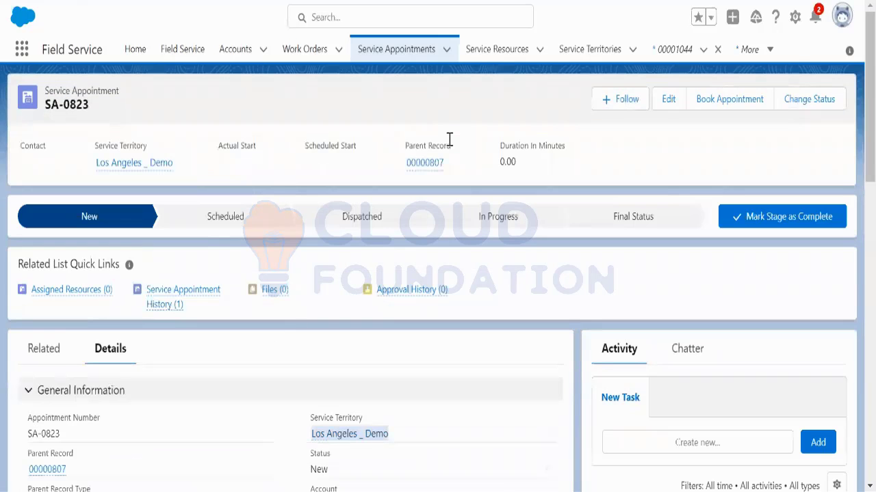
Step: Go to Setup, switch to Salesforce Classic, and filter the setup menu with 'data in'
left_click(794, 21)
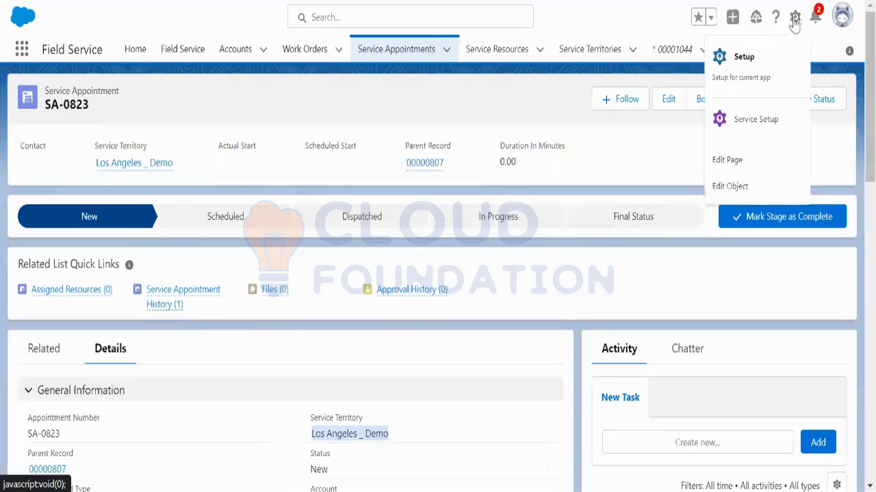
left_click(746, 60)
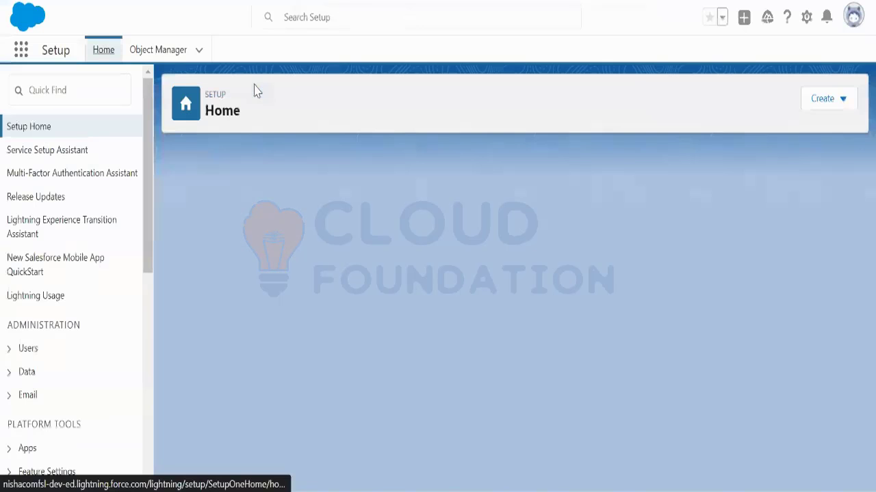
left_click(853, 22)
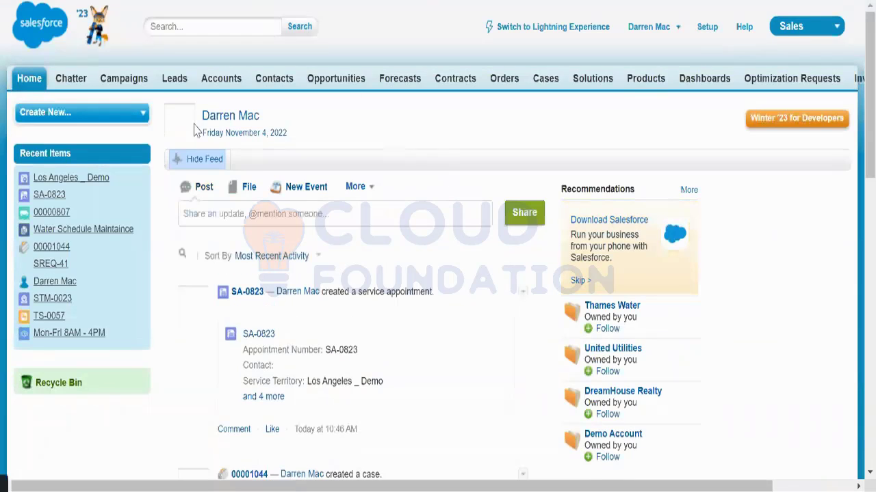
left_click(78, 117)
type("da")
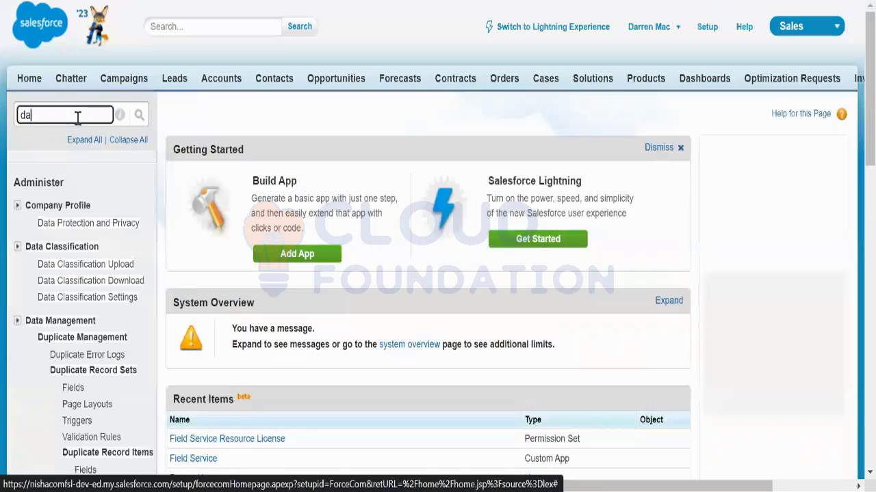
type("ta in")
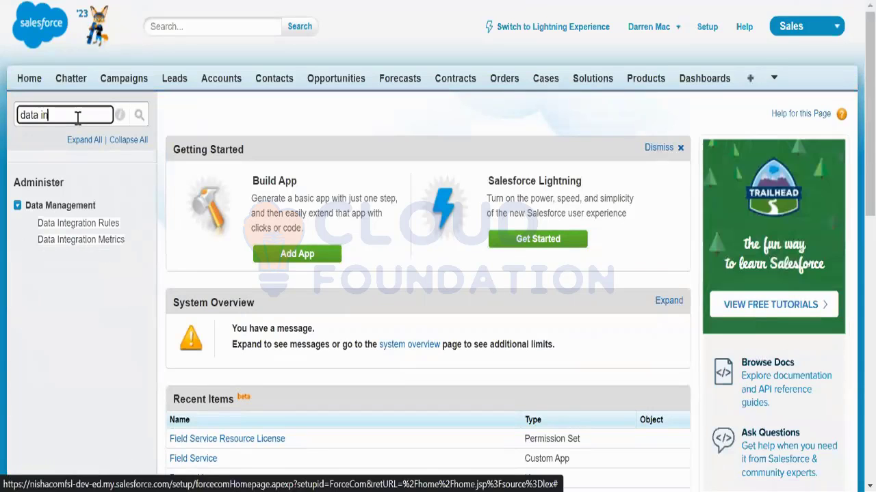
Step: Open Data Integration Rules and look over the Service Appointment, Territory, Member and Work Order geocode rules
left_click(109, 225)
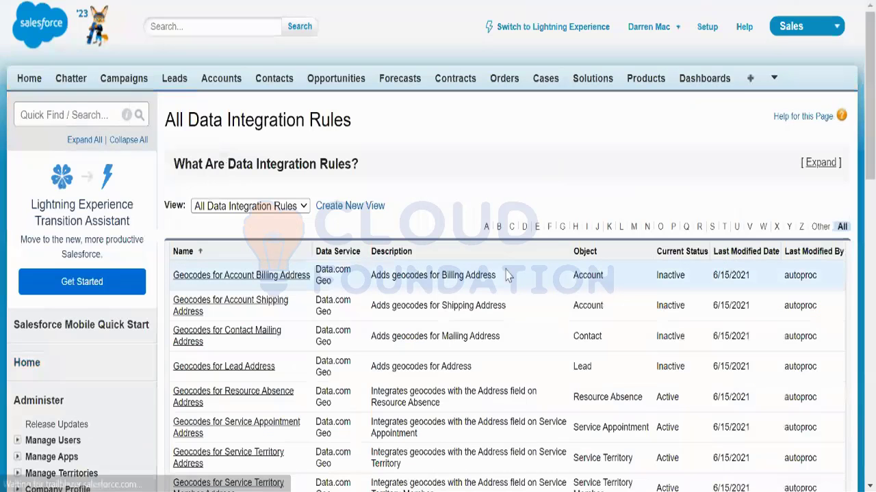
scroll(491, 294, "down", 3)
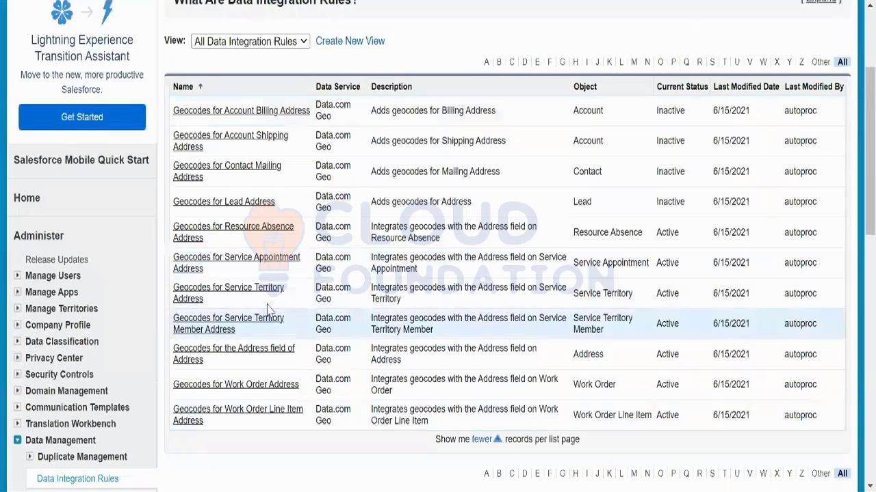
left_click_drag(211, 274, 173, 254)
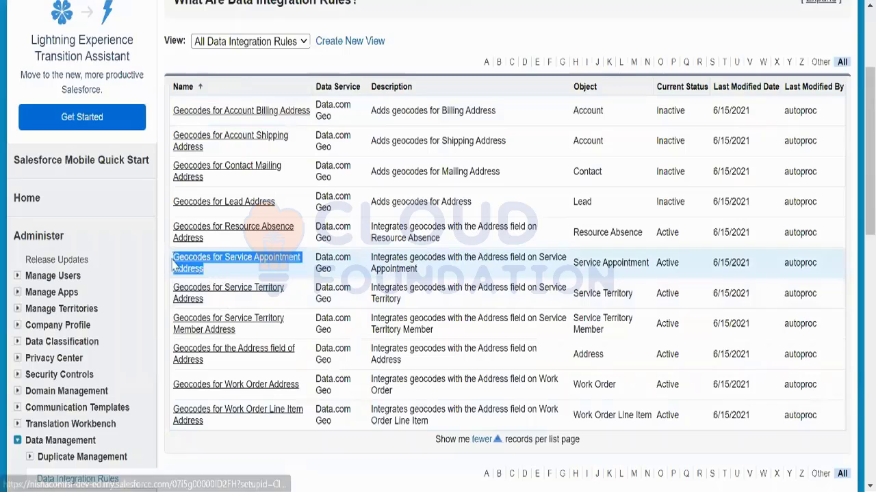
left_click_drag(225, 299, 173, 291)
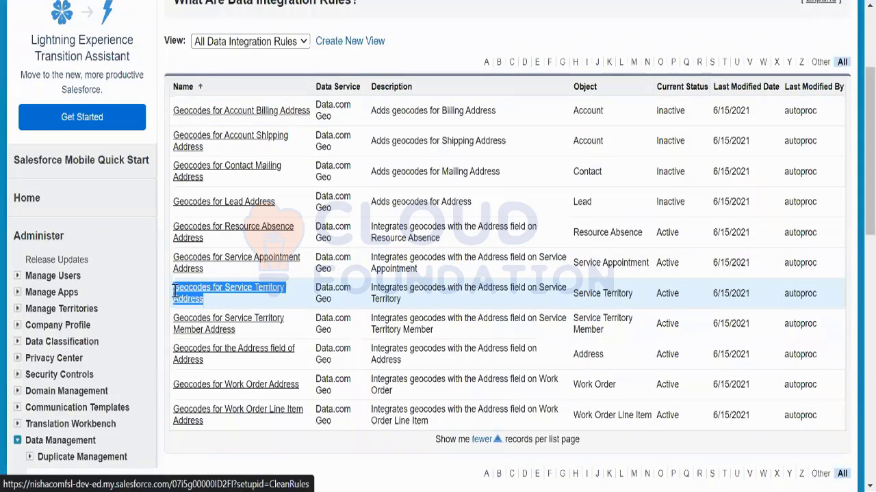
left_click_drag(236, 330, 182, 319)
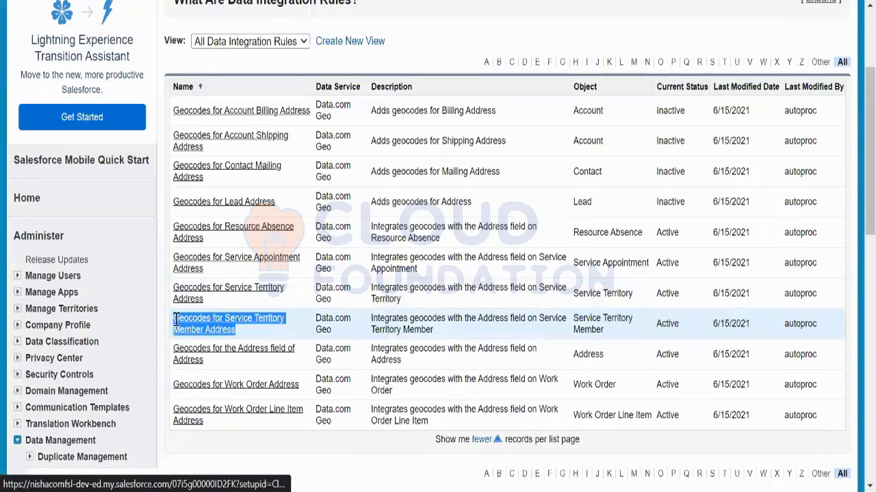
left_click(221, 370)
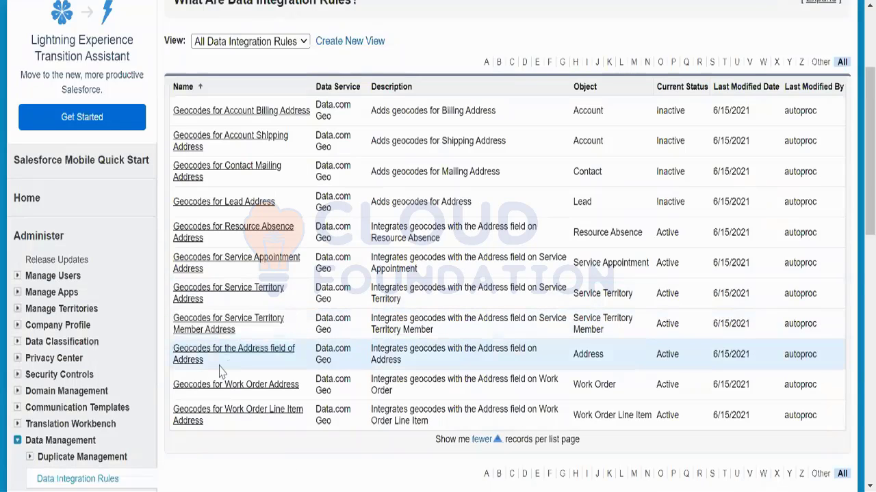
left_click_drag(229, 385, 168, 387)
left_click_drag(223, 424, 181, 415)
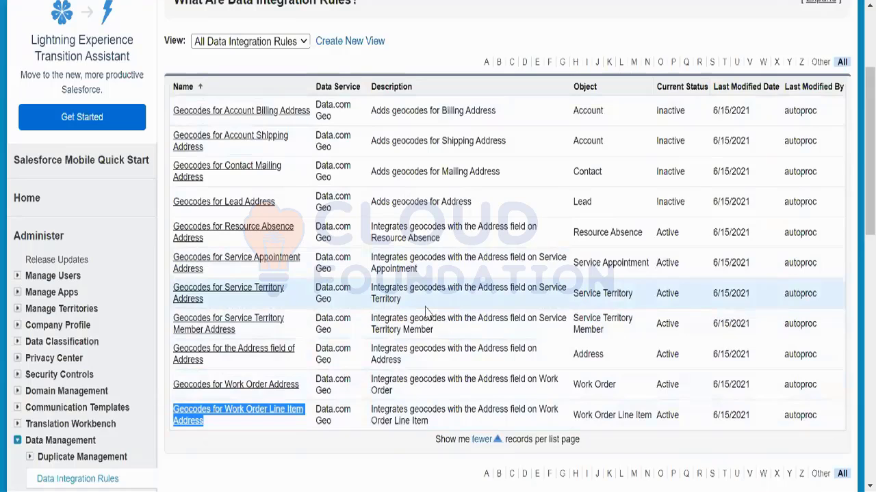
Step: Inspect the Service Appointment address geocode rule's Bypass triggers setting, then return to the rules list
left_click(225, 265)
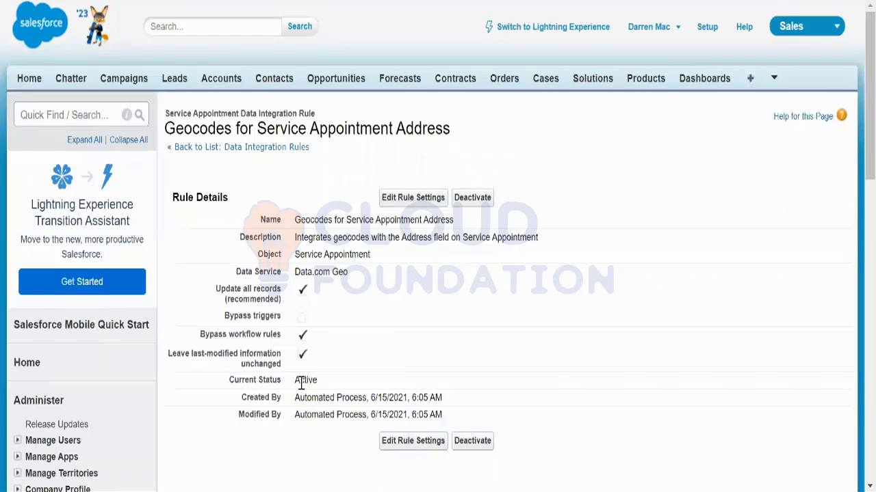
double_click(273, 316)
left_click_drag(253, 331, 221, 333)
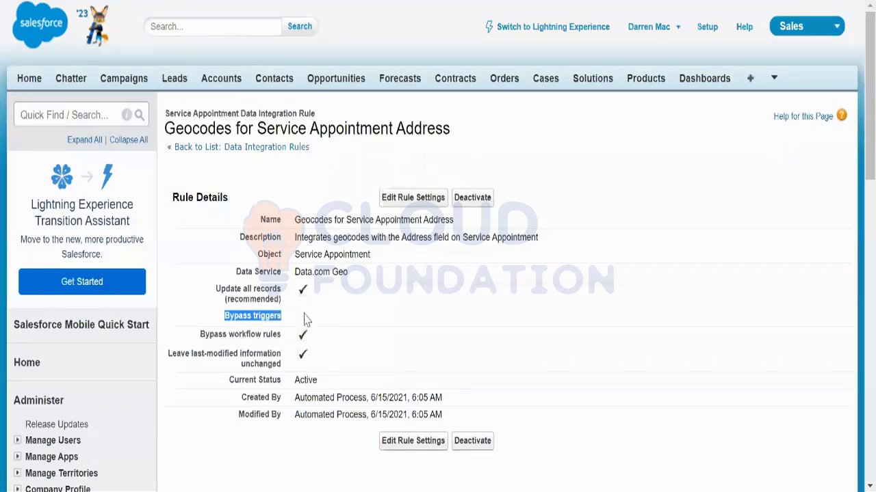
left_click(45, 1)
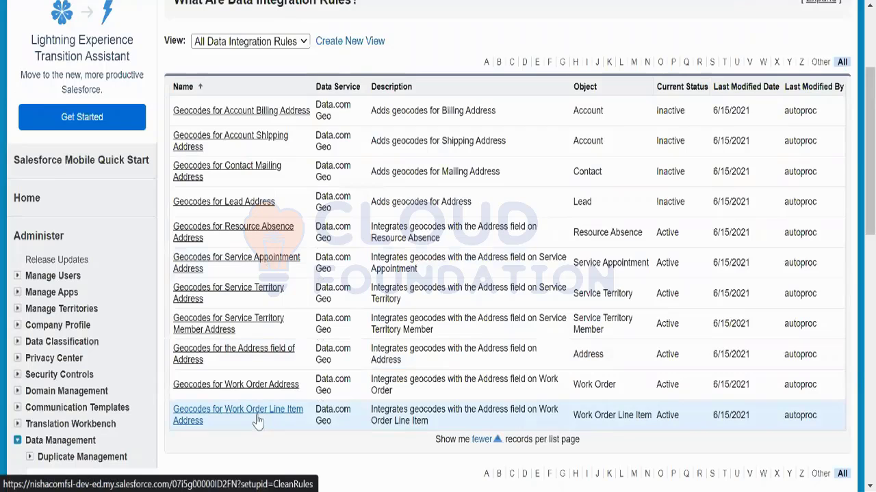
scroll(338, 301, "up", 3)
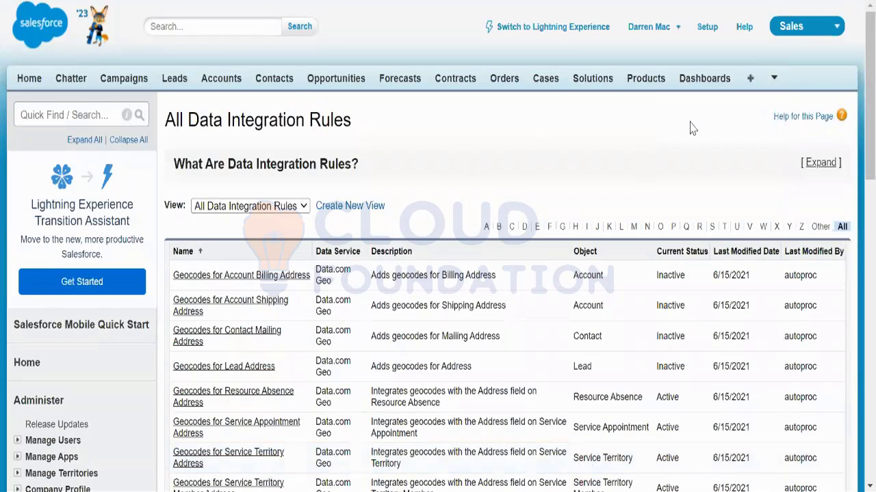
Step: Find the Service Appointments tab under All Tabs and open SA-0823
left_click(750, 79)
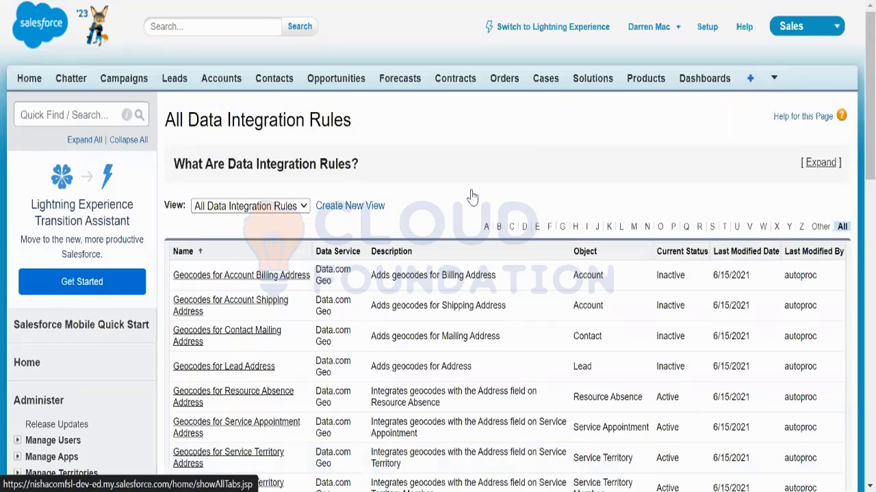
key("ctrl+f")
type("se")
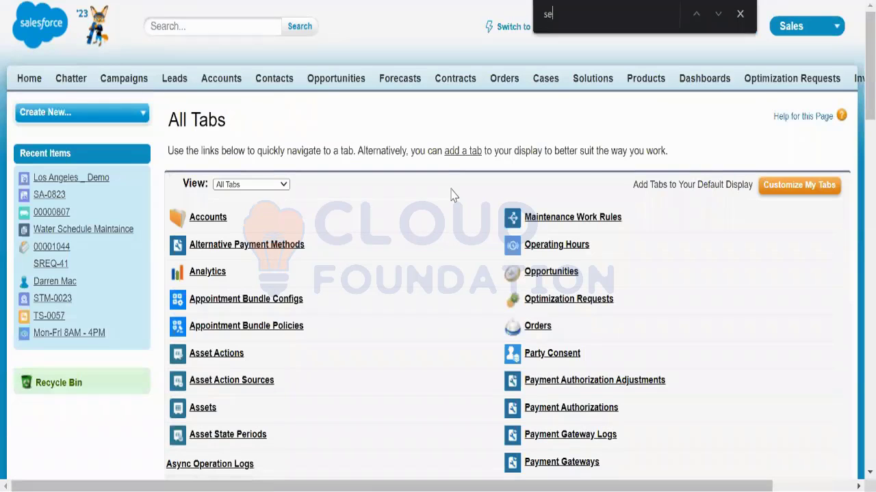
type("rvice app")
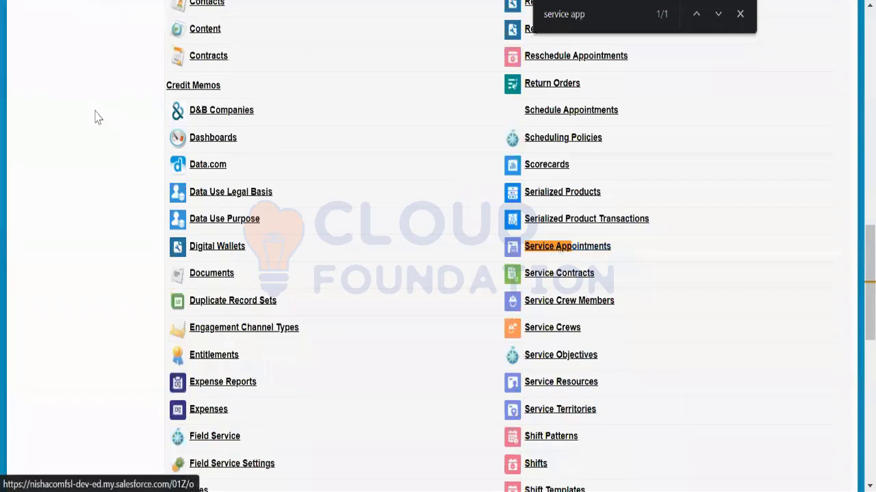
key("Escape")
key("Return")
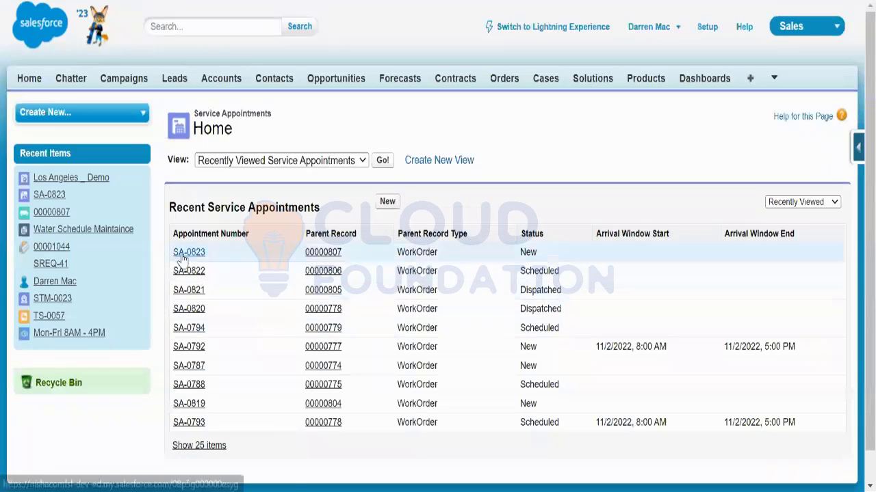
left_click(185, 252)
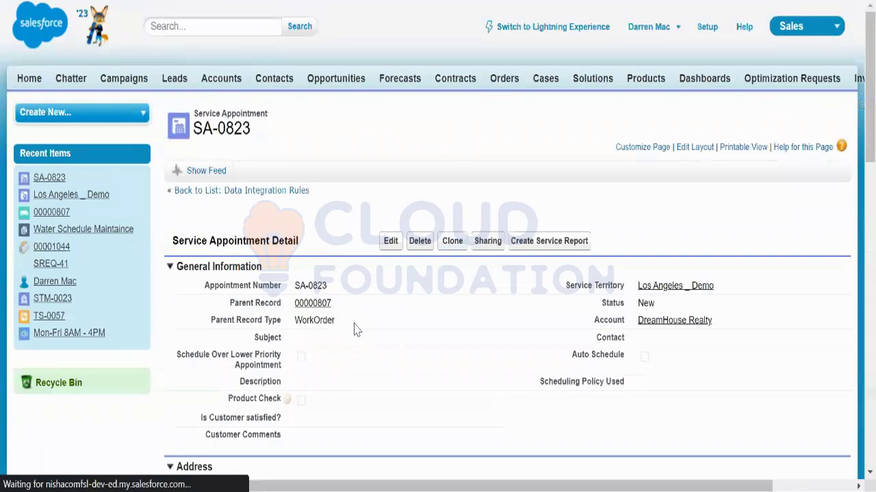
Step: Check that SA-0823's Geocodes for Service Appointment Address rule shows Not Compared
scroll(355, 329, "down", 10)
scroll(354, 328, "down", 2)
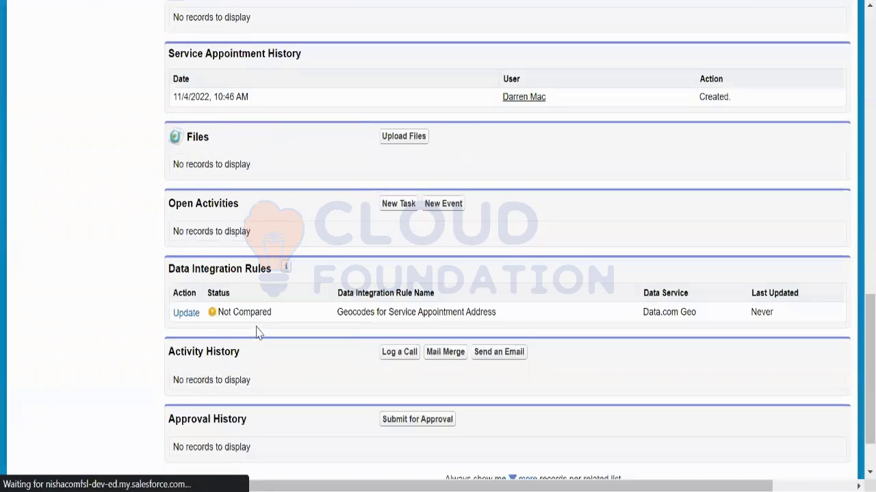
left_click_drag(289, 317, 218, 310)
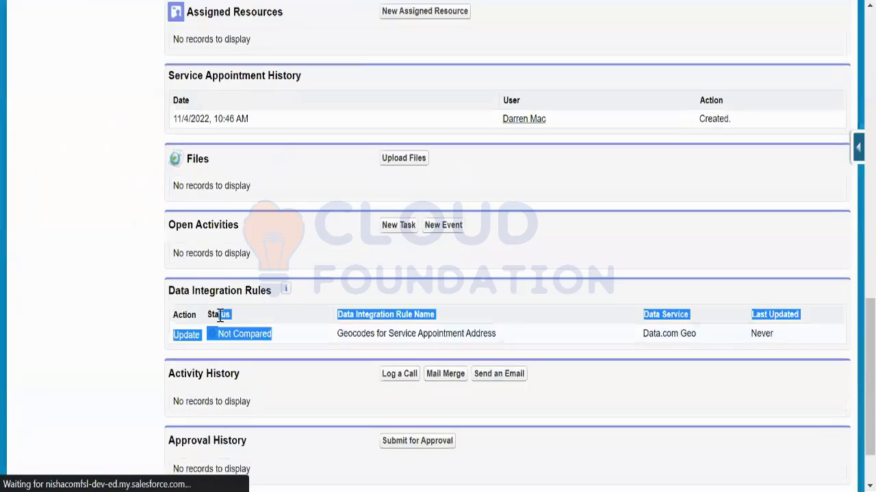
left_click(116, 355)
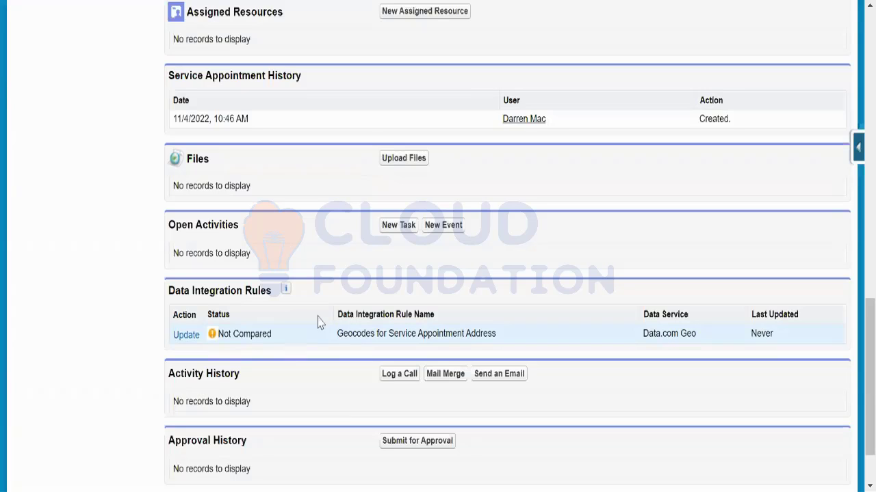
left_click_drag(496, 334, 339, 335)
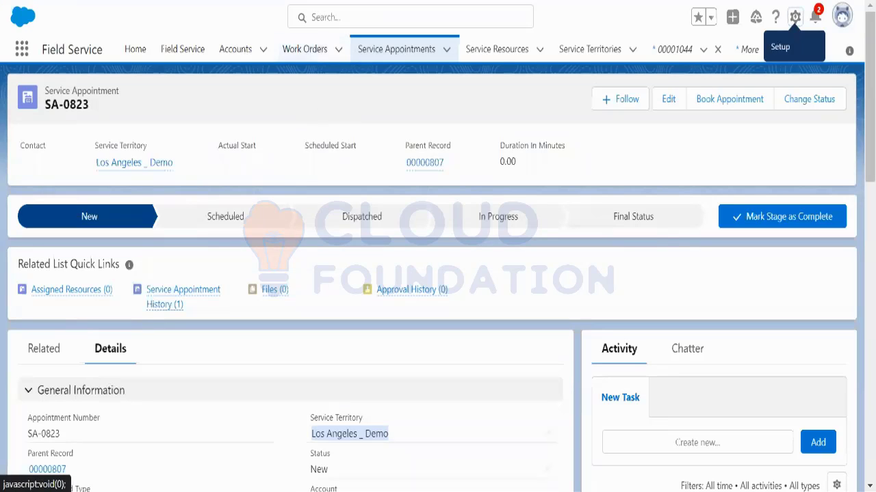
Step: Open the Field Service dispatcher console on the Friday, November 4, 2022 Gantt
left_click(180, 57)
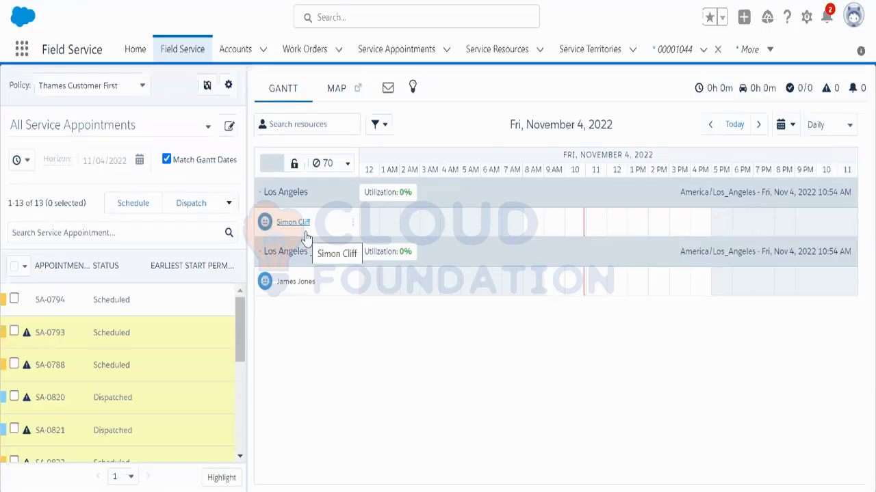
left_click(107, 88)
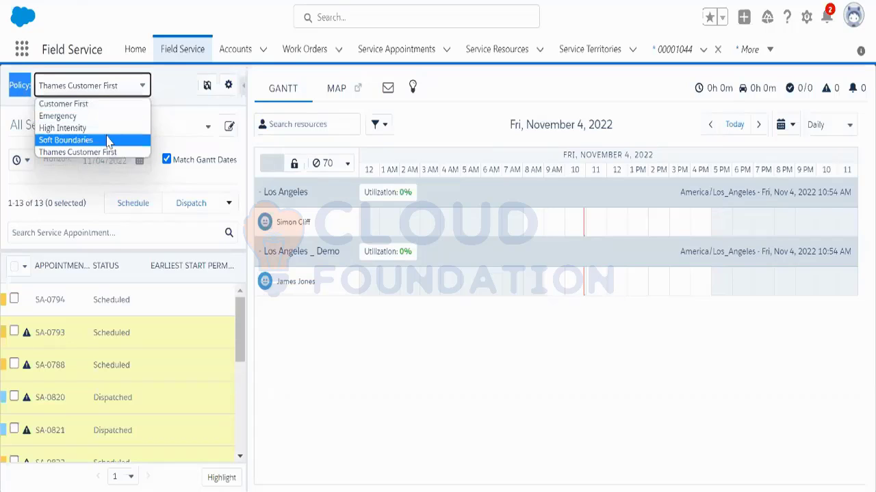
left_click(164, 97)
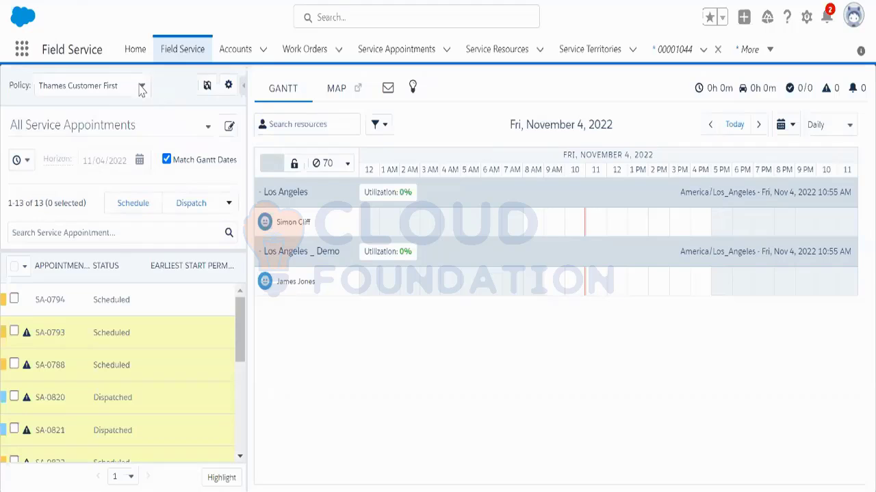
Step: Change the scheduling policy from Thames Customer First to Customer First
left_click(141, 86)
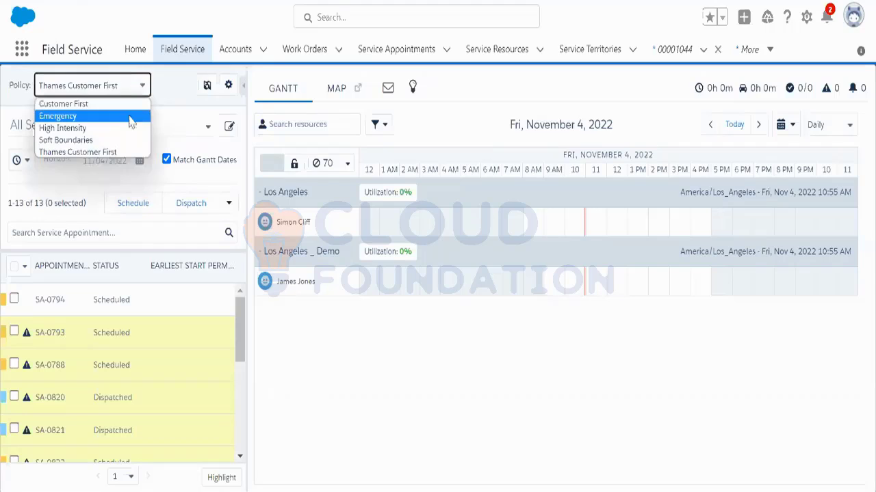
left_click(86, 104)
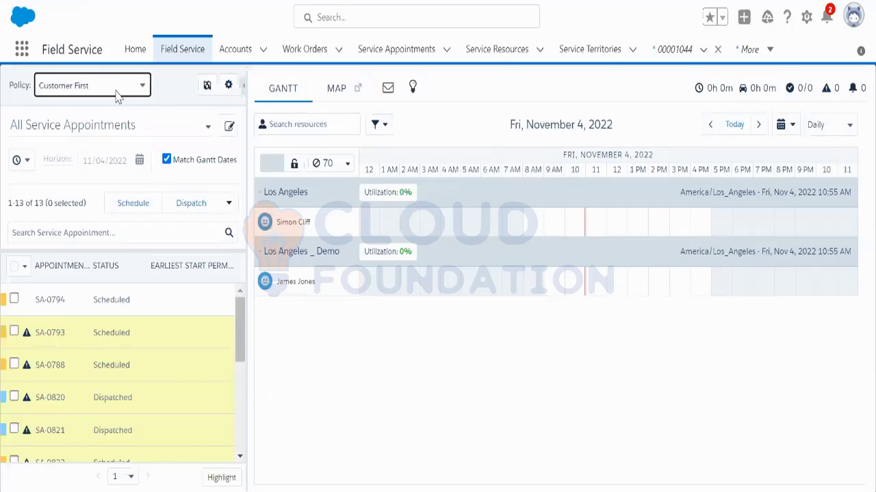
left_click(117, 95)
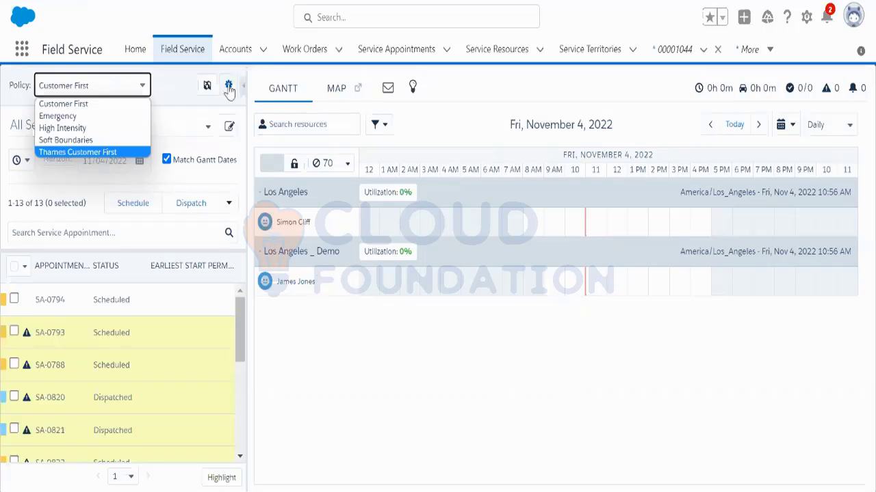
left_click(175, 103)
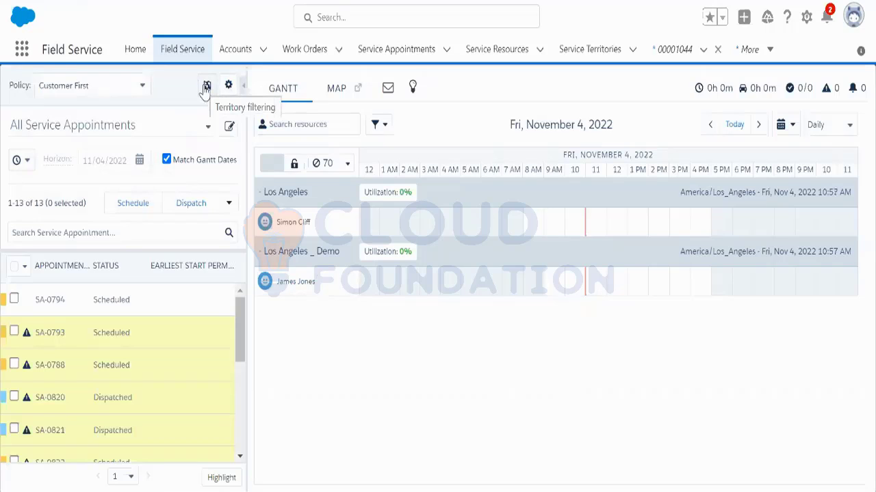
Step: Uncheck the LA sub-territory, Los Angeles and New York in the territory filter, then leave without applying
left_click(205, 87)
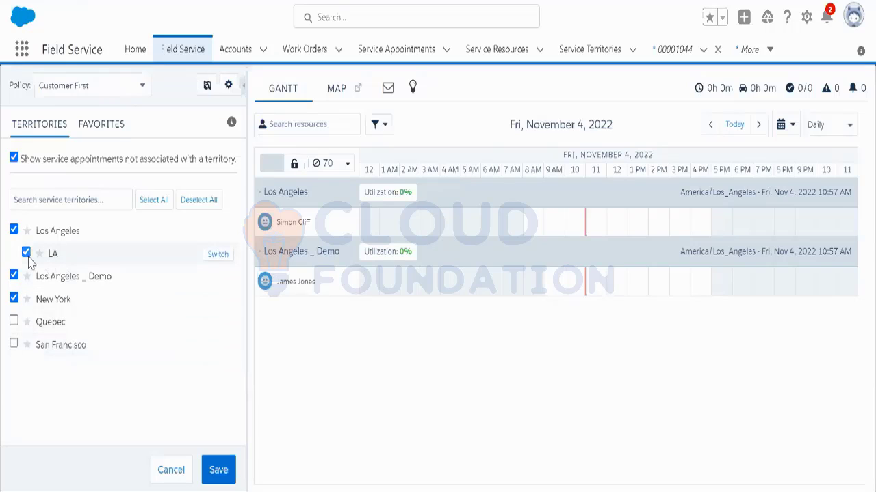
left_click(26, 253)
left_click(14, 230)
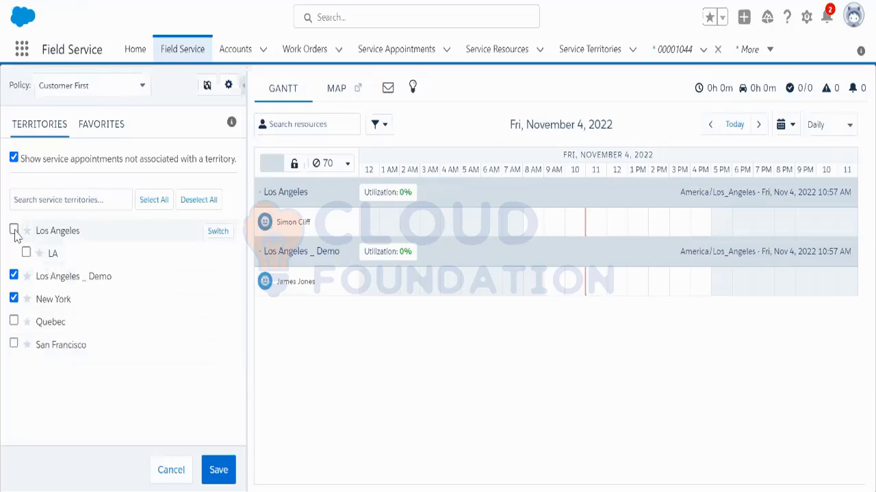
left_click(14, 299)
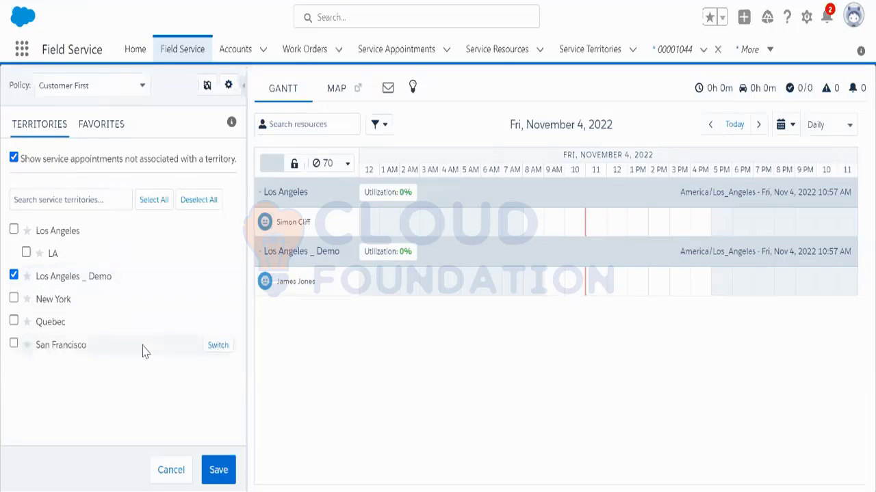
left_click(208, 471)
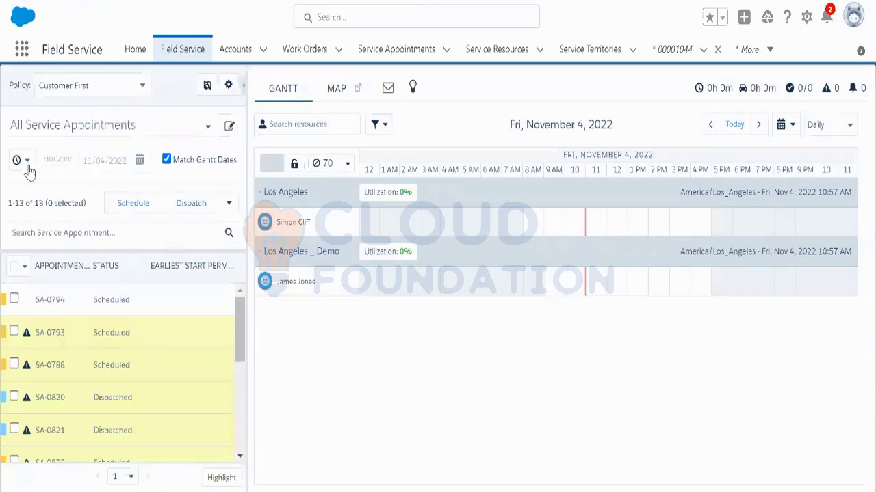
Step: Move the Gantt to Thursday, November 3, 2022 and cancel the territory list
mouse_move(53, 171)
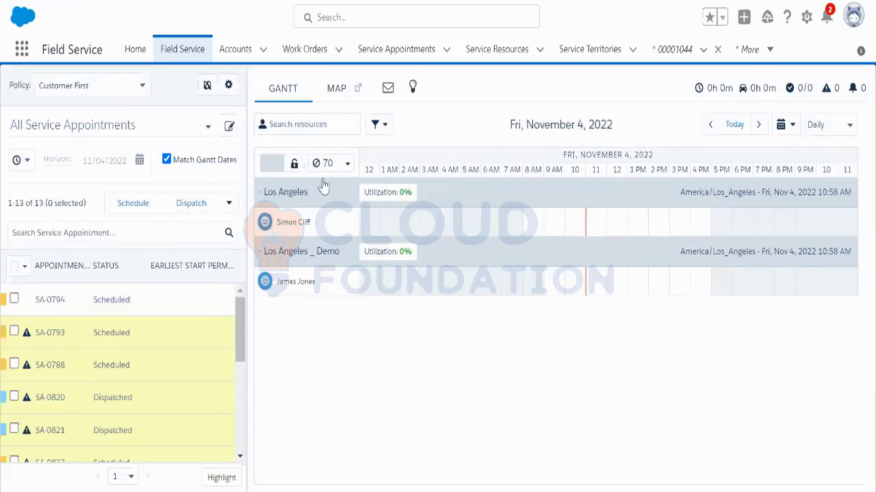
left_click(206, 85)
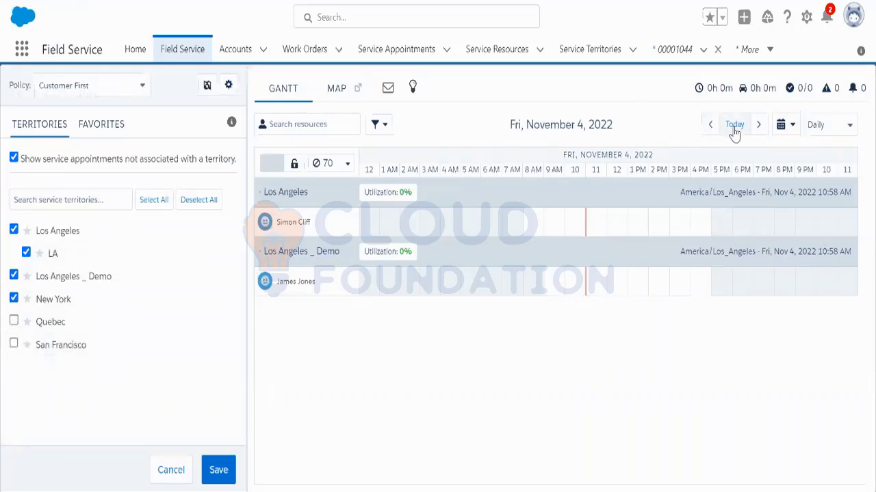
left_click(787, 130)
left_click(775, 208)
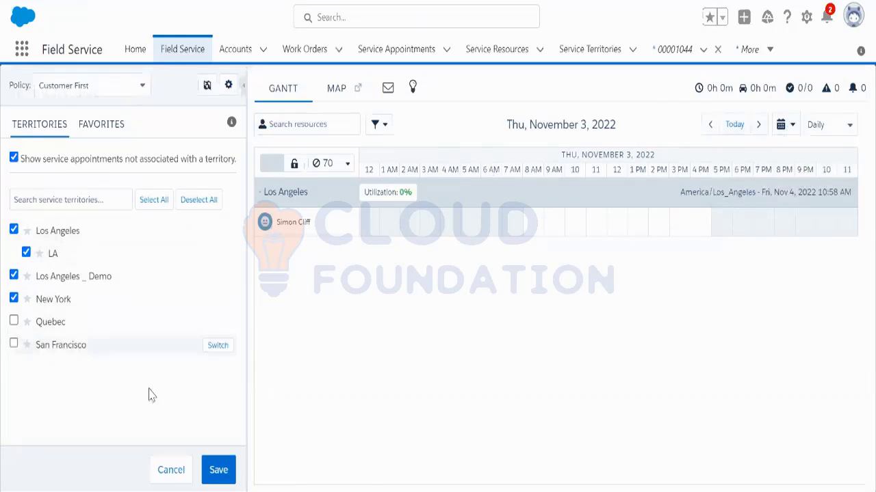
left_click(171, 471)
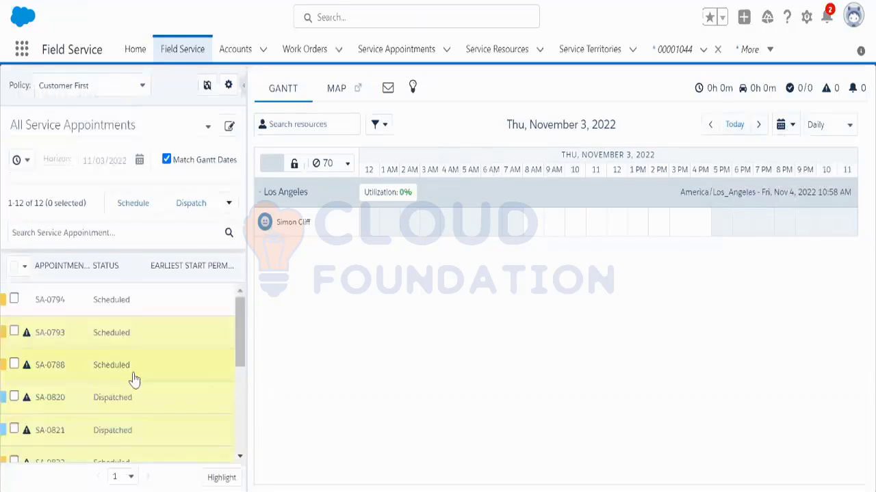
Step: View Wednesday, November 2 on the Gantt, then return it to today, November 4, 2022
left_click(780, 133)
left_click(754, 208)
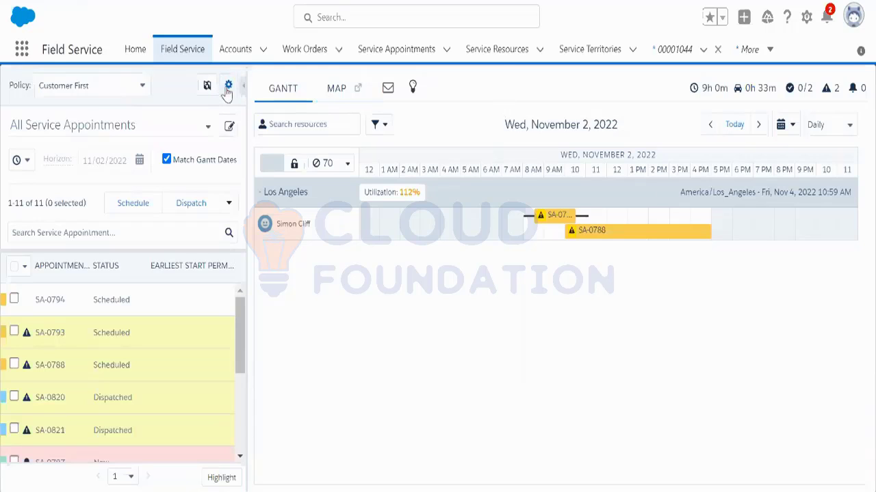
left_click(725, 128)
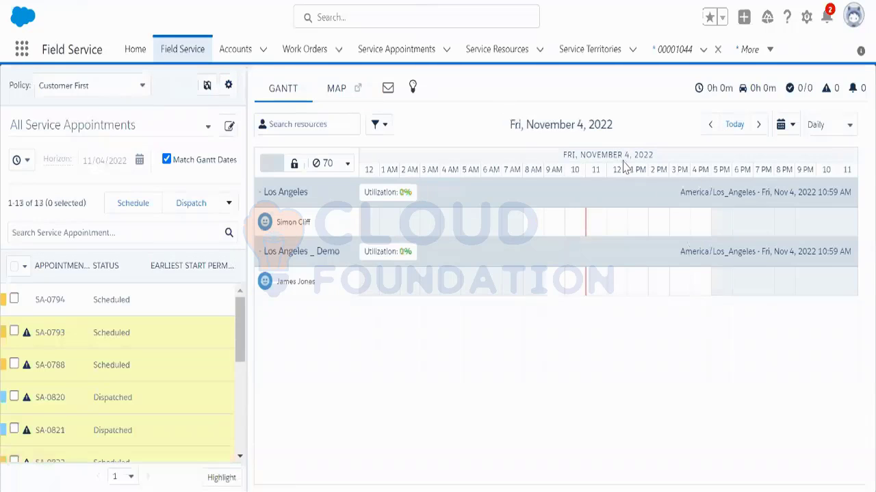
Step: Review the Dispatch Console Settings, keeping Default Sidebar View as Appointment List
left_click(227, 87)
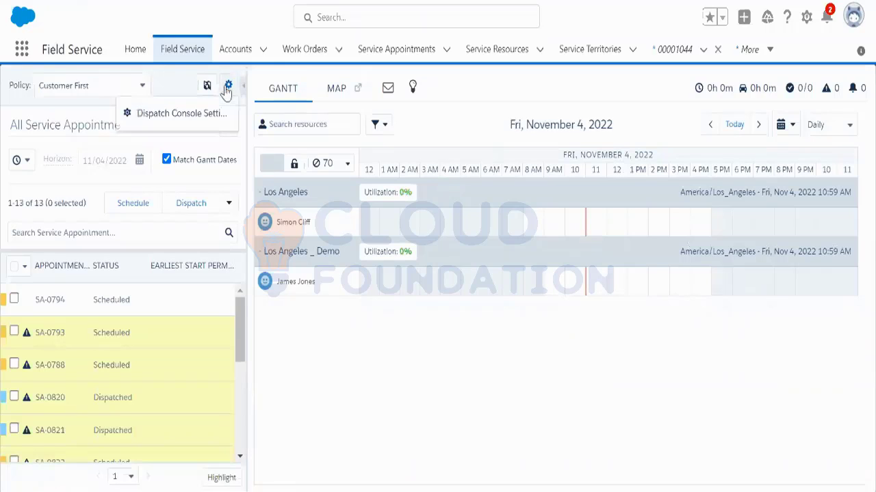
left_click(171, 118)
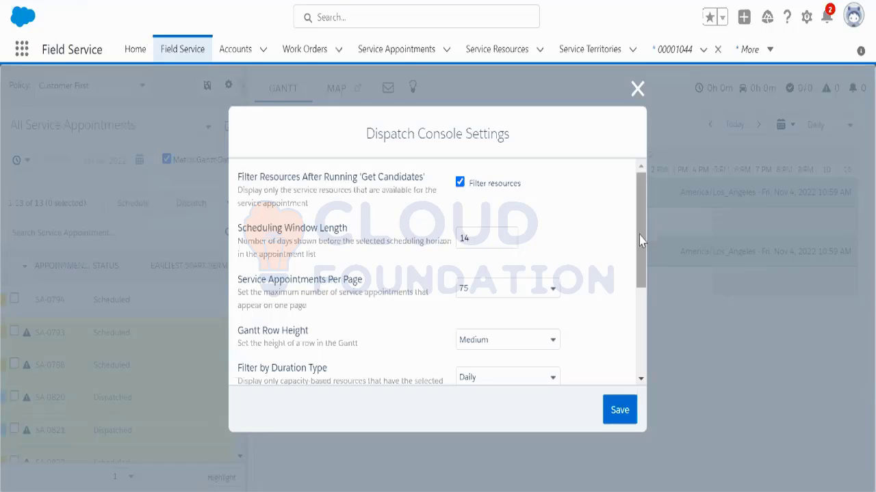
left_click_drag(641, 240, 638, 334)
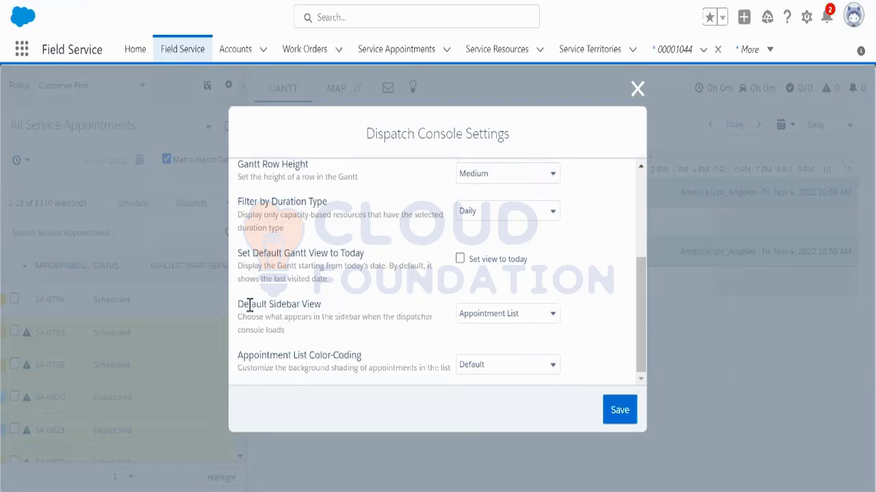
left_click_drag(239, 305, 342, 309)
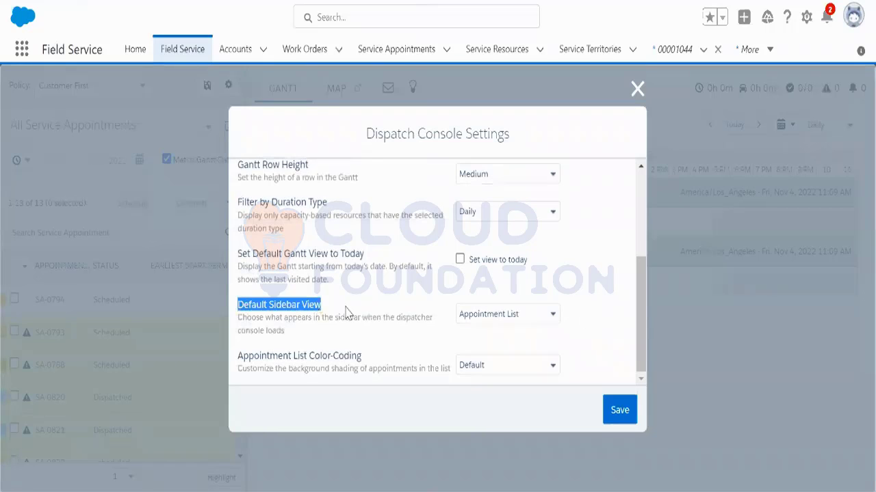
left_click(467, 320)
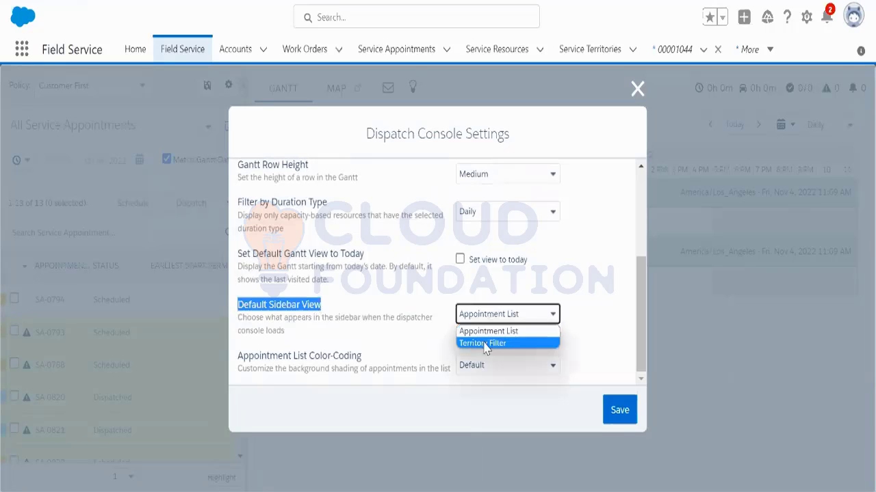
left_click(587, 292)
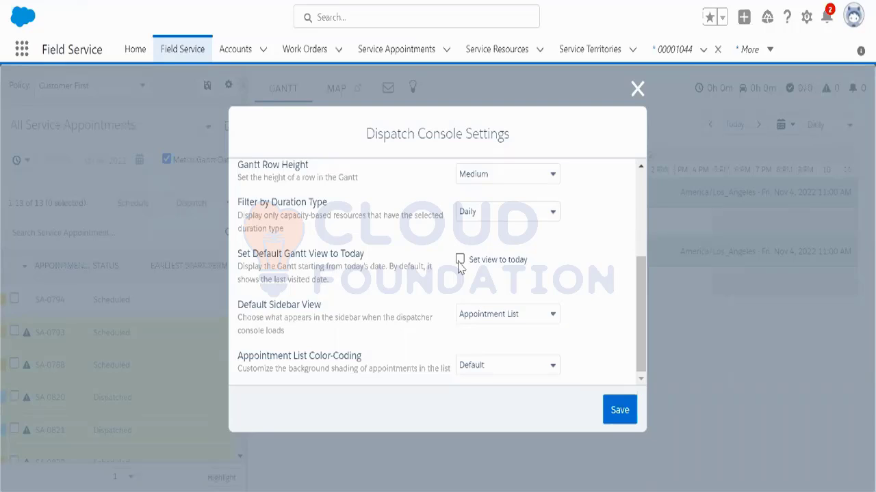
left_click_drag(636, 328, 638, 236)
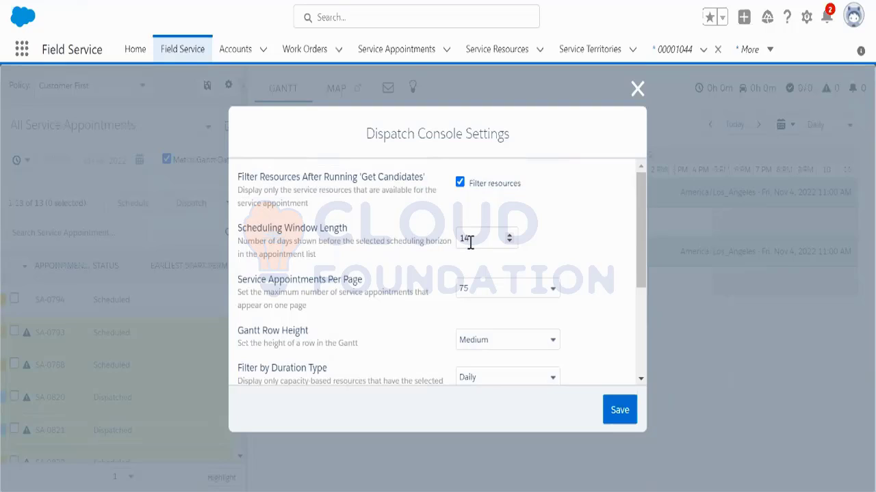
Step: Leave Service Appointments Per Page at 75 after checking its choices
left_click(485, 292)
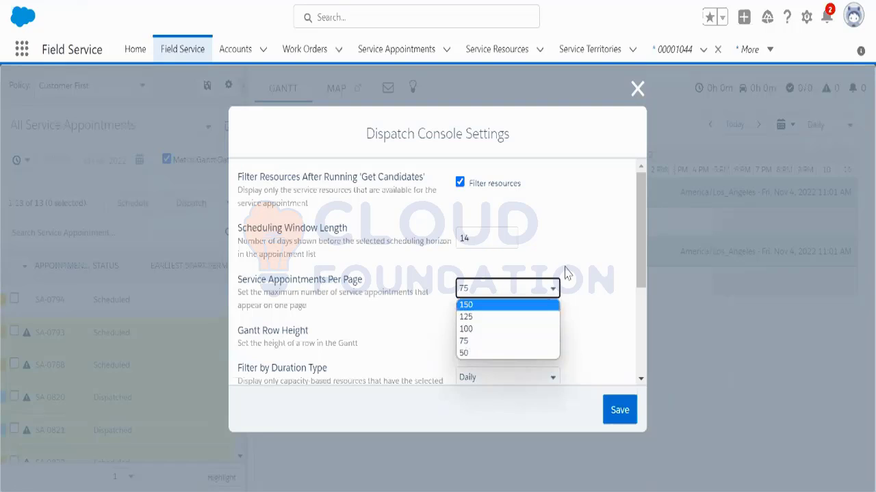
left_click(560, 236)
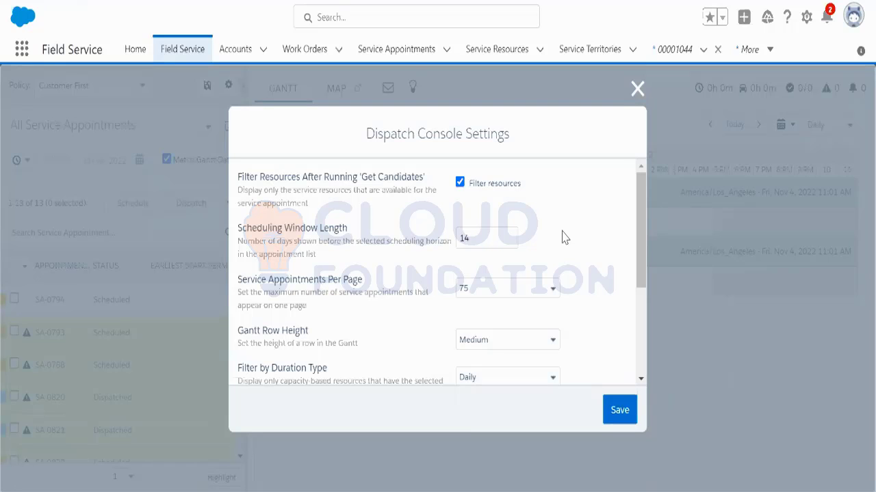
Step: Close the console settings, check the appointment list page choices, and open the Gantt's Hours filter
left_click(637, 89)
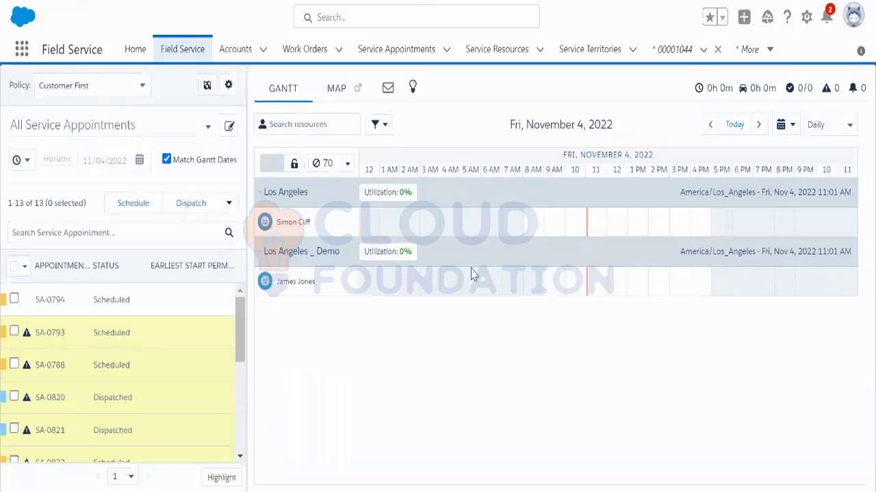
left_click(125, 476)
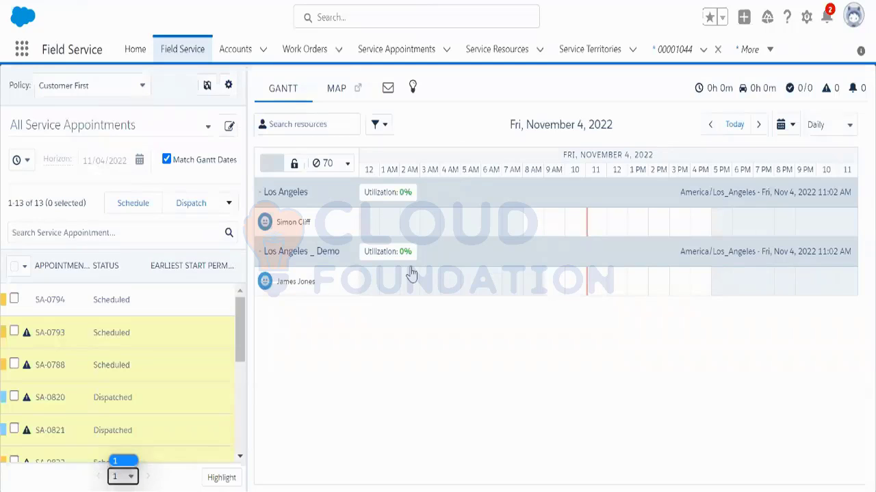
left_click(377, 125)
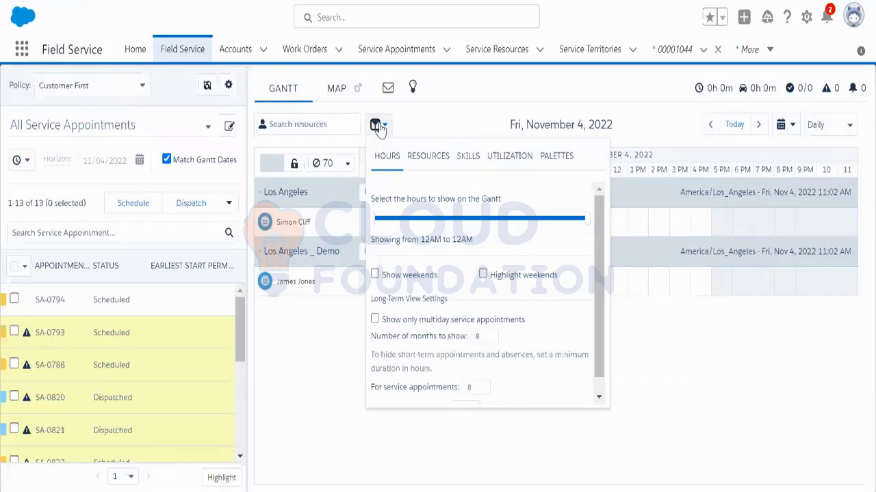
Step: Review the Gantt resource sort orders, keep Resource Type, and go to the Service Resources list
left_click(438, 164)
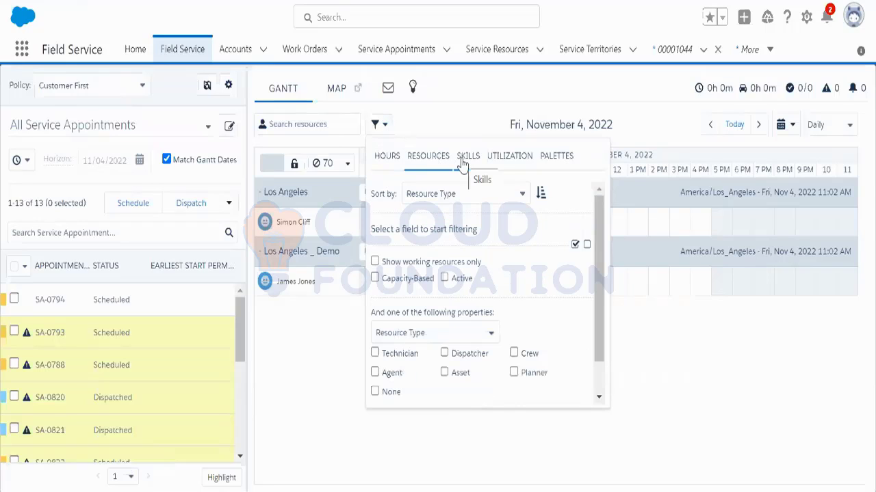
left_click(464, 194)
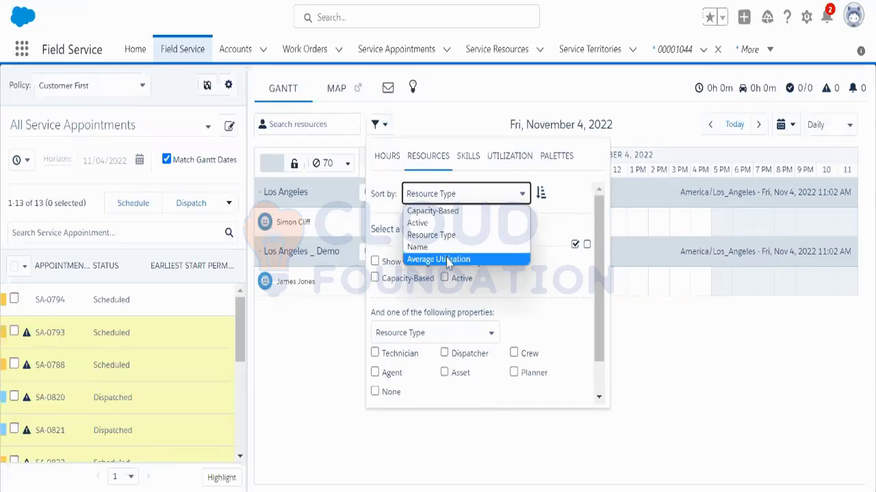
left_click(537, 291)
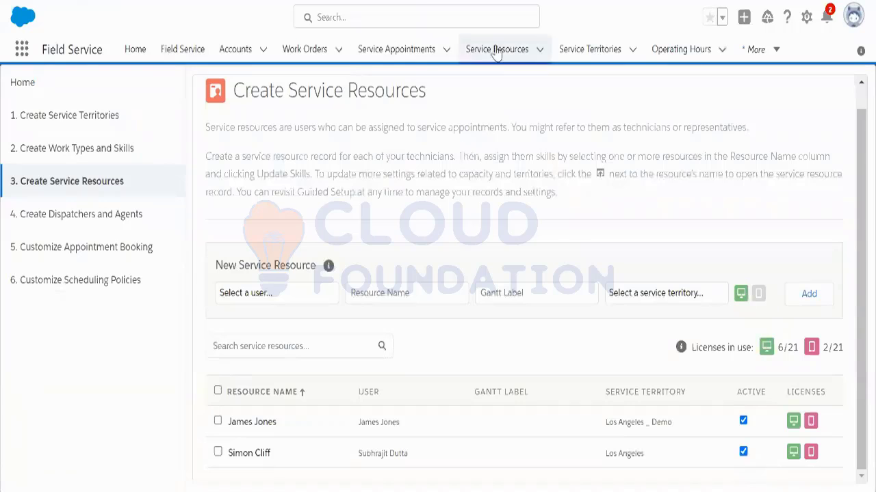
left_click(497, 52)
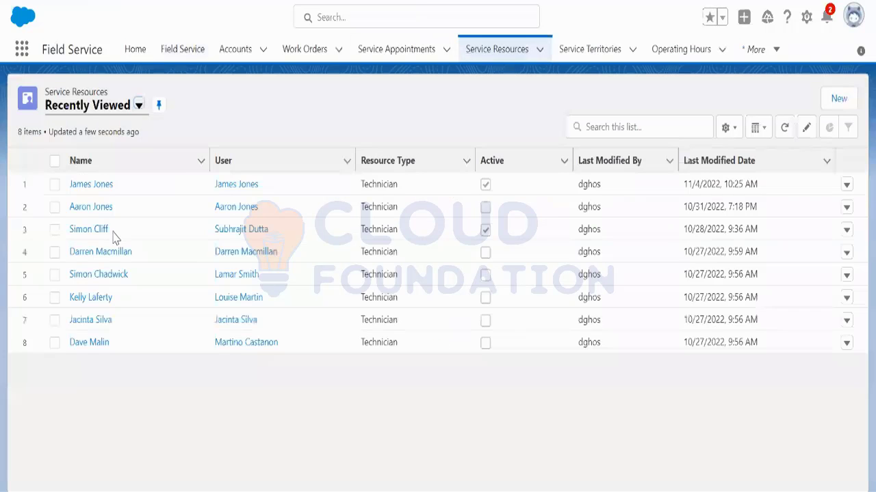
left_click(111, 184)
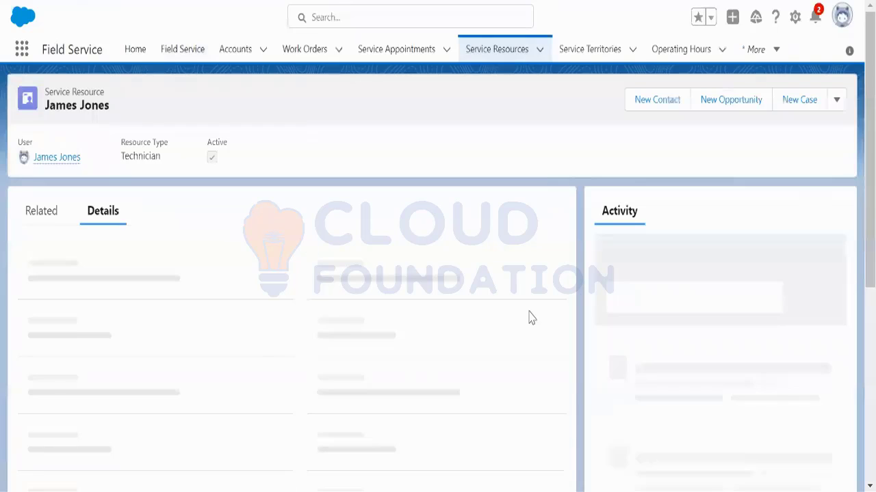
scroll(262, 352, "down", 2)
scroll(370, 330, "up", 2)
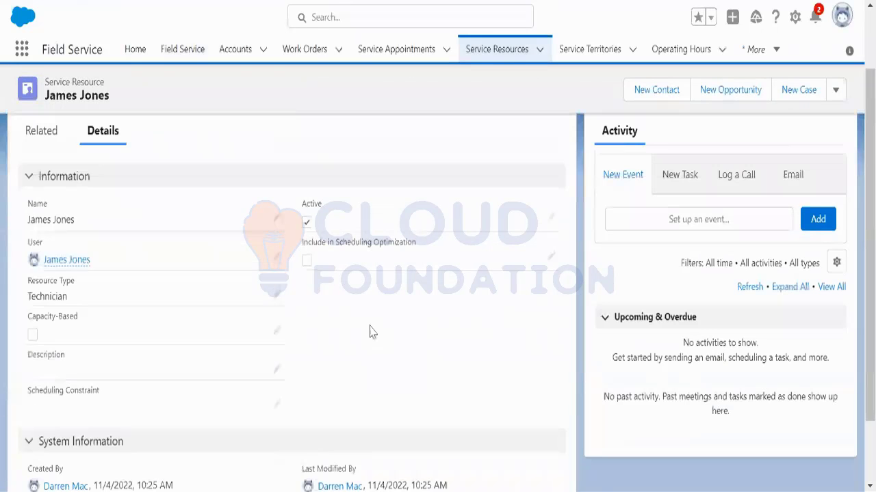
left_click(276, 296)
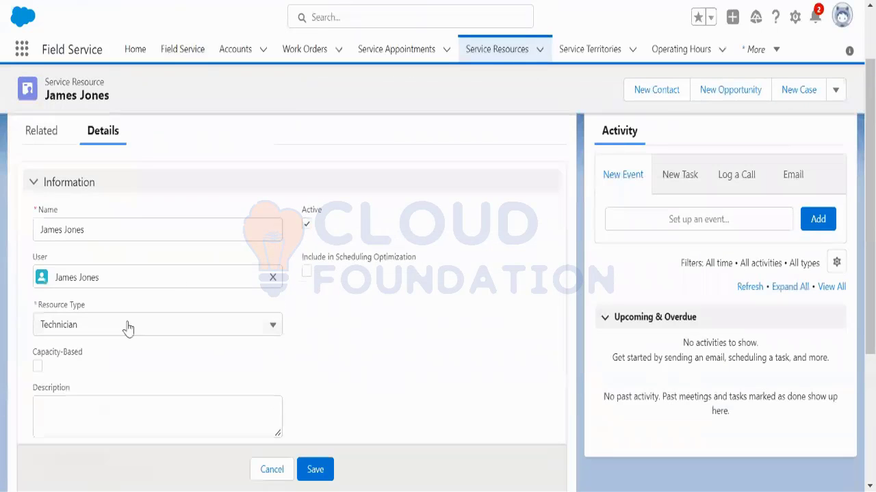
left_click(153, 336)
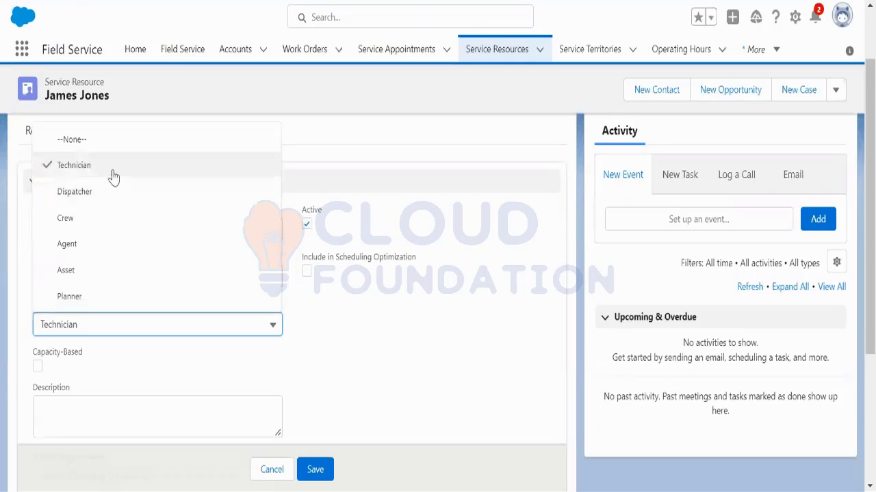
left_click(344, 345)
left_click(314, 470)
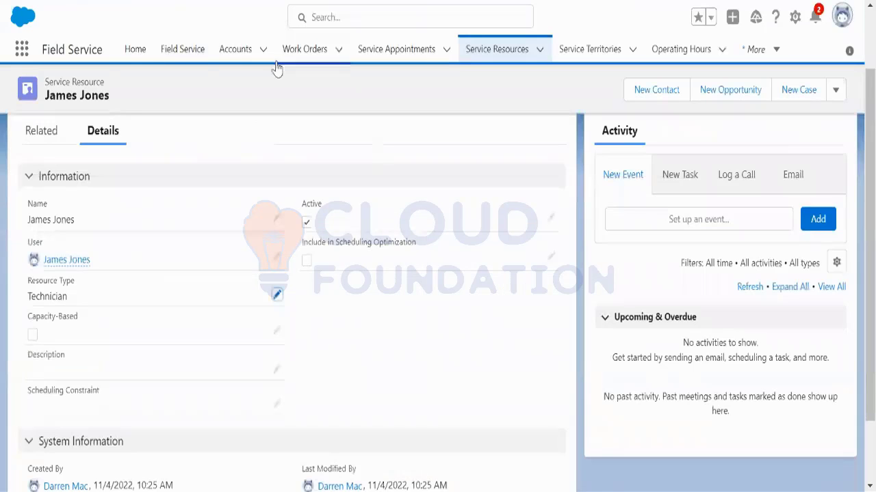
left_click(171, 54)
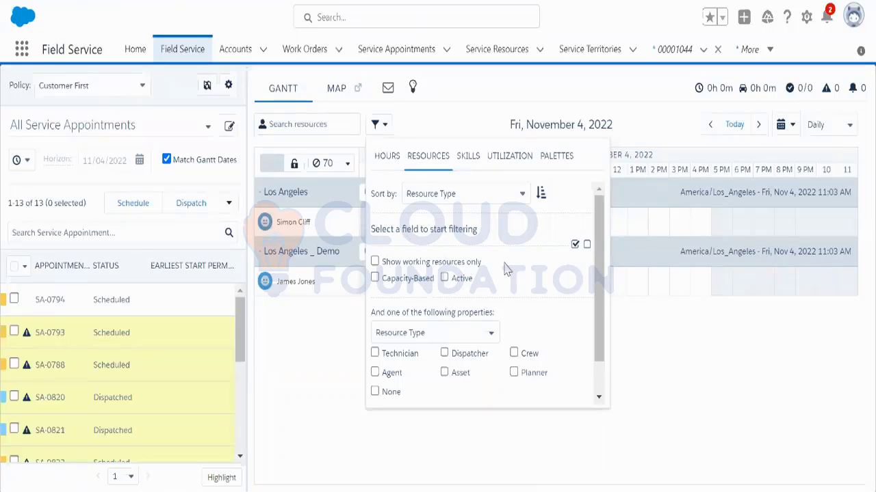
Step: Close the resource filter panel to reveal the Gantt timeline for both Los Angeles territories
left_click(636, 372)
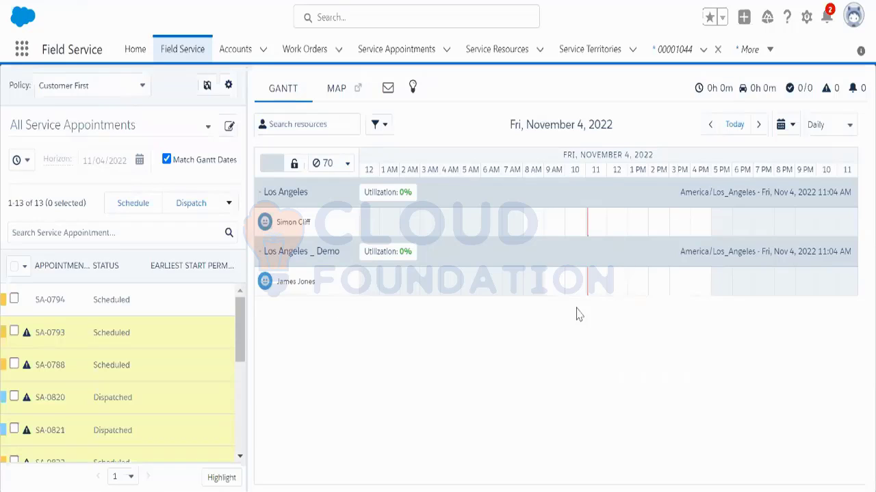
Step: Set the non-availability duration spinner to 90 minutes
left_click(342, 163)
left_click(344, 164)
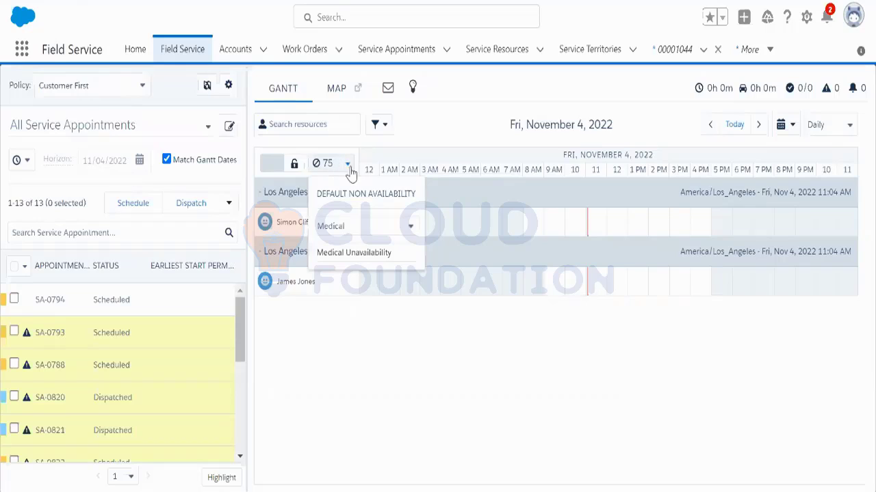
left_click(379, 152)
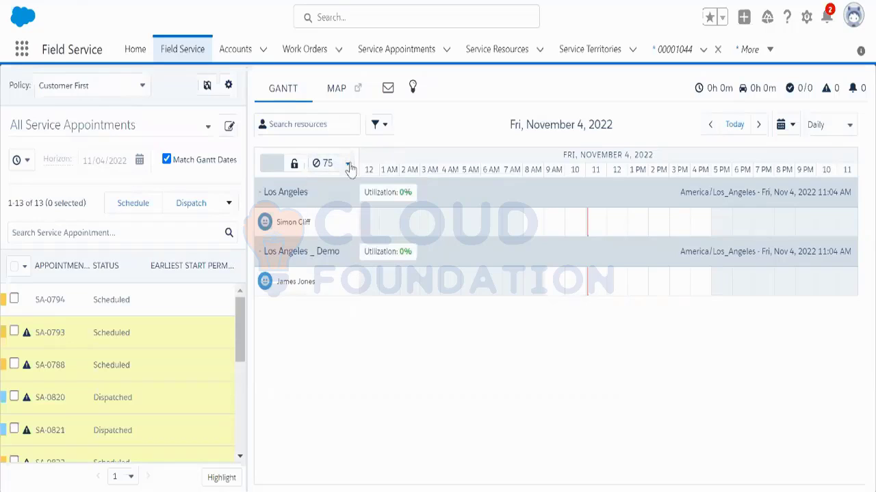
left_click(347, 168)
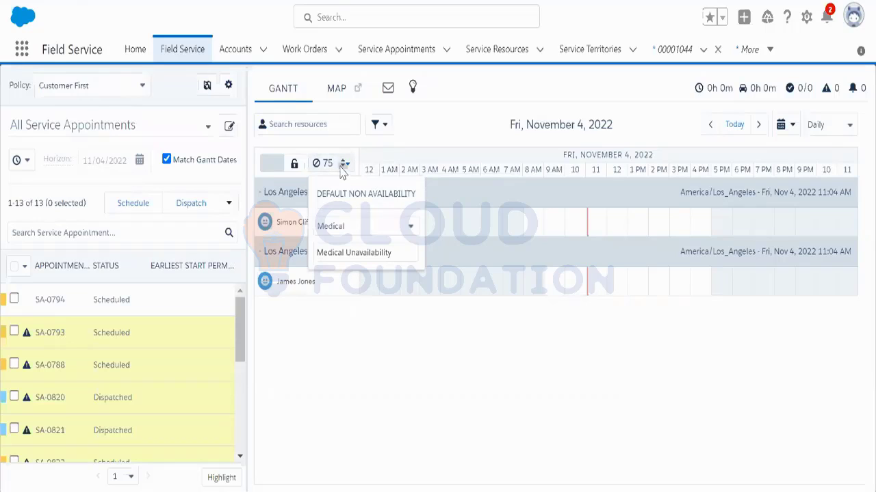
left_click(342, 162)
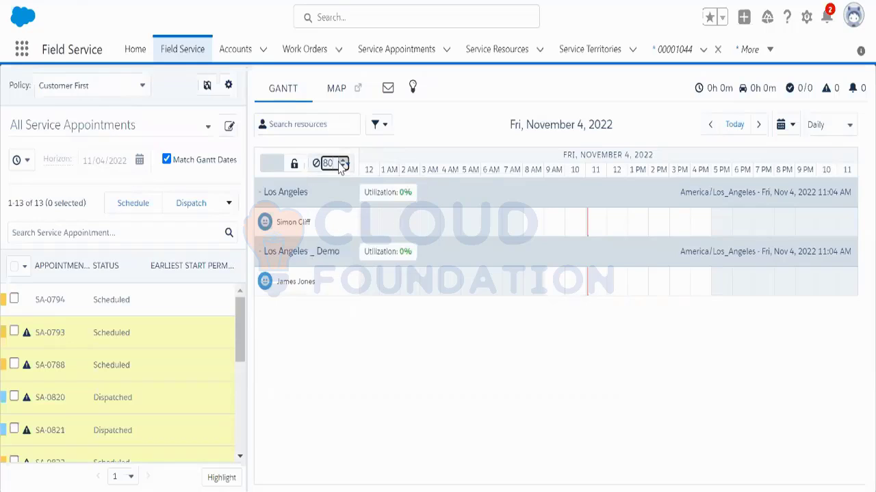
left_click(340, 164)
left_click(398, 146)
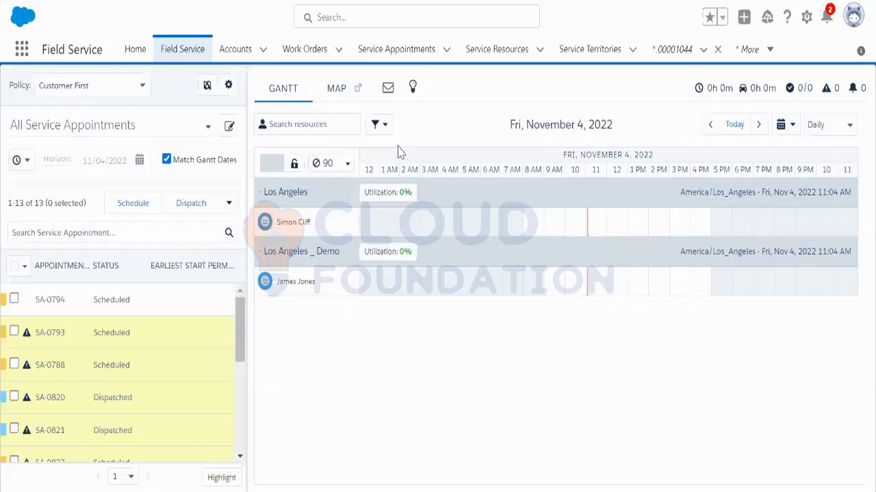
left_click(343, 167)
left_click(345, 164)
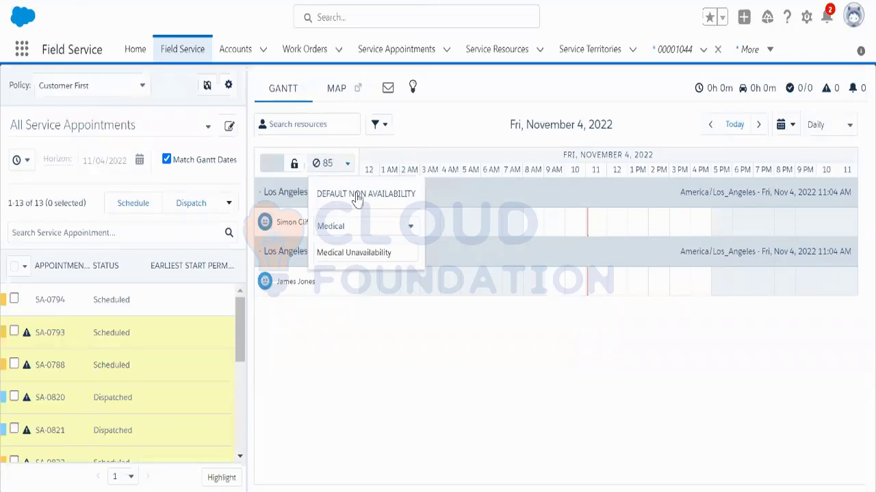
left_click(343, 161)
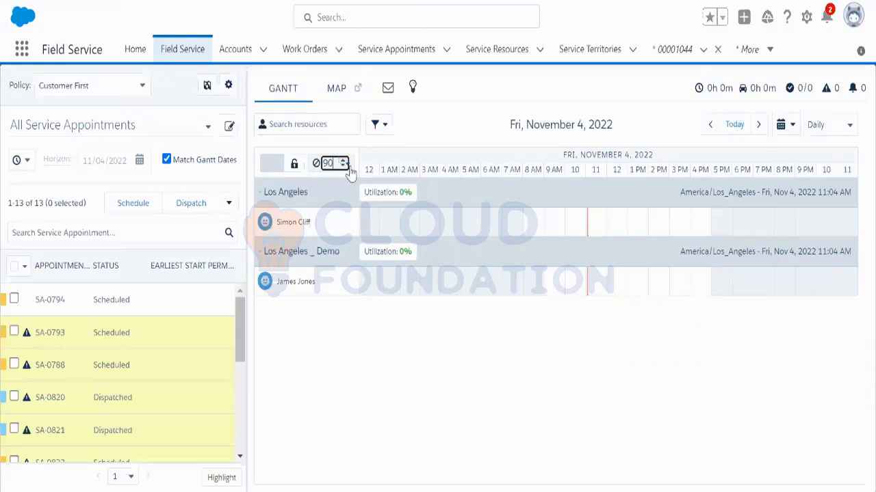
left_click(347, 167)
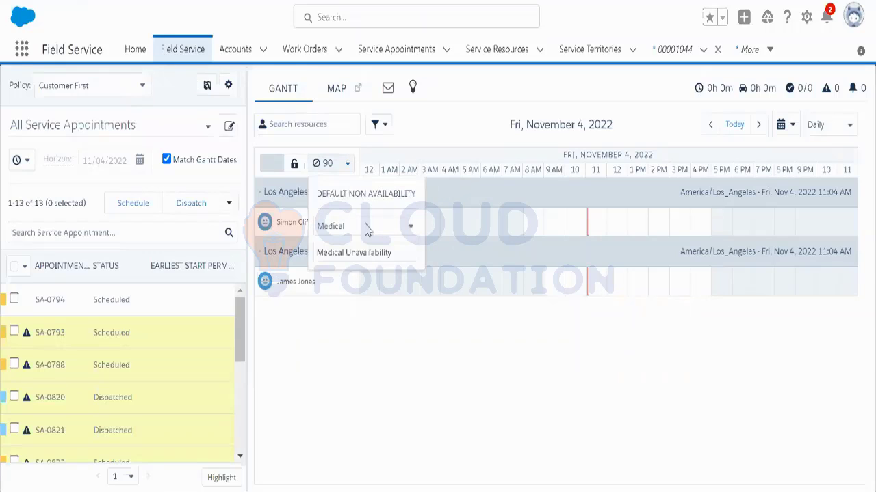
left_click(347, 230)
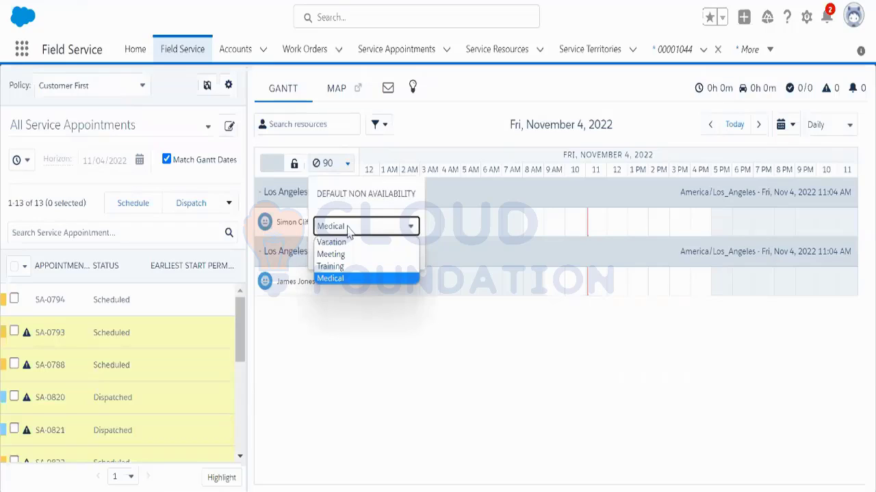
left_click(339, 280)
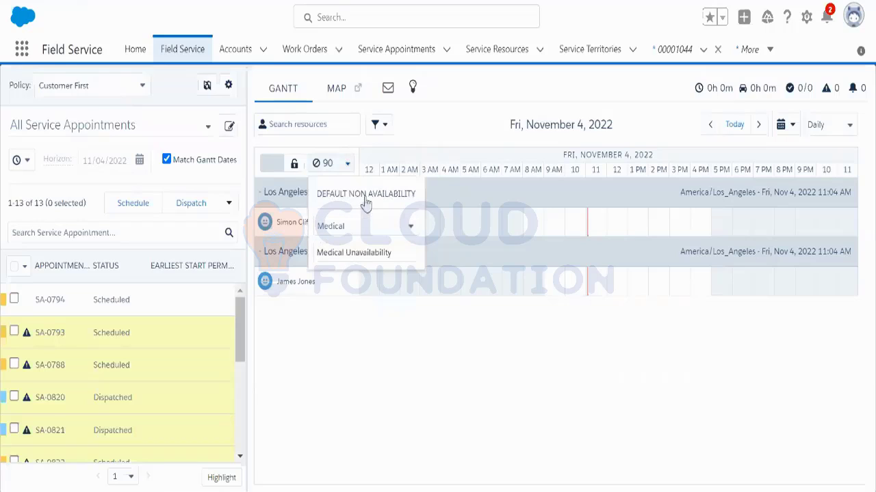
left_click_drag(371, 198, 604, 304)
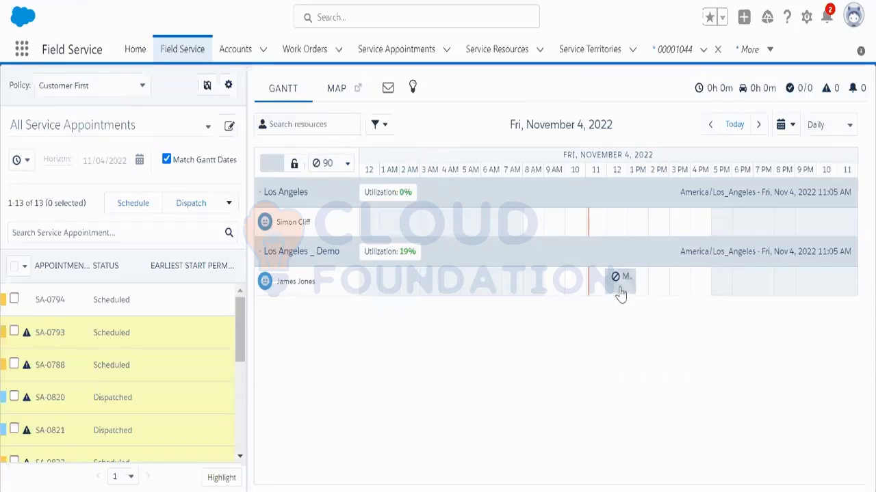
mouse_move(617, 290)
left_click(307, 290)
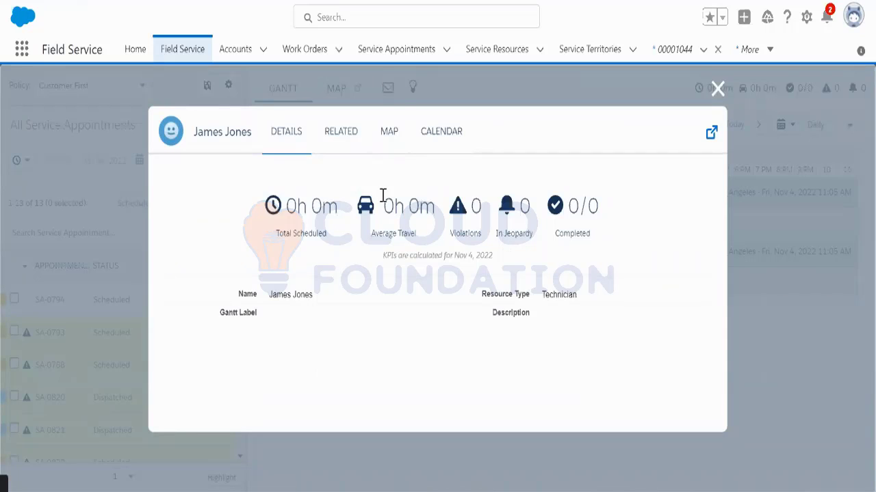
left_click(343, 134)
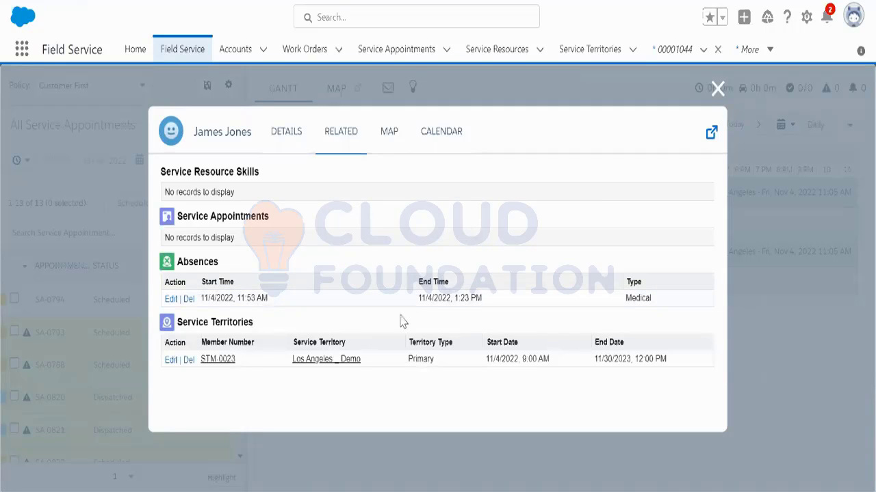
left_click_drag(659, 305, 240, 311)
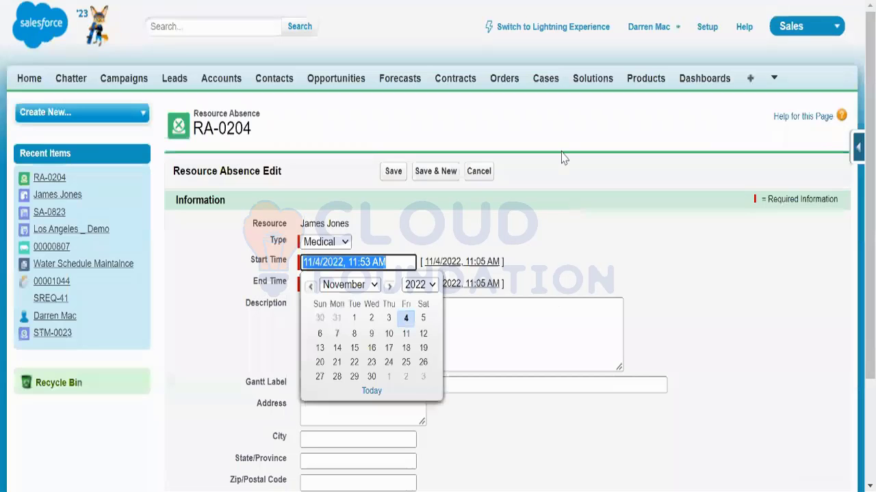
Step: Switch back to Lightning, cancel the RA-0204 edit unsaved, and go to the Service Resources list
left_click(484, 250)
left_click(545, 31)
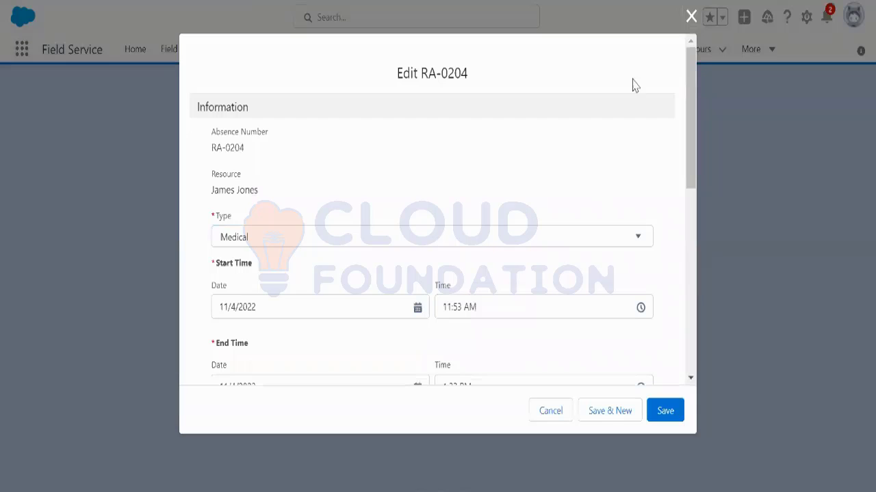
left_click(551, 411)
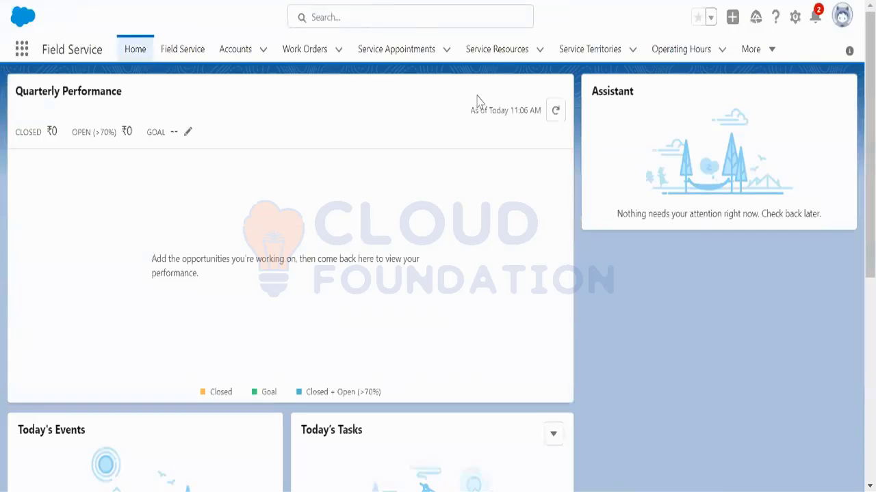
left_click(486, 55)
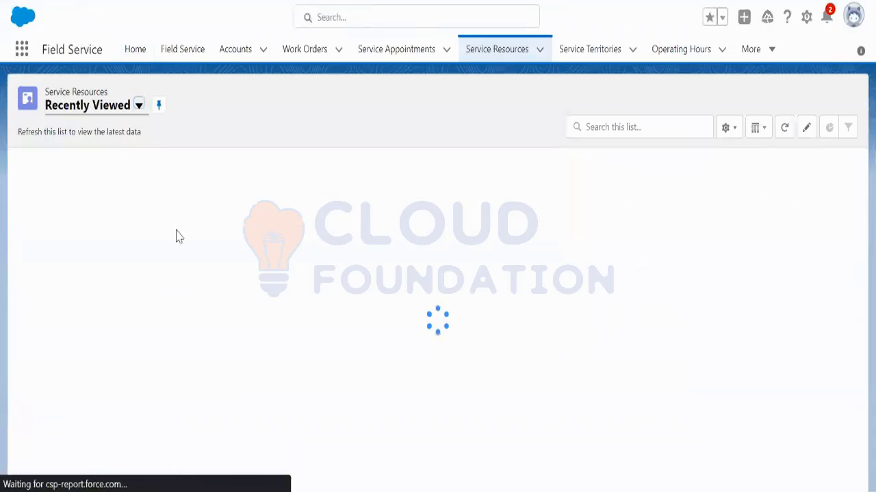
left_click(96, 191)
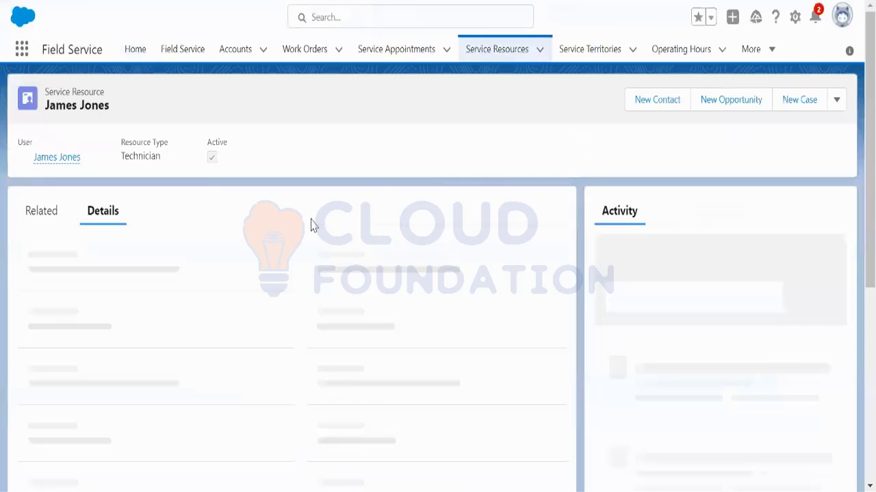
left_click(45, 214)
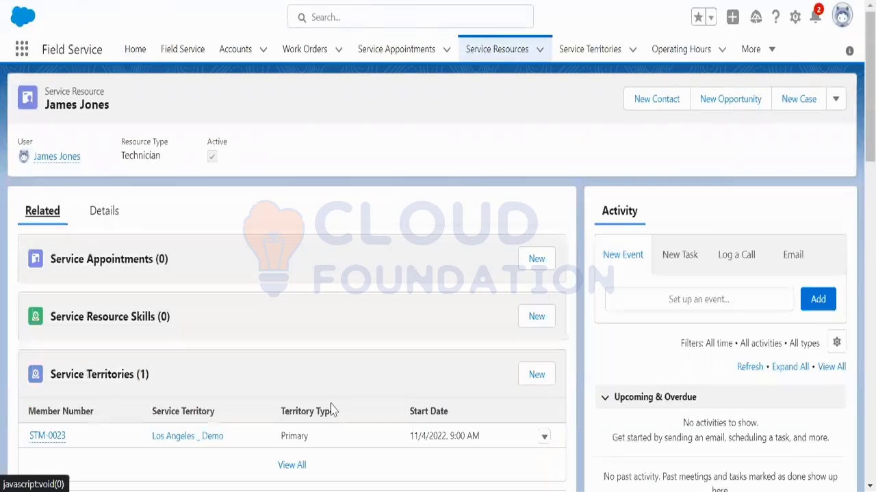
scroll(348, 397, "down", 2)
scroll(335, 366, "down", 3)
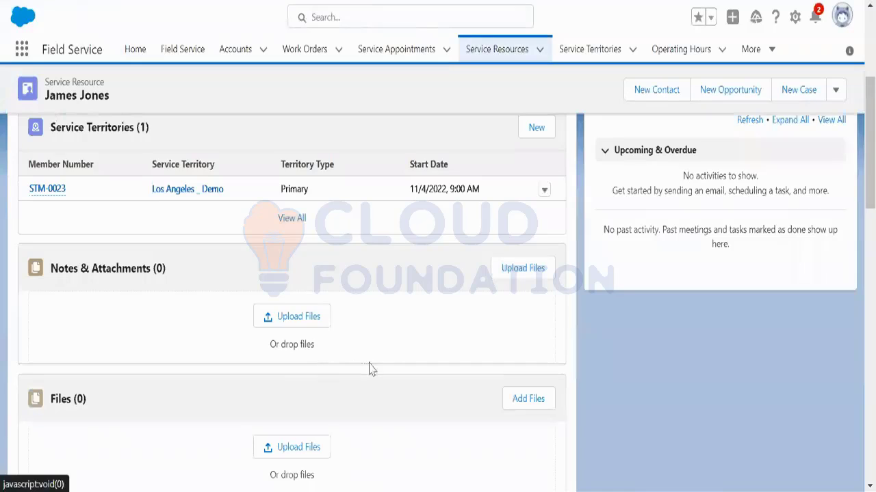
scroll(376, 365, "down", 3)
scroll(383, 361, "down", 3)
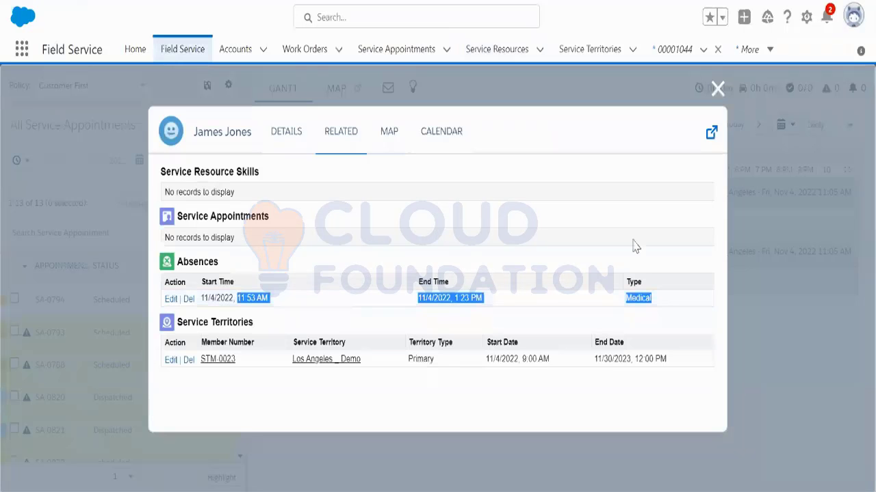
left_click(717, 93)
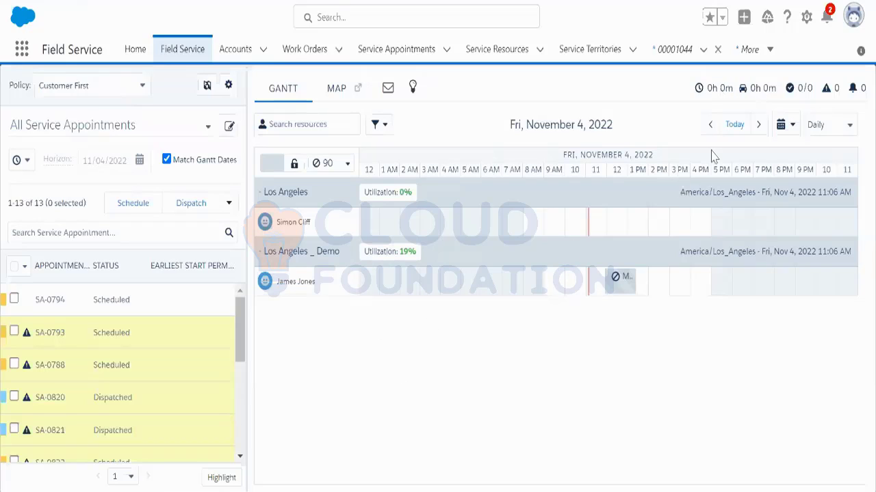
Step: Switch the Gantt to November 2, 2022 and inspect the SA-0788 bar and the KPI figures
left_click(781, 125)
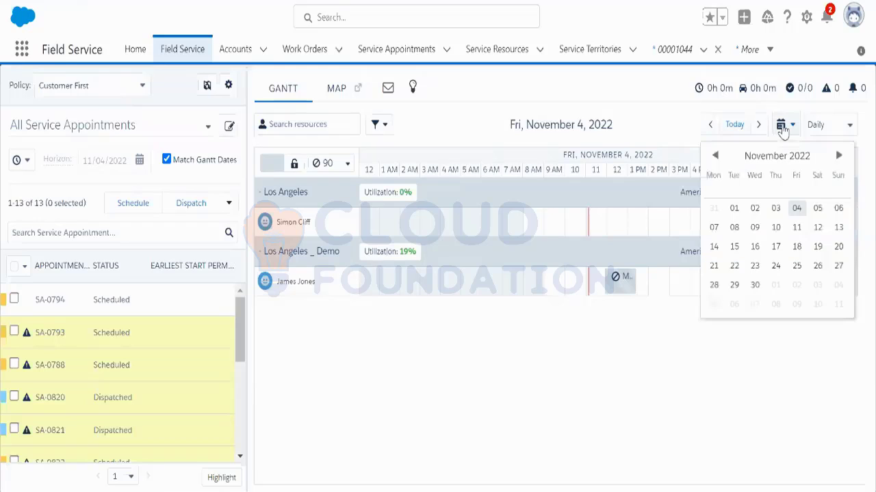
left_click(756, 209)
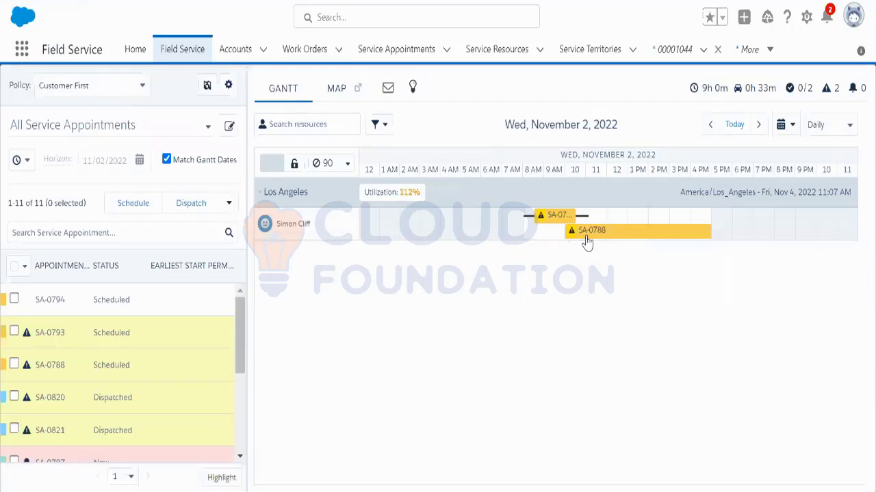
mouse_move(586, 242)
mouse_move(705, 95)
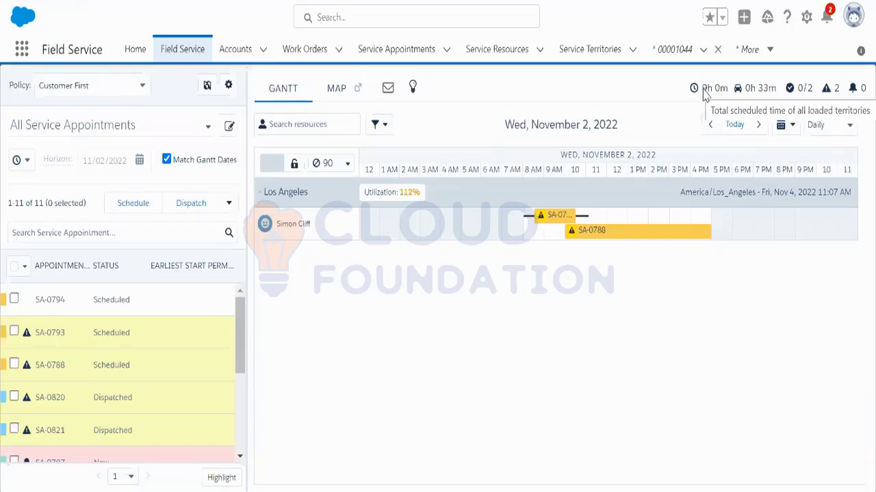
mouse_move(763, 100)
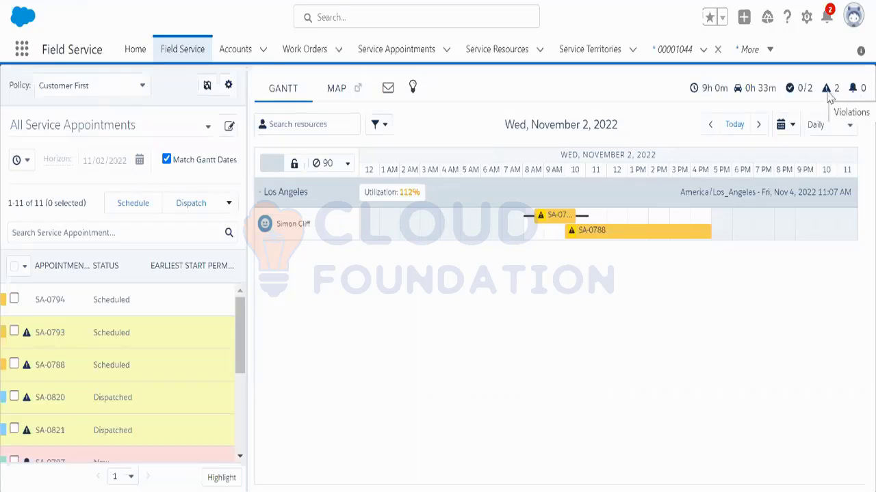
mouse_move(541, 219)
Step: Jump the schedule back to Today, November 4, and open the MAP view of resources
left_click(735, 127)
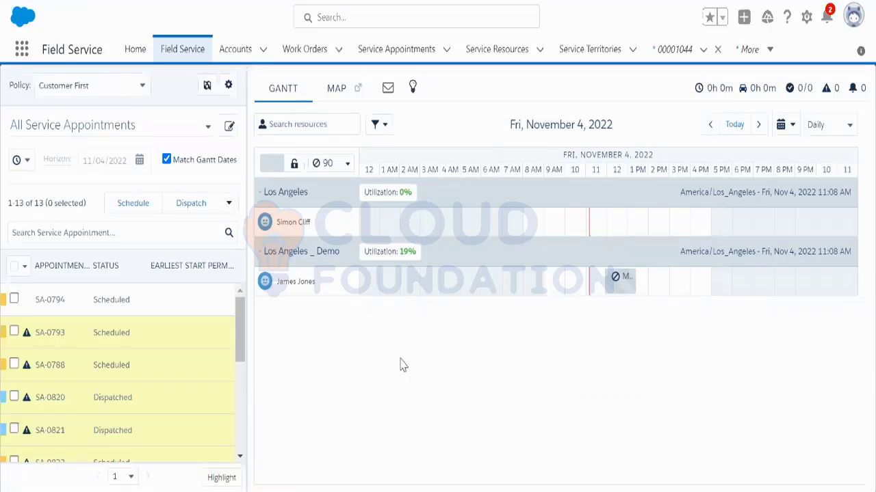
left_click(337, 95)
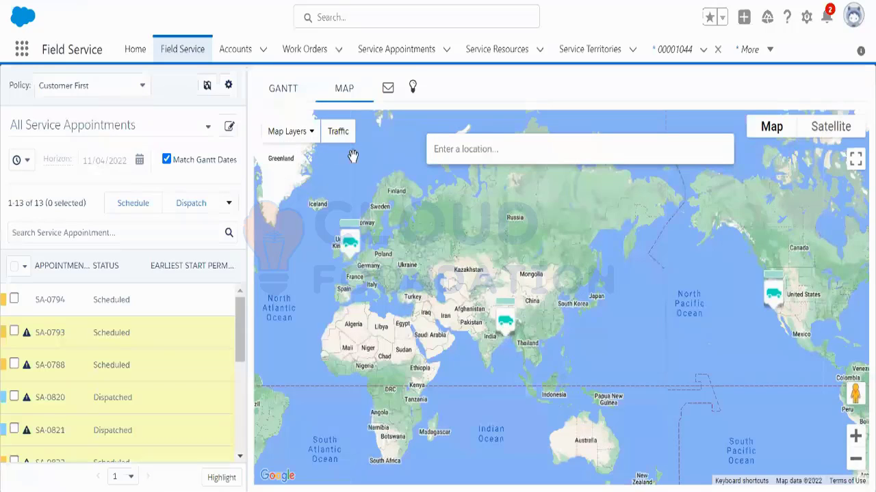
Step: Search the map for the Notepad++ address near Douglas Park and turn on the Traffic layer
left_click(465, 149)
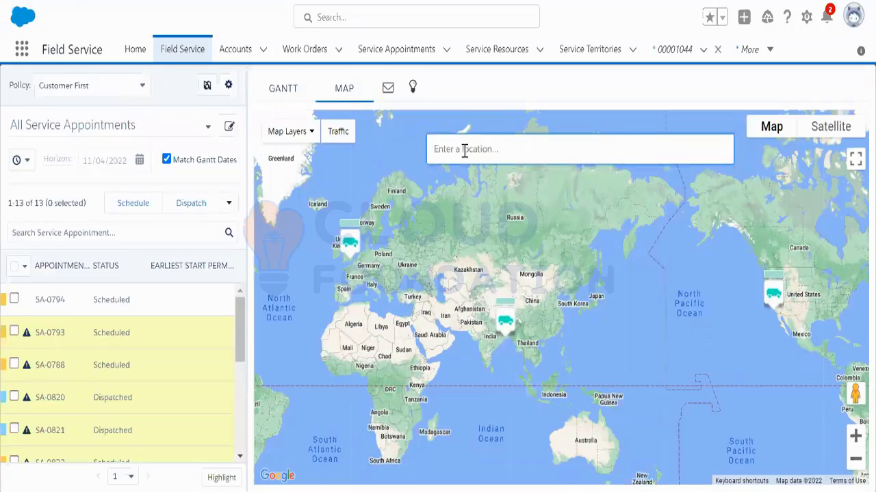
mouse_move(588, 491)
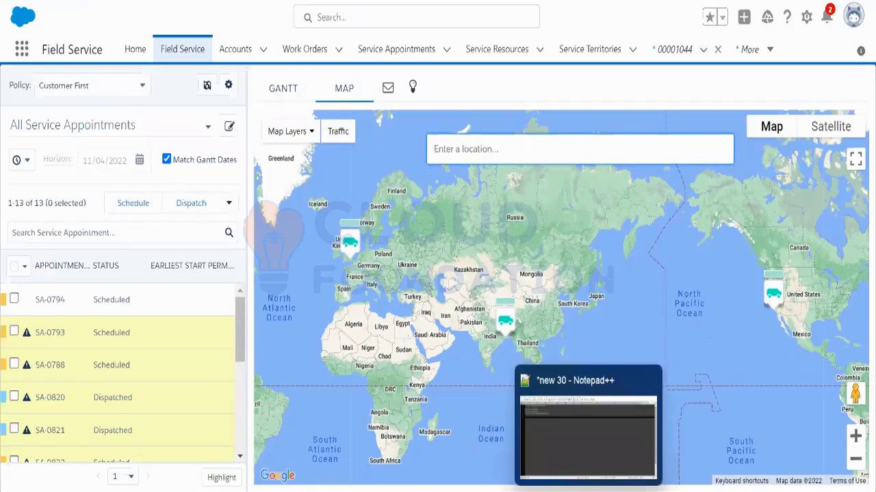
left_click(588, 491)
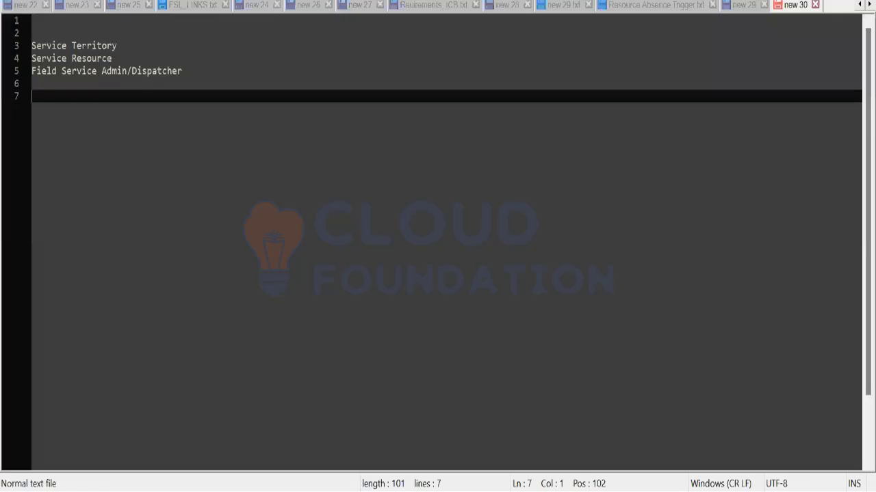
left_click(545, 491)
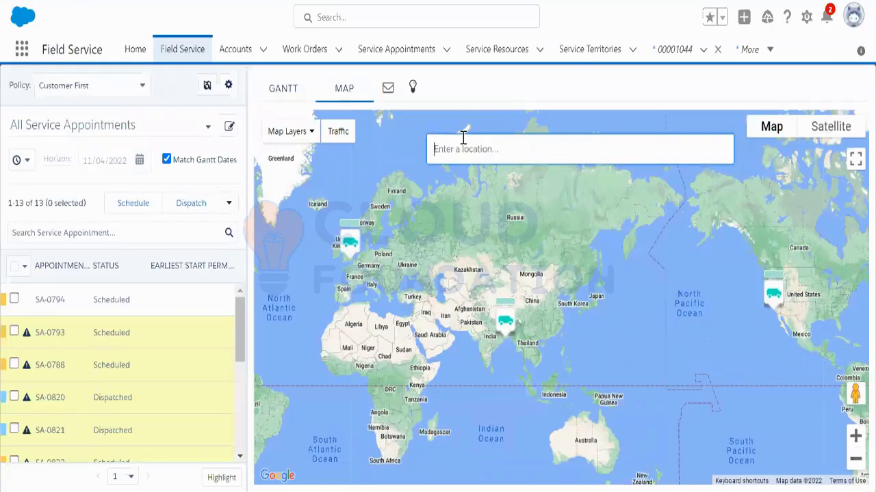
key("ctrl+v")
left_click(611, 190)
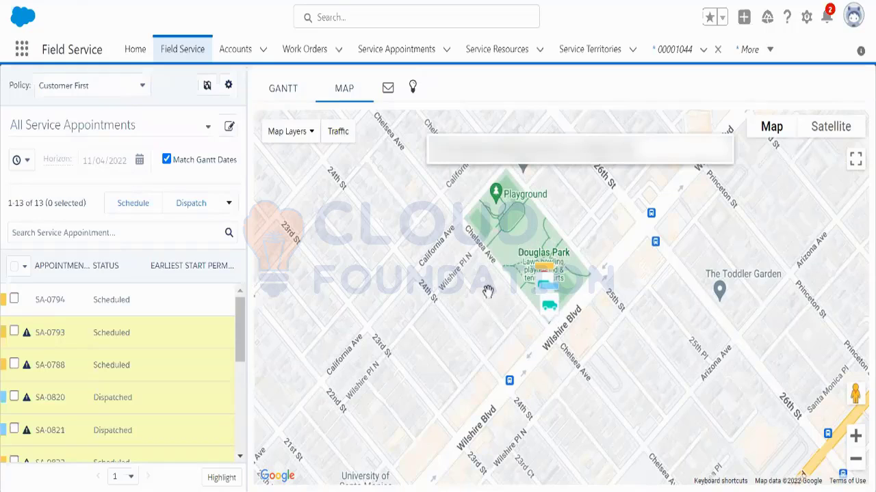
left_click(340, 134)
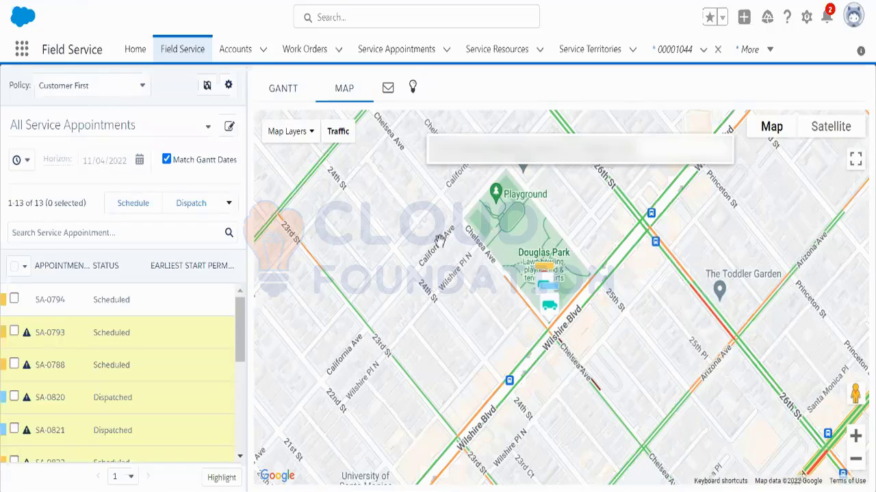
Step: Start a new map polygon assigned to the Los Angeles _ Demo territory
left_click(314, 136)
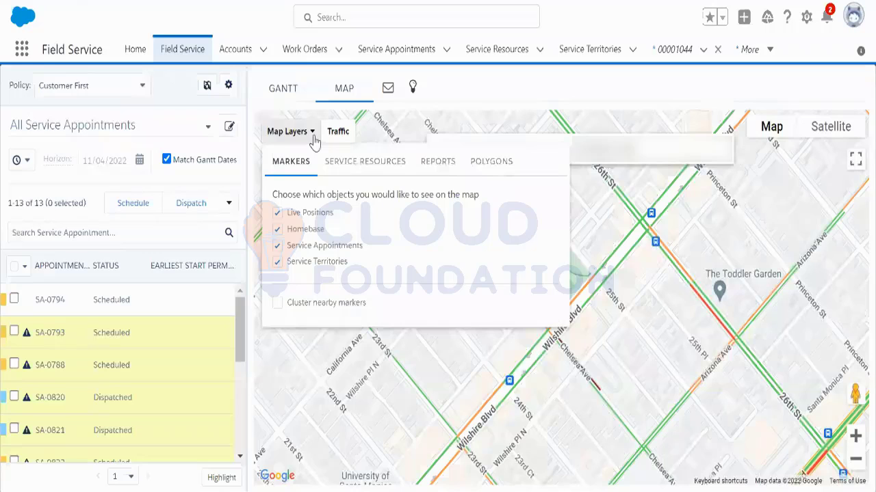
left_click(493, 165)
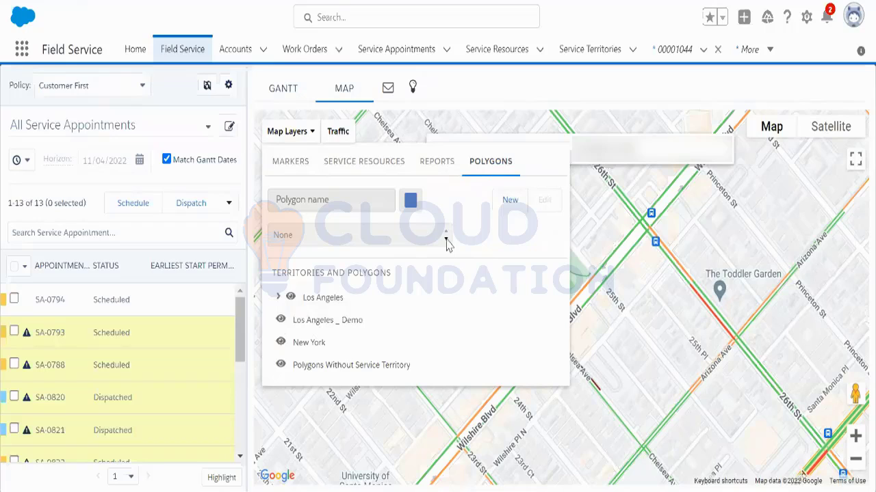
left_click(506, 203)
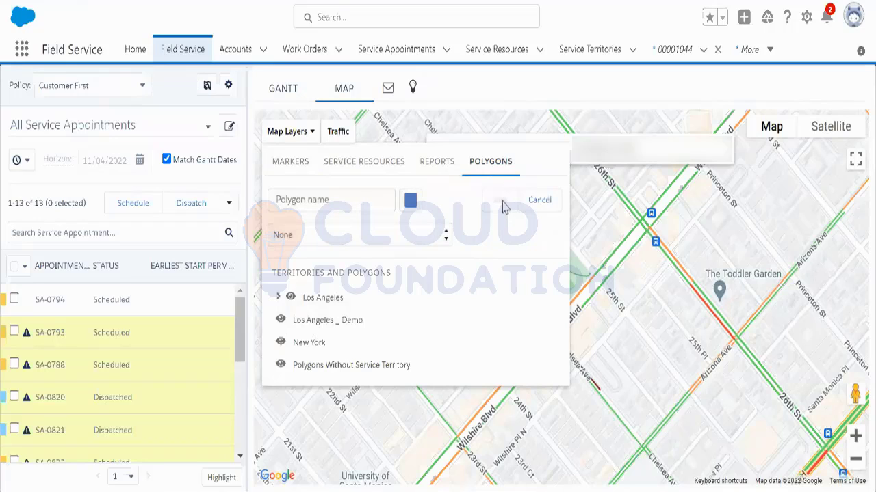
left_click(446, 240)
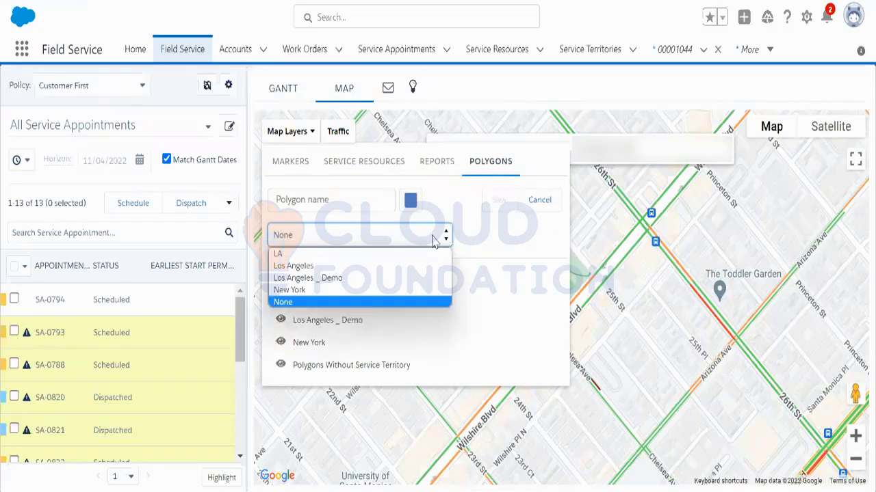
left_click(385, 277)
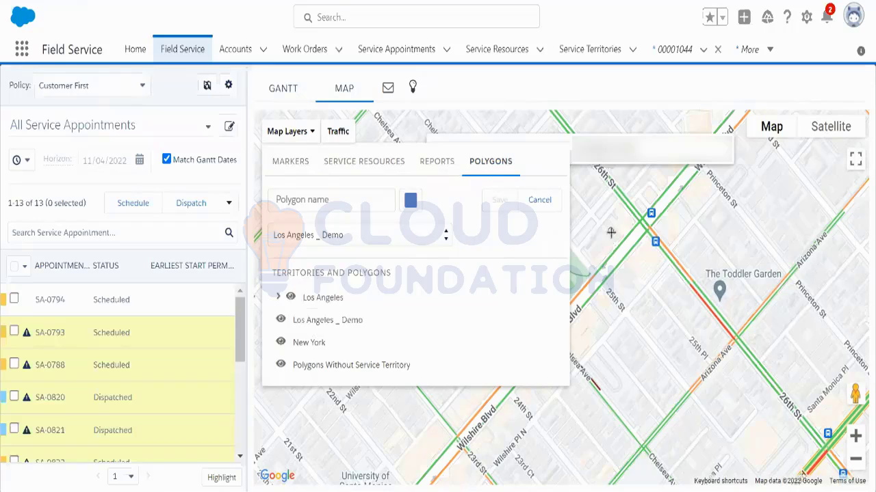
Step: Draw a closed polygon around the Douglas Park streets, then cancel it without saving
mouse_move(611, 233)
left_mouse_down()
mouse_move(646, 275)
mouse_move(612, 227)
left_mouse_up()
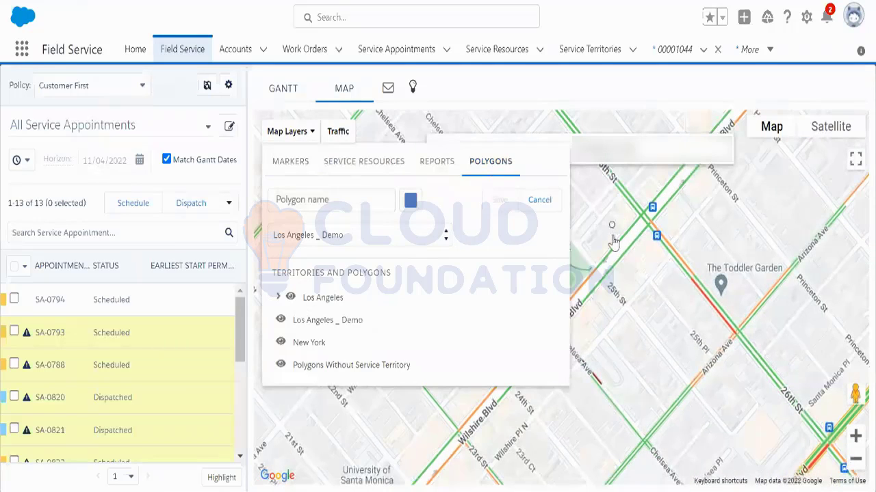
left_click(687, 313)
left_click(604, 420)
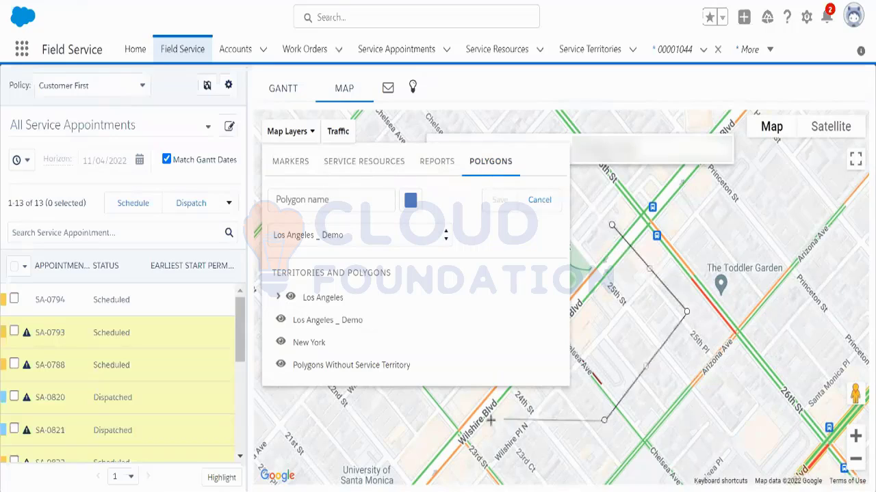
left_click(426, 409)
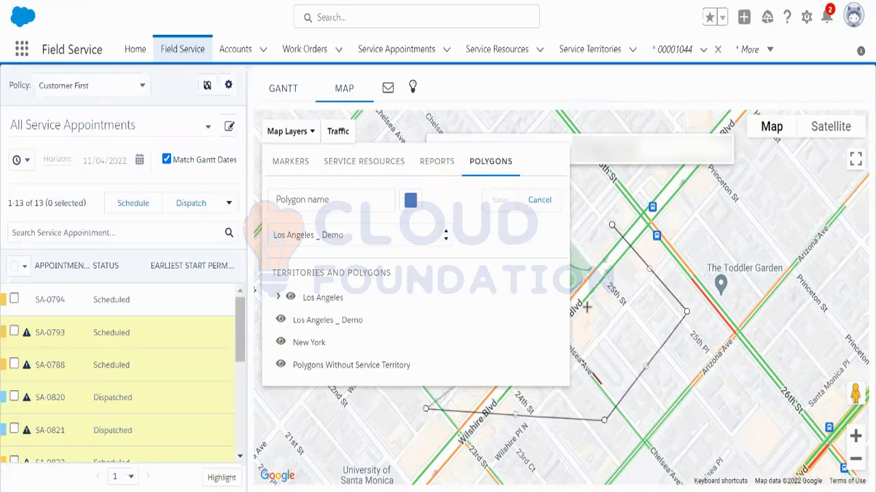
left_click(586, 333)
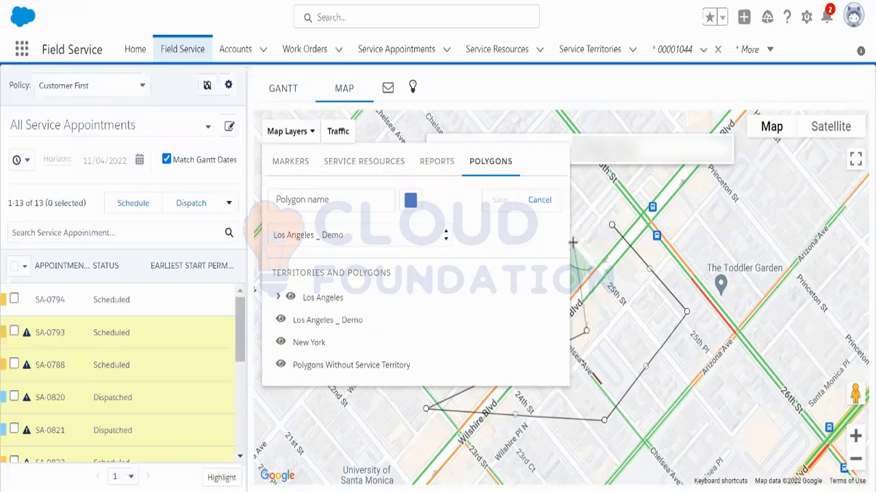
left_click(572, 240)
left_click(611, 225)
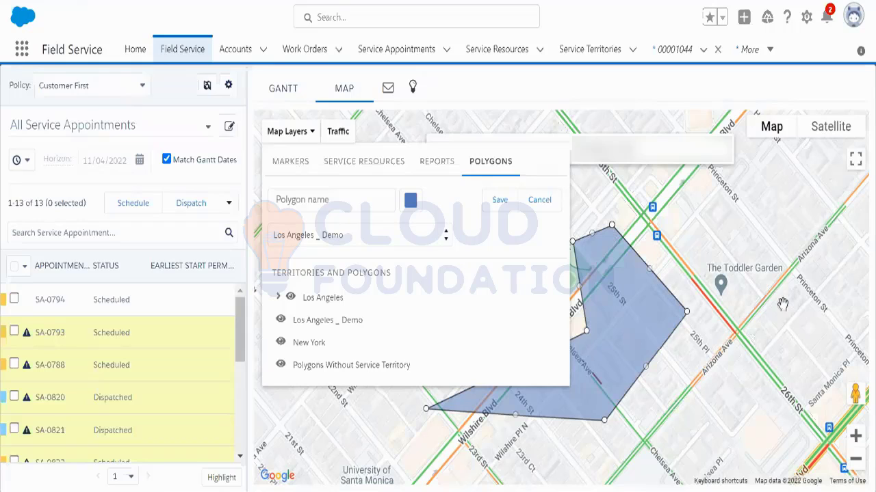
left_click(539, 200)
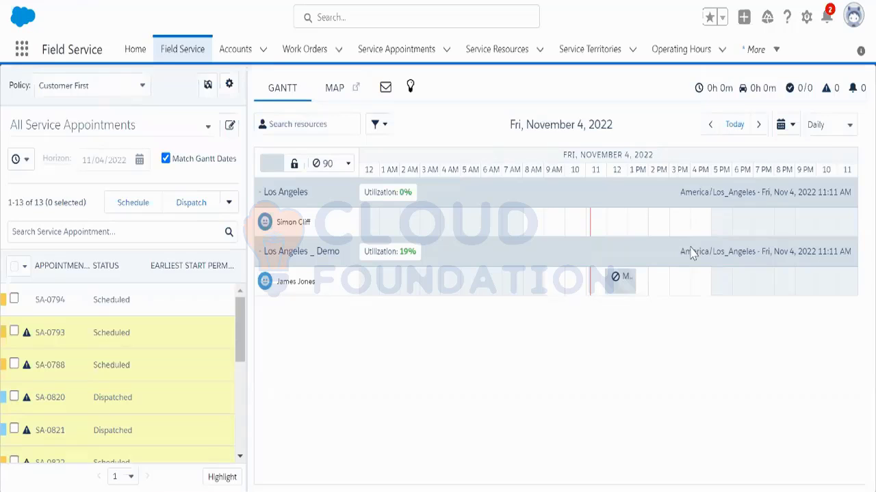
left_click(342, 89)
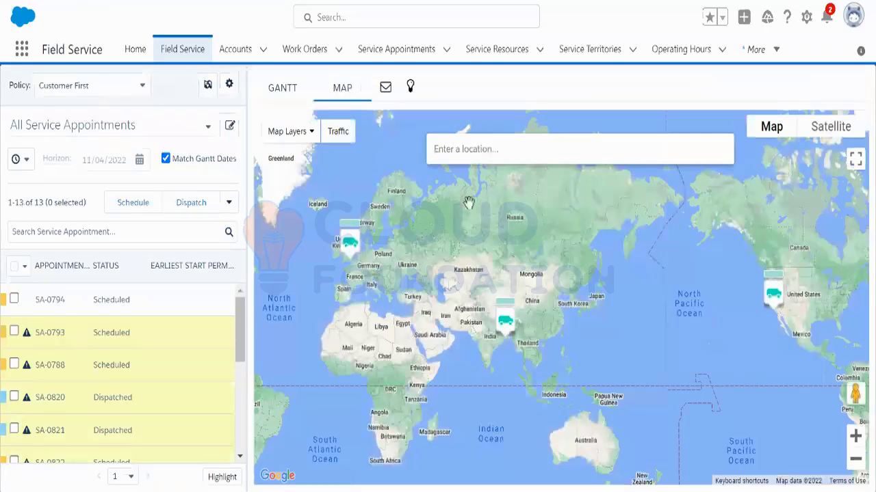
left_click(338, 131)
left_click(443, 156)
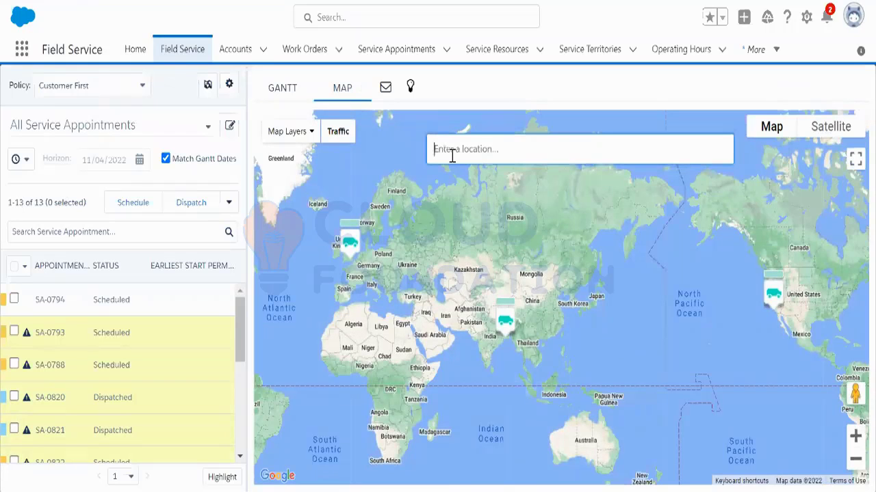
key("ctrl+v")
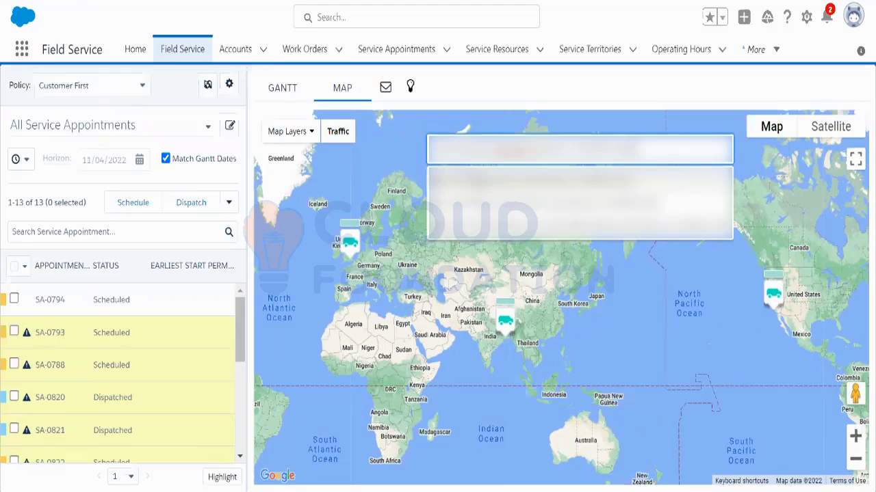
left_click(512, 182)
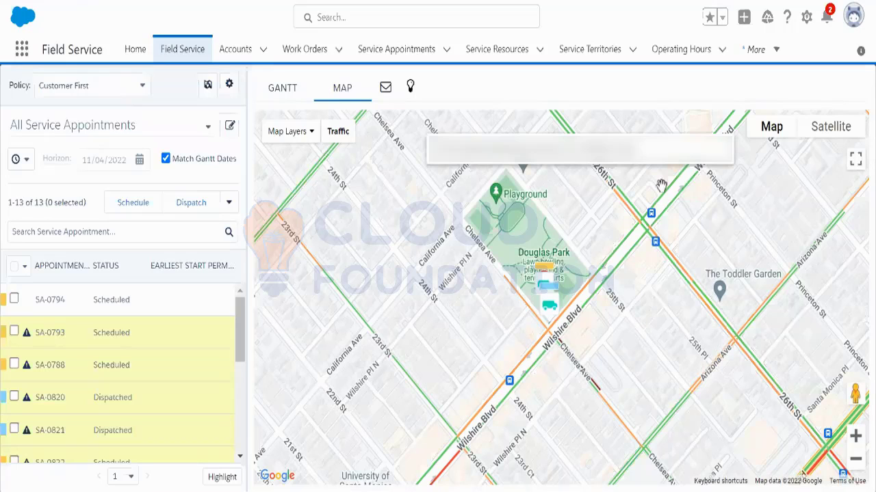
left_click(287, 100)
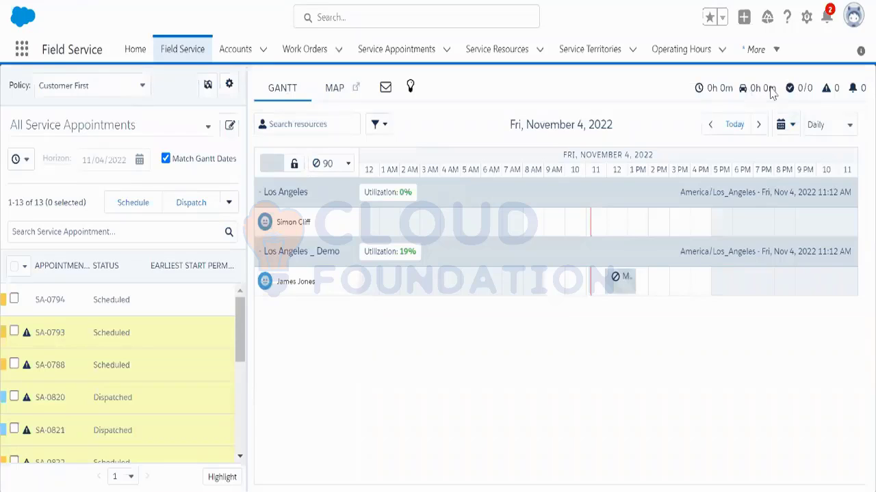
mouse_move(771, 96)
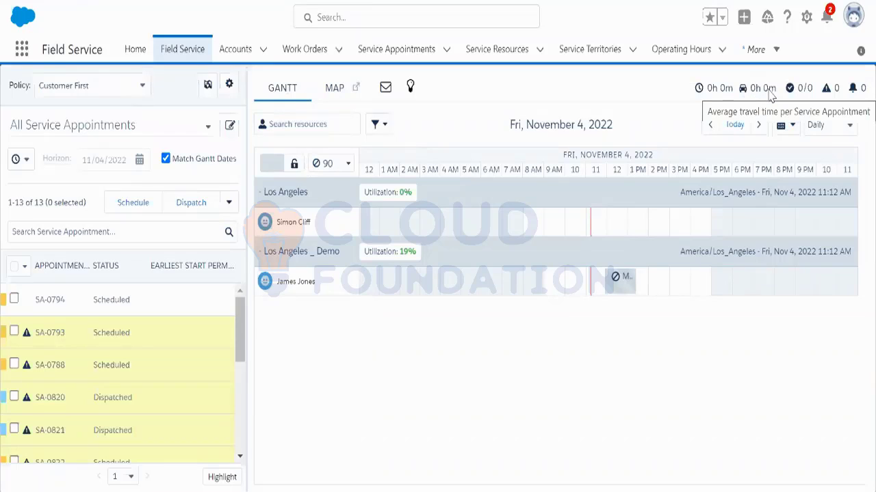